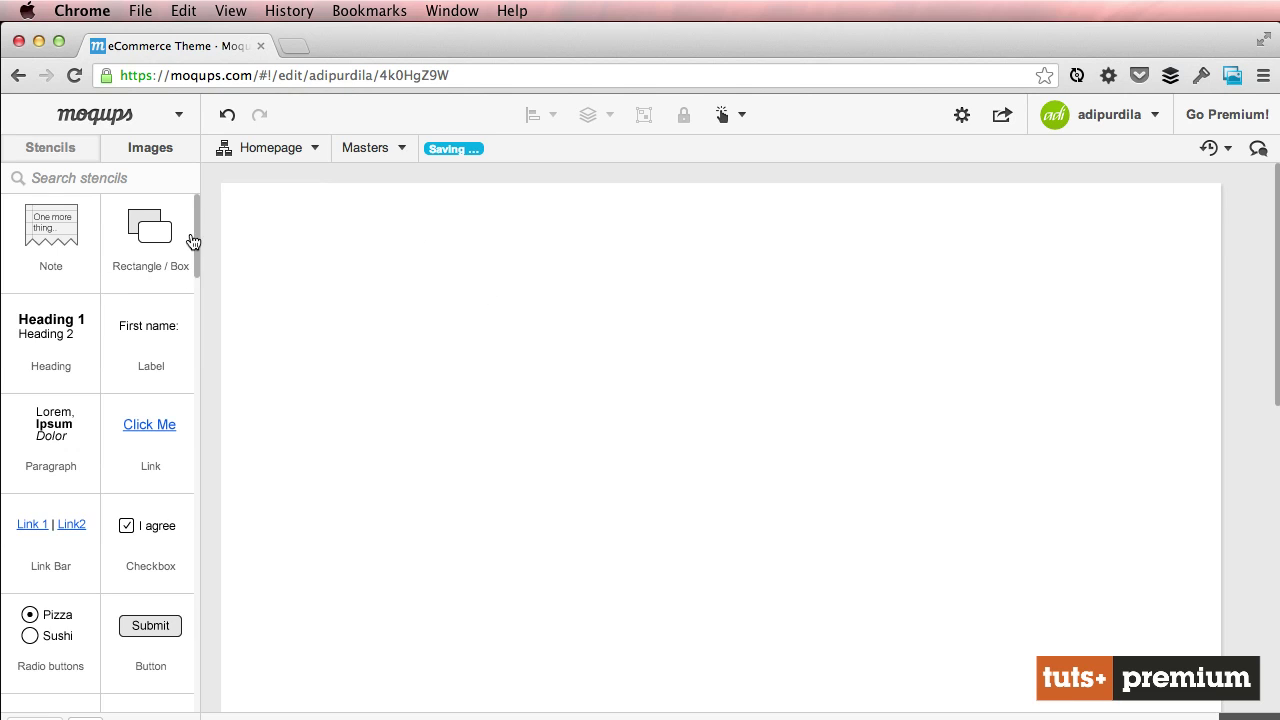
pyautogui.click(157, 250)
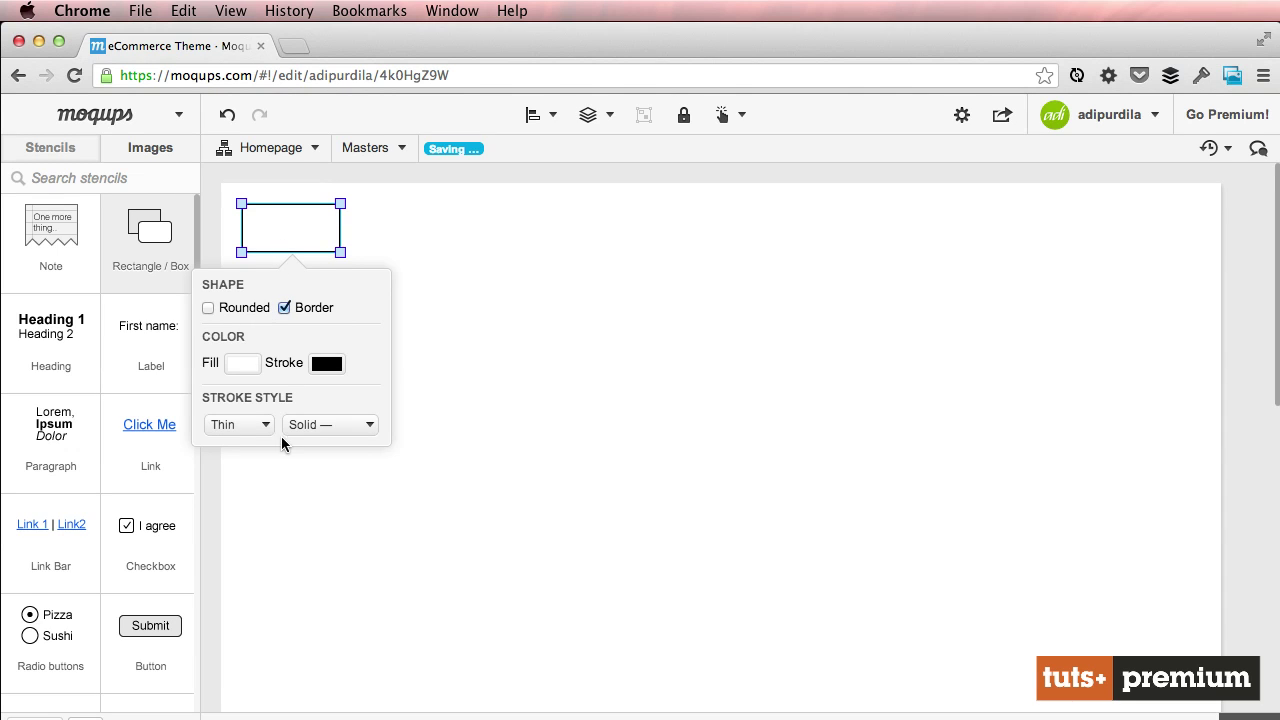
pyautogui.press('Escape')
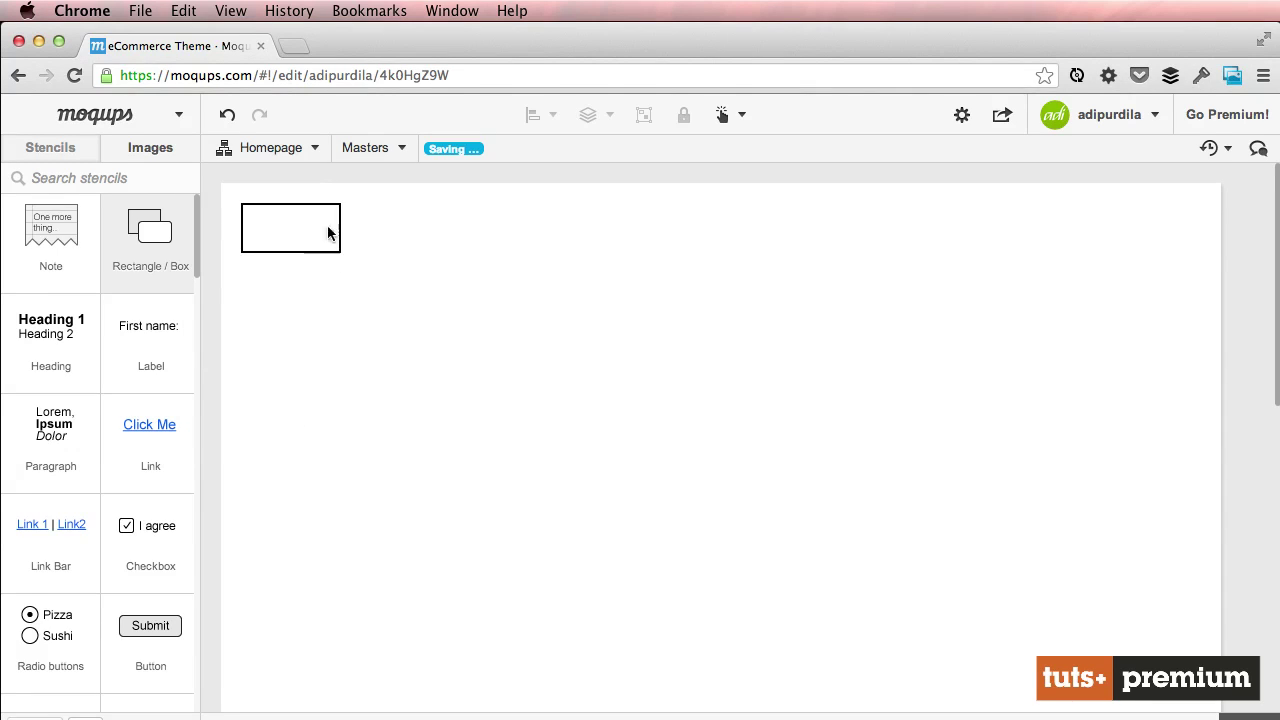
pyautogui.click(326, 229)
pyautogui.press('Delete')
# - Find the Simple Shapes stencil with "rec", place one on the page and change it to an ellipse
pyautogui.click(146, 185)
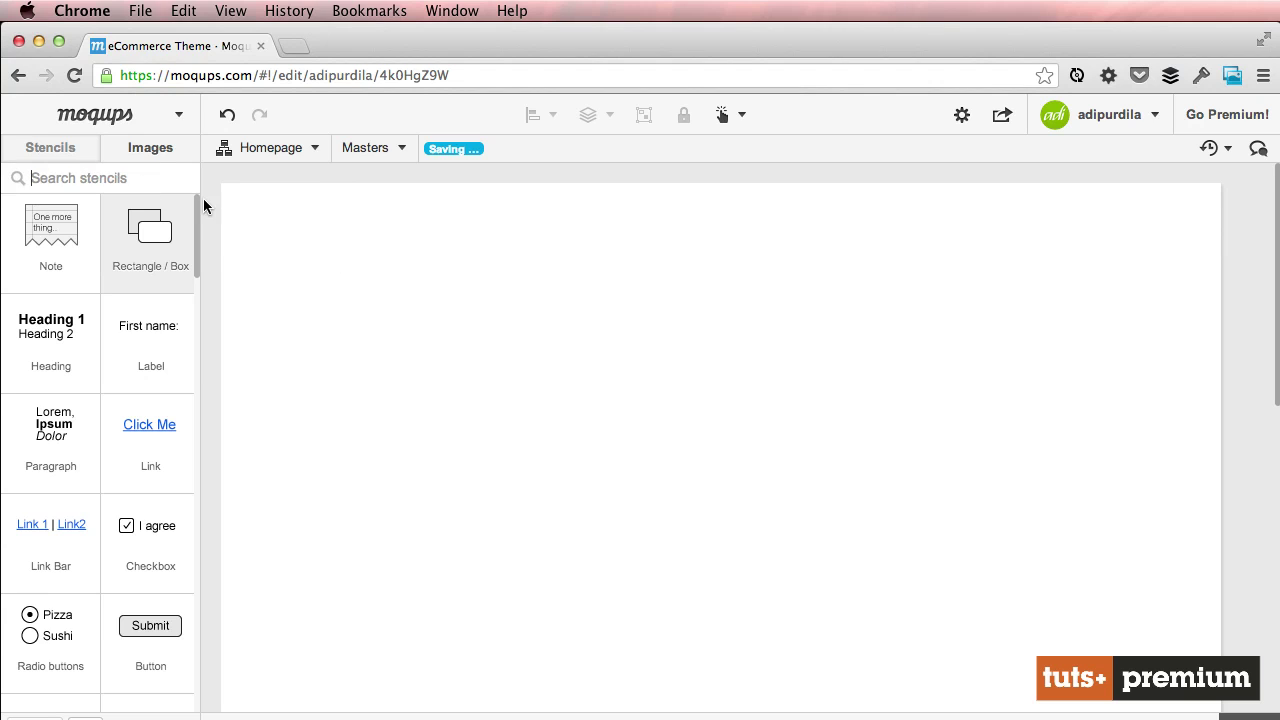
pyautogui.write('rec')
pyautogui.moveTo(166, 260); pyautogui.dragTo(471, 294)
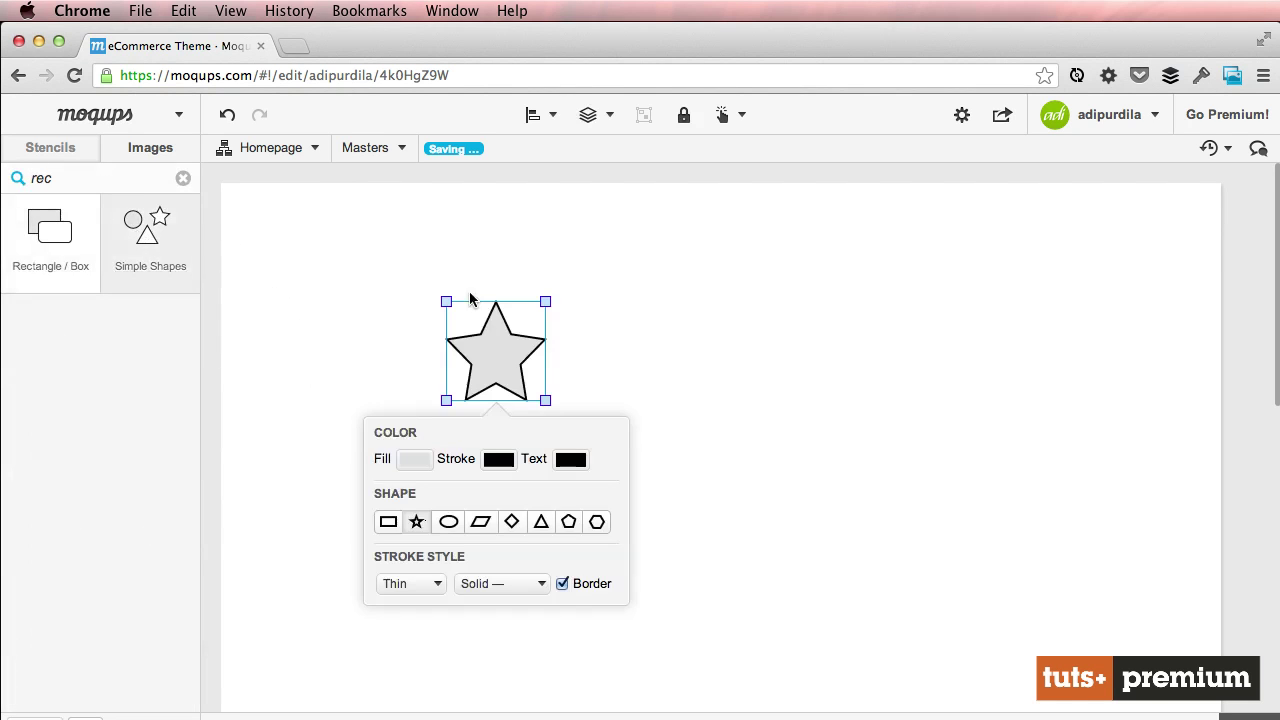
pyautogui.click(448, 522)
# - Label the circle "Logo", shrink it and move it to the page's upper-left corner
pyautogui.doubleClick(523, 346)
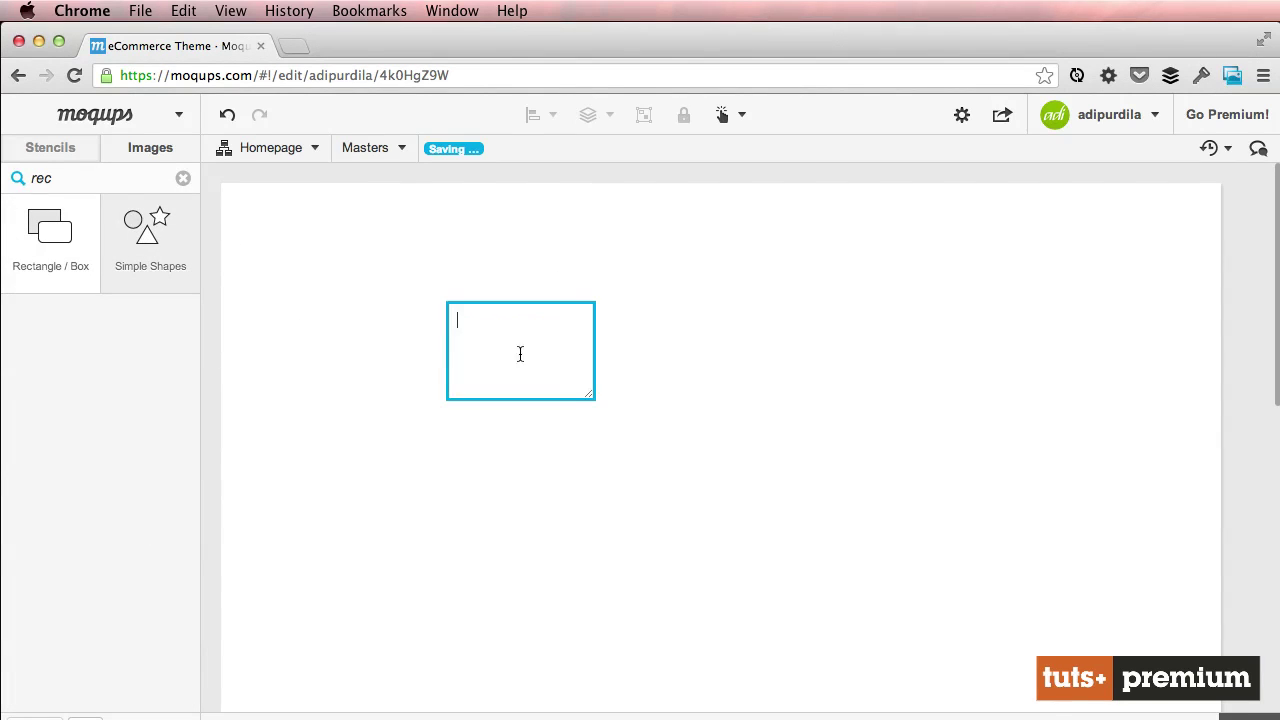
pyautogui.write('Logo')
pyautogui.press('Return')
pyautogui.press('Escape')
pyautogui.moveTo(546, 400); pyautogui.dragTo(289, 260)
pyautogui.click(379, 325)
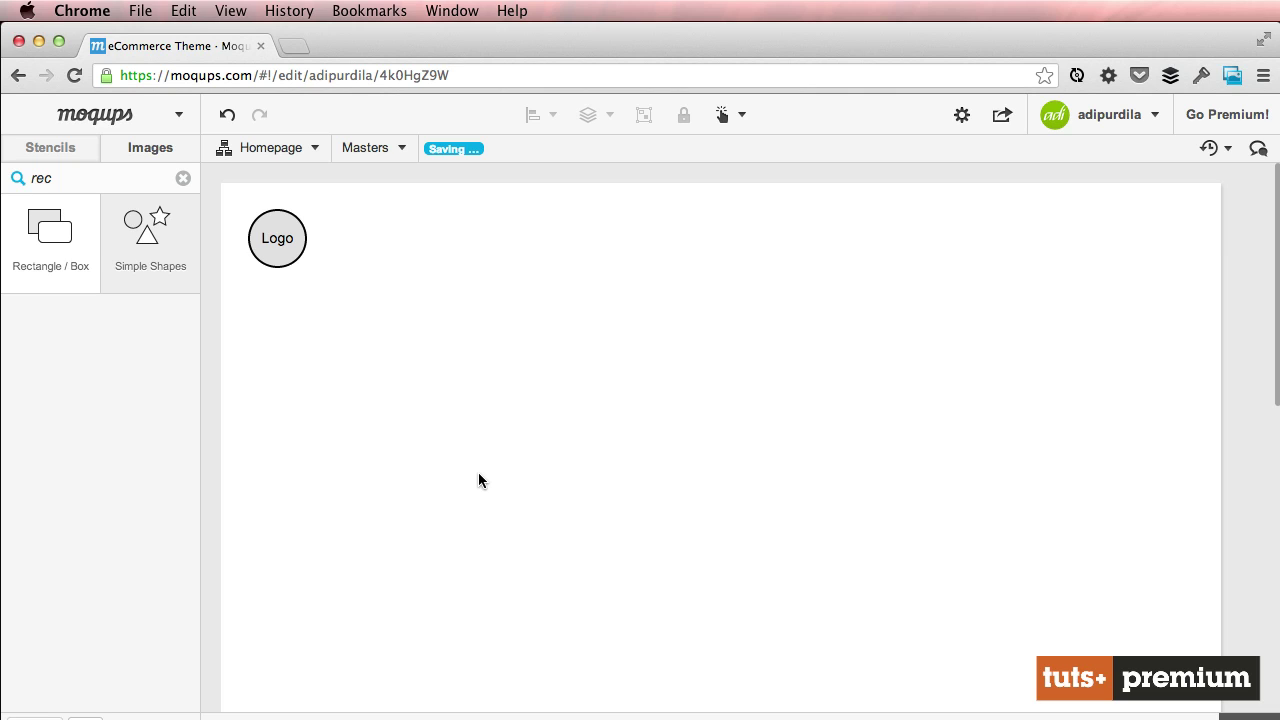
# - Find the Combo box stencil with "drop" and place one on the page near the logo circle
pyautogui.doubleClick(160, 176)
pyautogui.write('drop')
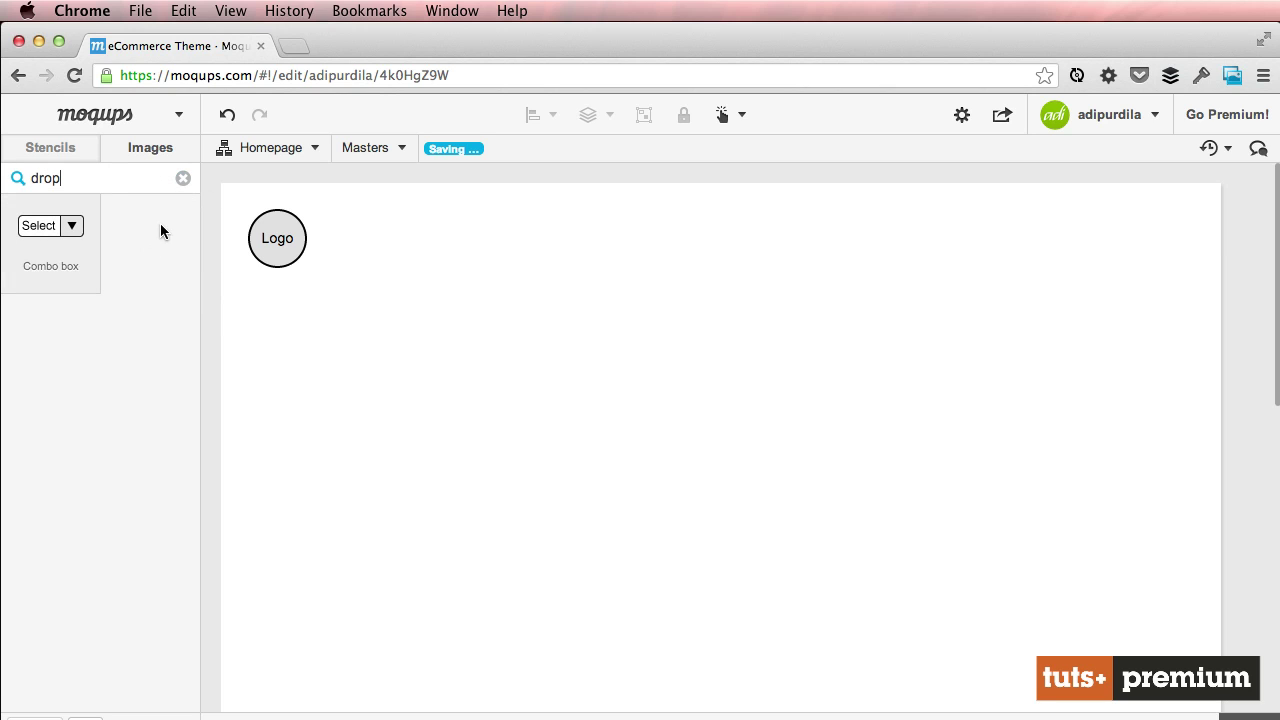
pyautogui.moveTo(50, 226); pyautogui.dragTo(434, 279)
# - Label the combo box "Shop by Category" and move it beside the logo circle, vertically centred on it
pyautogui.doubleClick(443, 292)
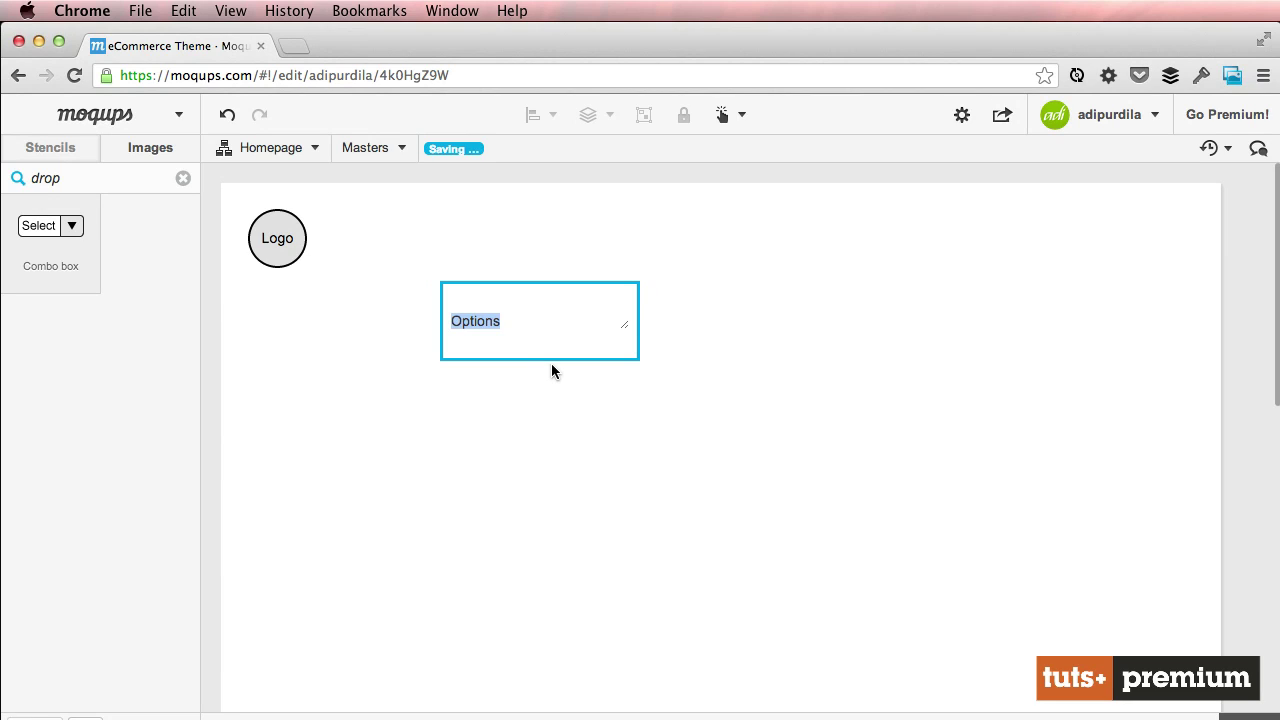
pyautogui.write('Shop By')
pyautogui.press('BackSpace')
pyautogui.press('BackSpace')
pyautogui.write('by Category')
pyautogui.press('Escape')
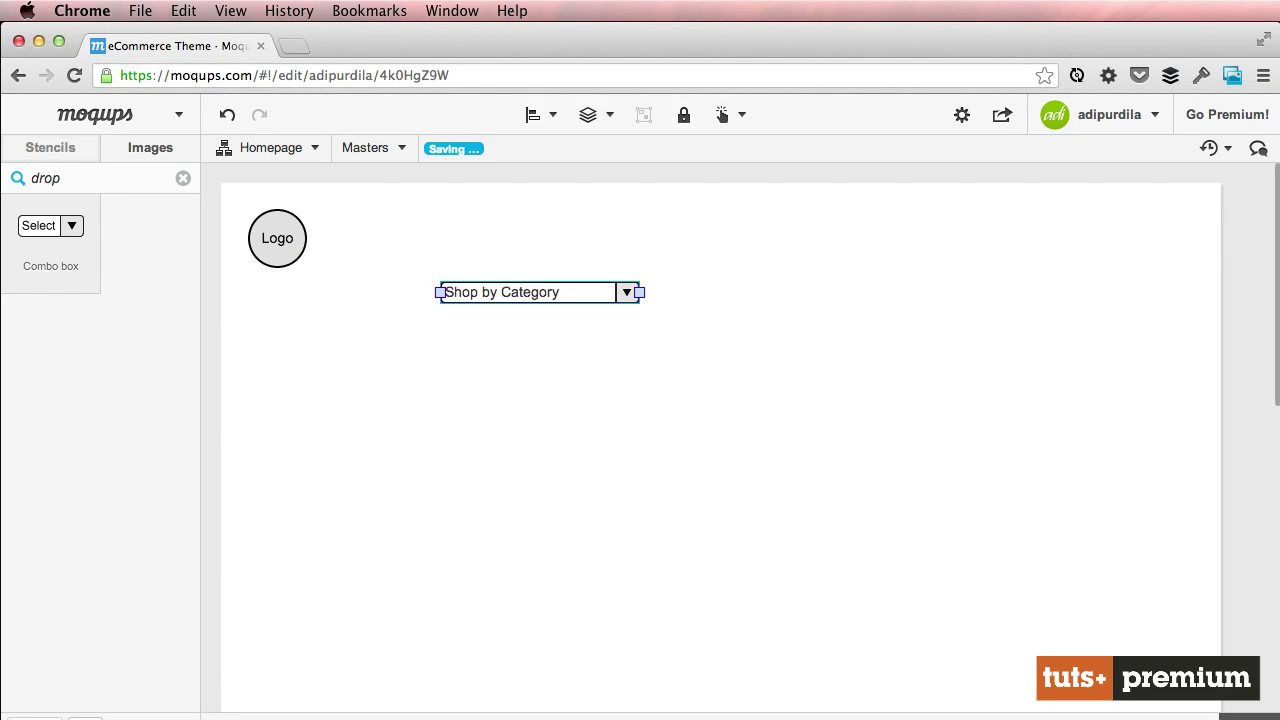
pyautogui.moveTo(503, 290); pyautogui.dragTo(406, 242)
pyautogui.click(439, 350)
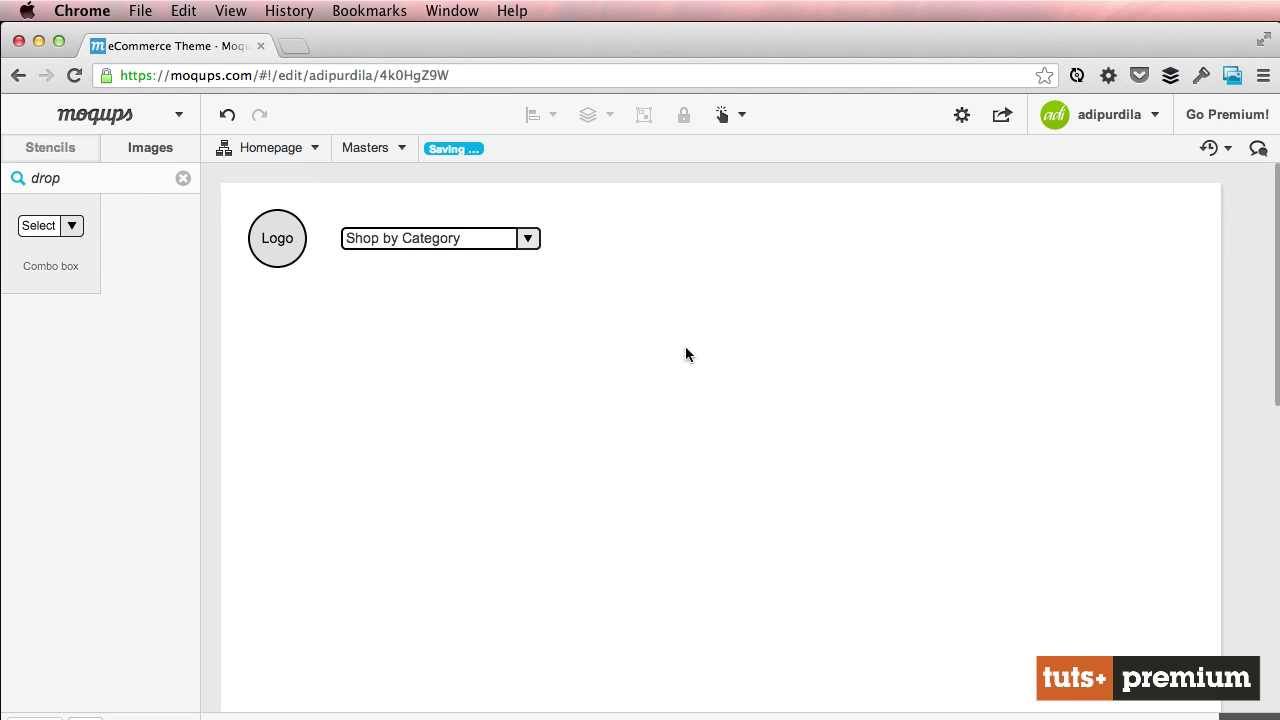
# - Add a text input reading "Type and hit enter" and align it just right of the category combo box
pyautogui.click(103, 177)
pyautogui.press('super+a')
pyautogui.press('BackSpace')
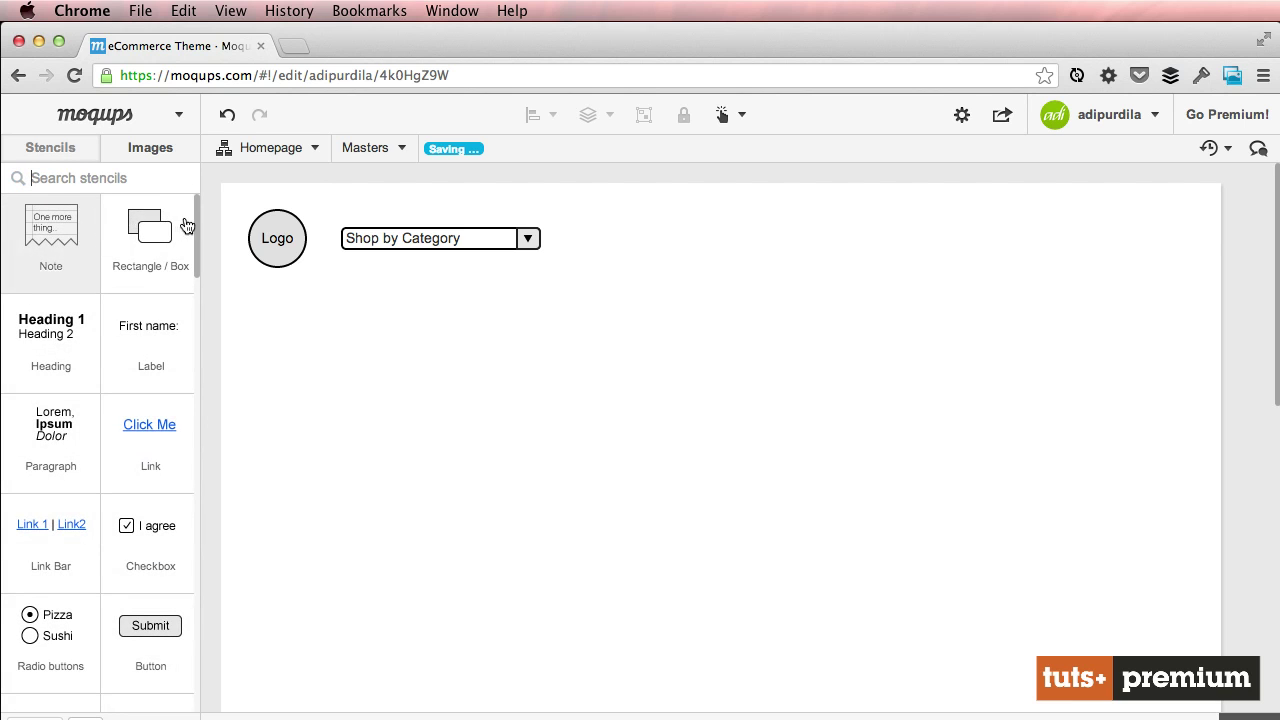
pyautogui.moveTo(197, 225); pyautogui.dragTo(209, 282)
pyautogui.moveTo(147, 372); pyautogui.dragTo(611, 304)
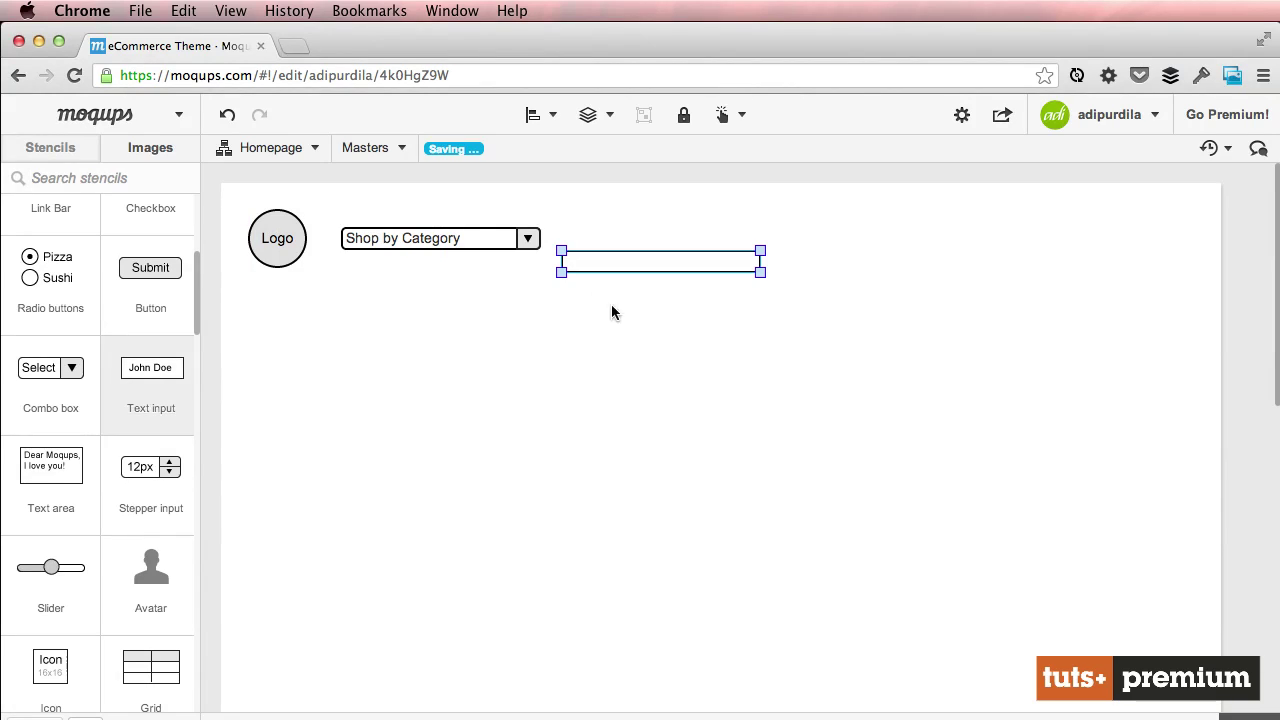
pyautogui.doubleClick(628, 271)
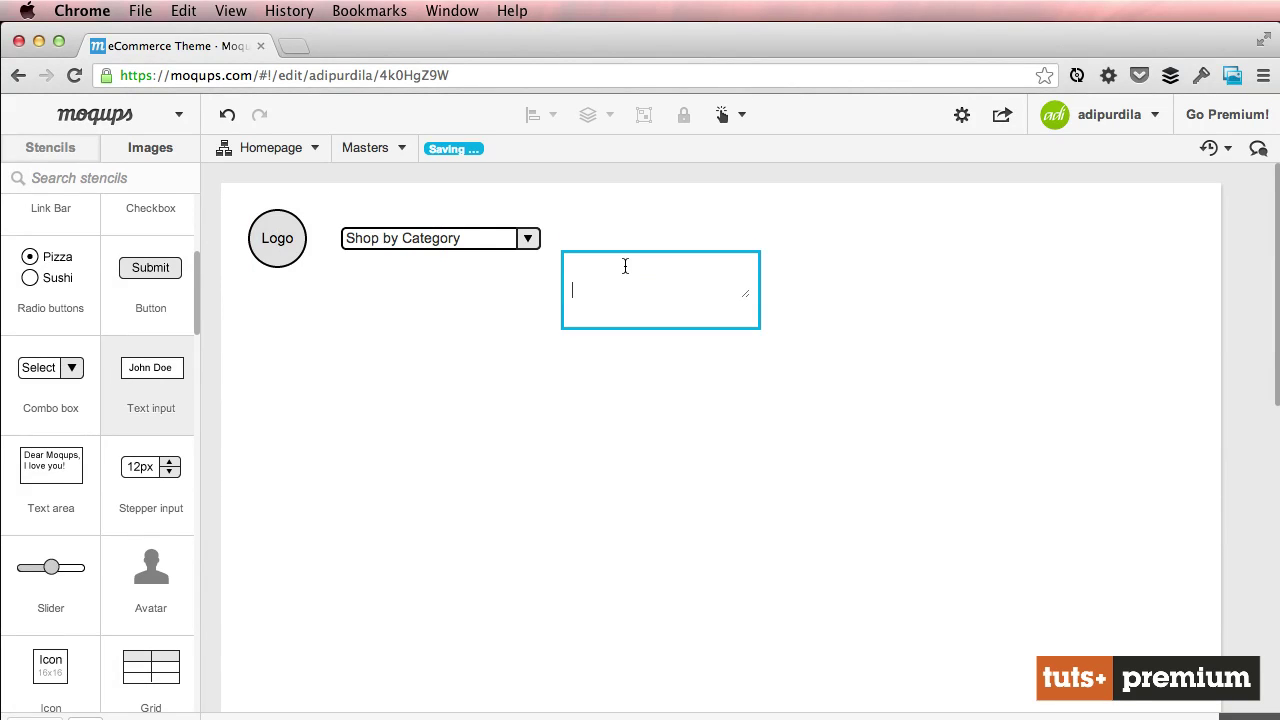
pyautogui.write('Type and hit enter')
pyautogui.press('Return')
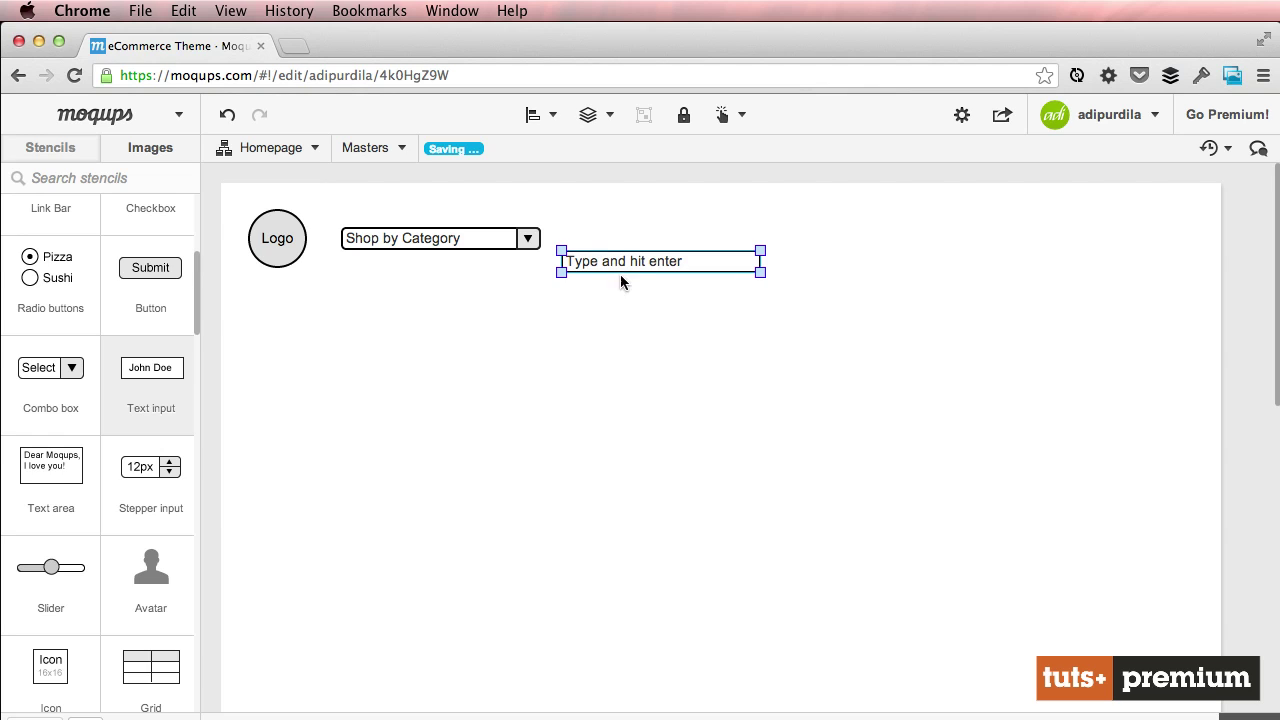
pyautogui.moveTo(603, 257); pyautogui.dragTo(603, 240)
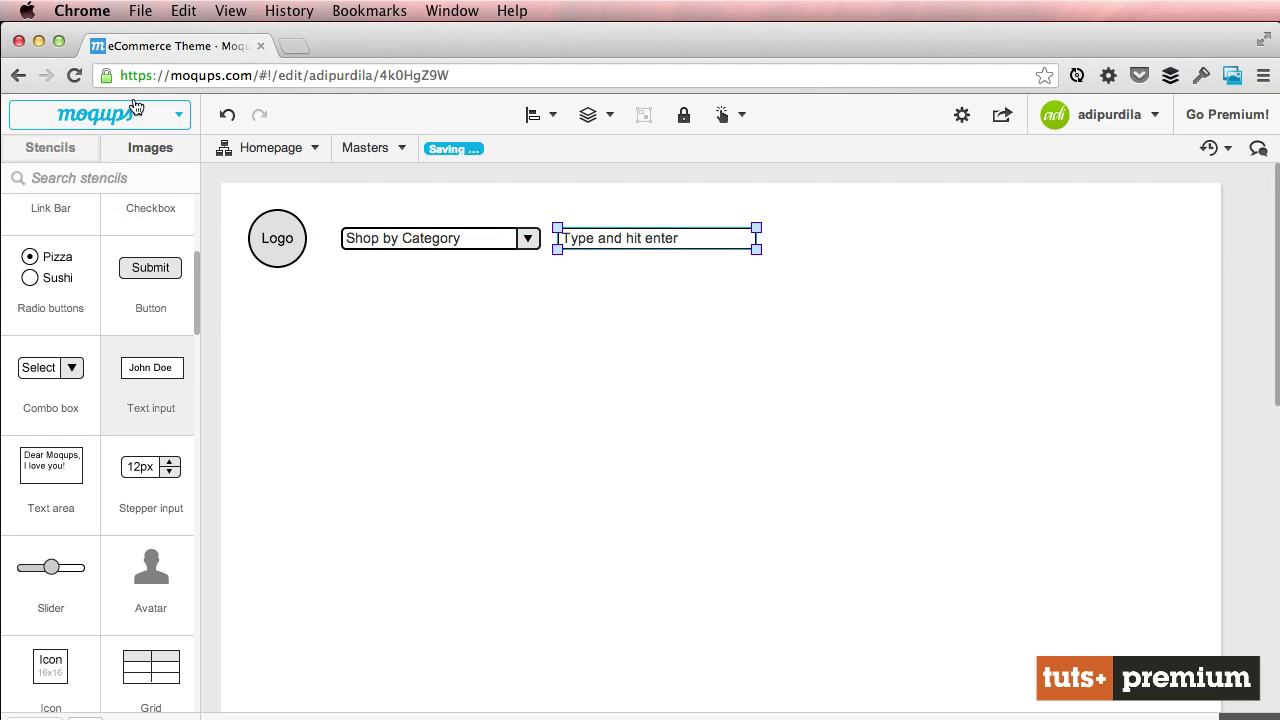
# - Find the Search input stencil with "sear" and place one below the header row
pyautogui.click(85, 178)
pyautogui.write('sear')
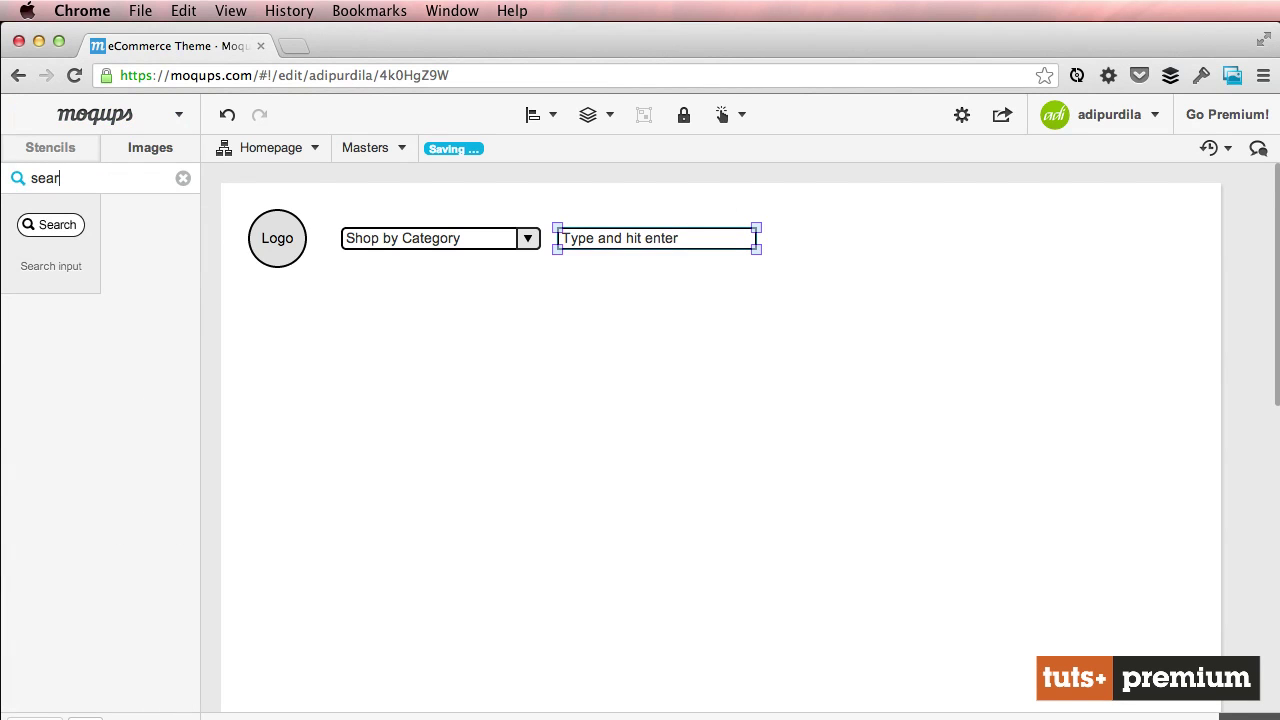
pyautogui.moveTo(90, 251); pyautogui.dragTo(711, 286)
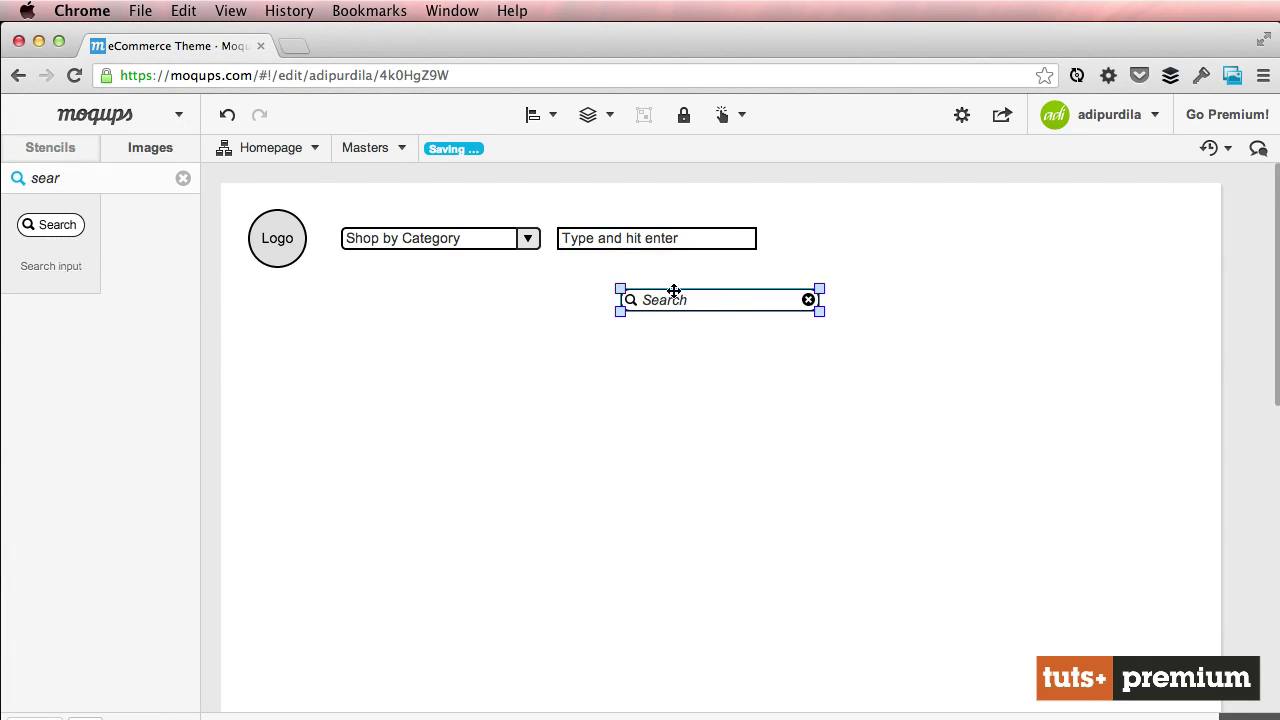
# - Delete the "Type and hit enter" text input and move the search input into its place, at about left 341, top 44
pyautogui.click(632, 256)
pyautogui.click(628, 241)
pyautogui.press('Delete')
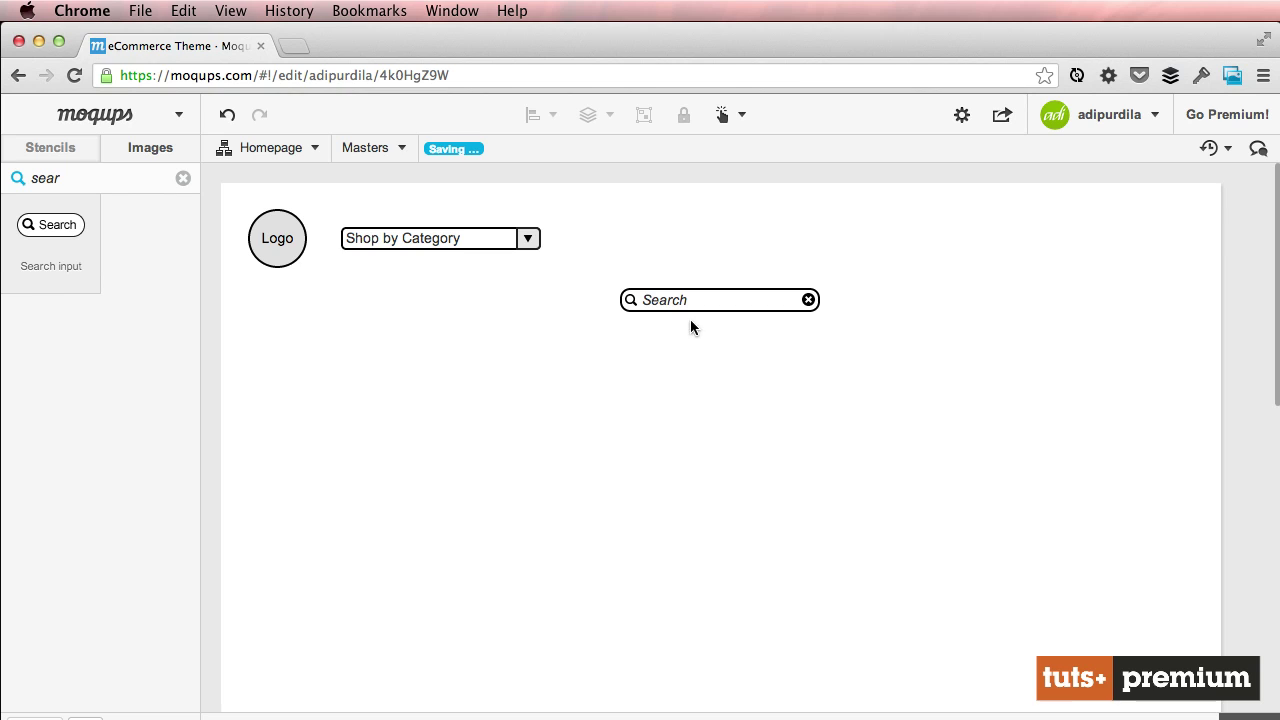
pyautogui.moveTo(690, 320); pyautogui.dragTo(619, 246)
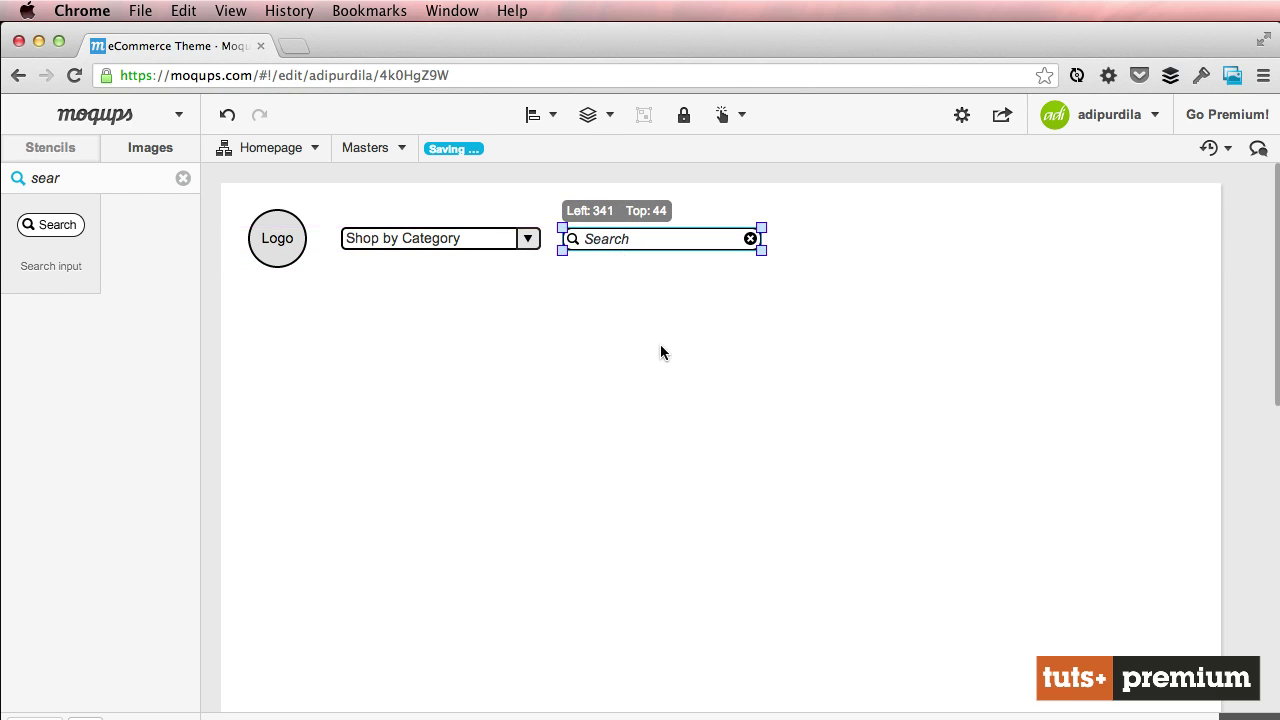
pyautogui.click(660, 352)
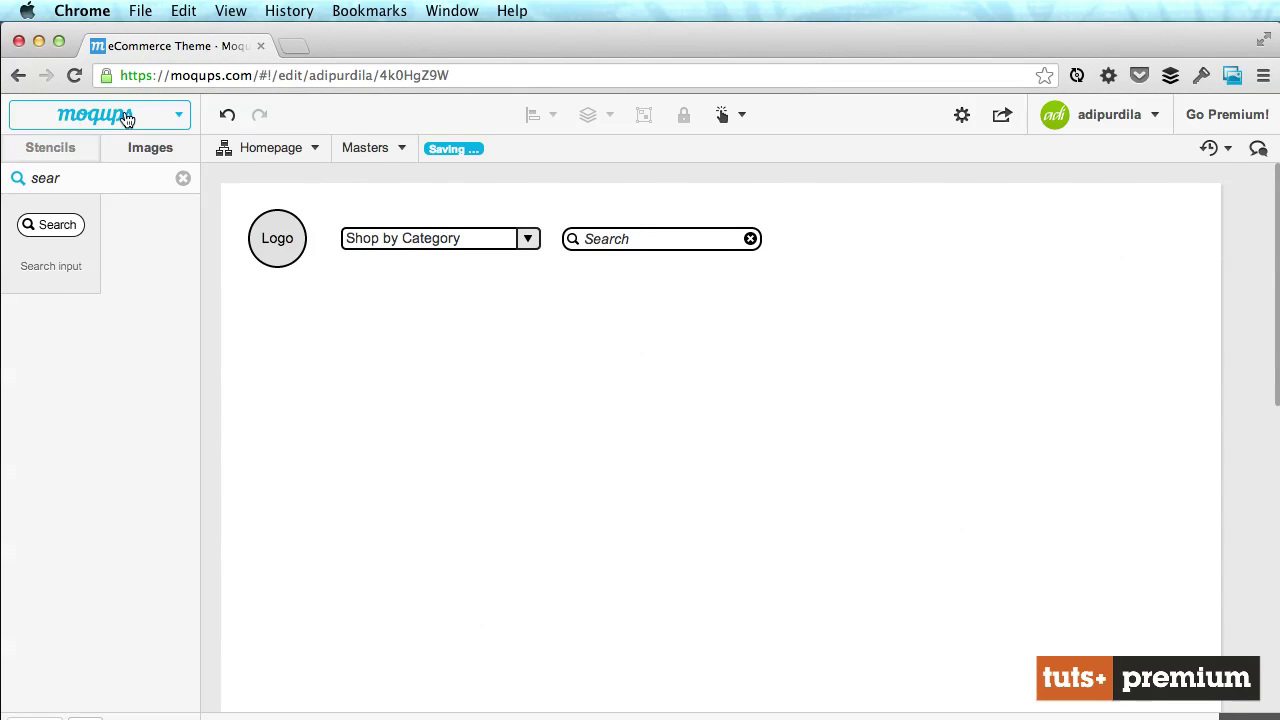
# - Find the Link Bar stencil with "link" and place one right of the search input
pyautogui.doubleClick(88, 177)
pyautogui.press('BackSpace')
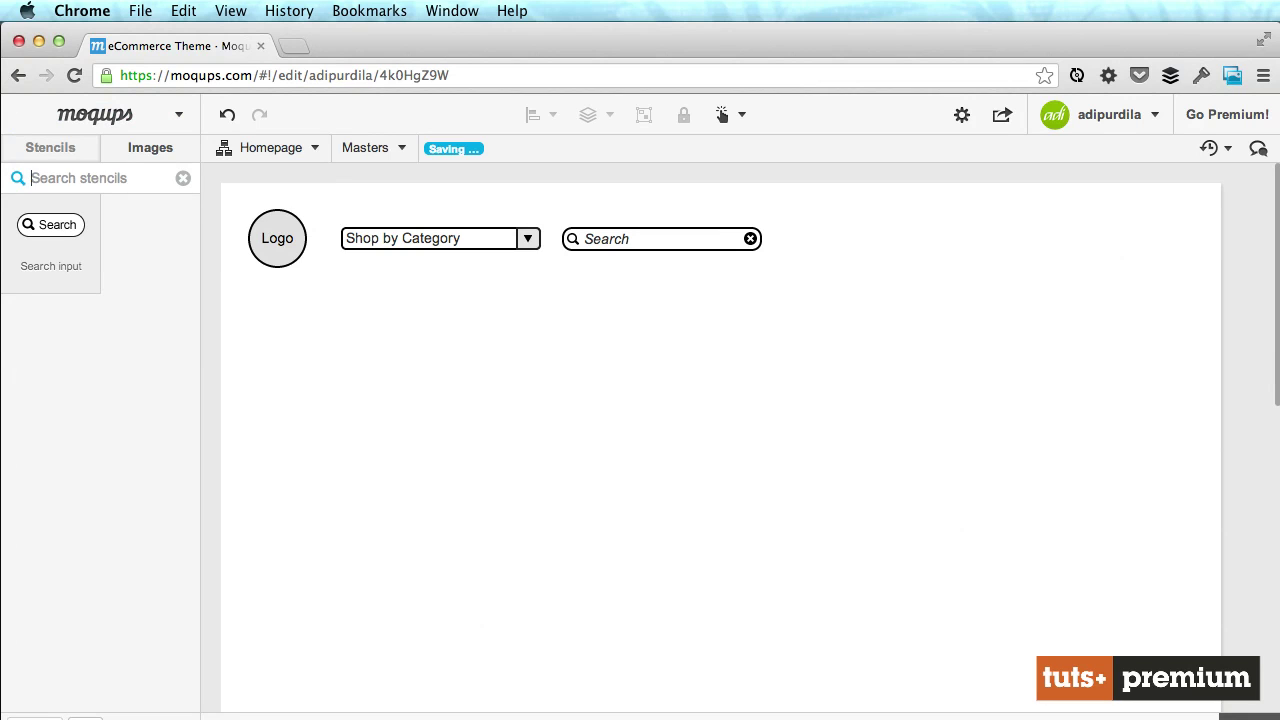
pyautogui.write('link')
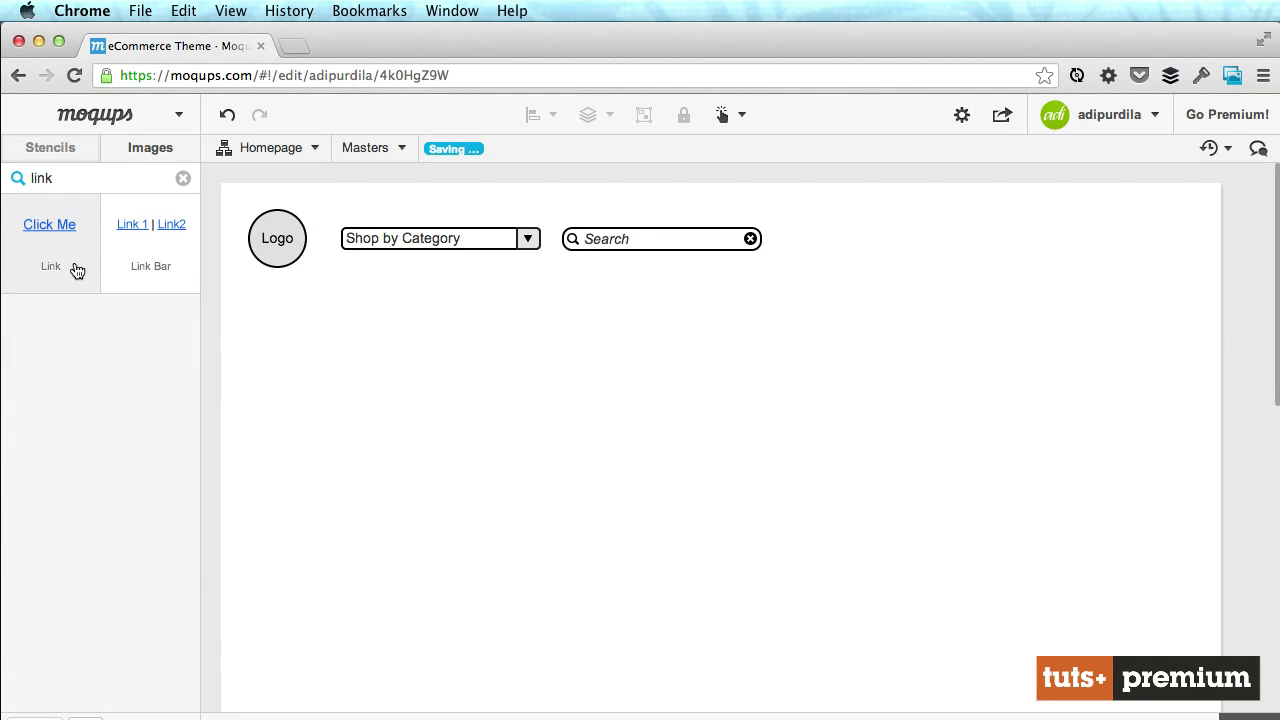
pyautogui.moveTo(146, 246); pyautogui.dragTo(875, 225)
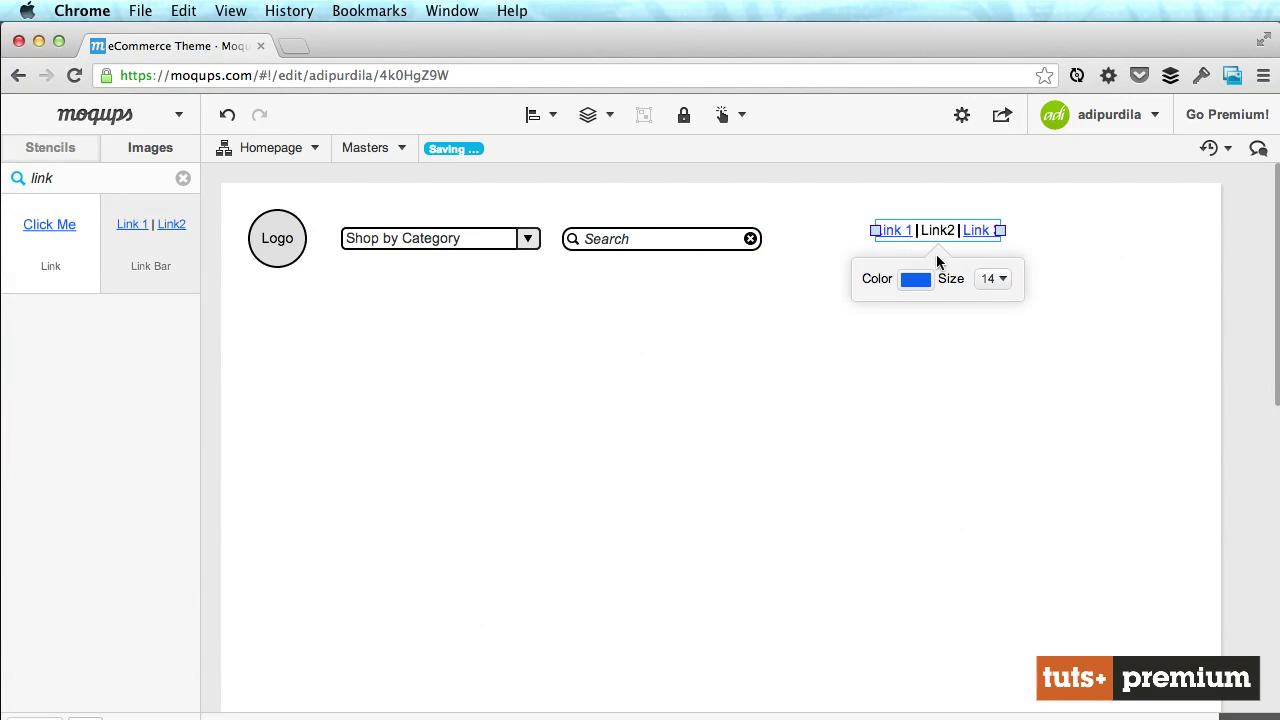
# - Rename the first link in the link bar to "Sign In"
pyautogui.doubleClick(891, 232)
pyautogui.press('Left')
pyautogui.hotkey('shift', 'Right')
pyautogui.hotkey('shift', 'Right')
pyautogui.hotkey('shift', 'Right')
pyautogui.hotkey('shift', 'Right')
pyautogui.hotkey('shift', 'Right')
pyautogui.hotkey('shift', 'Right')
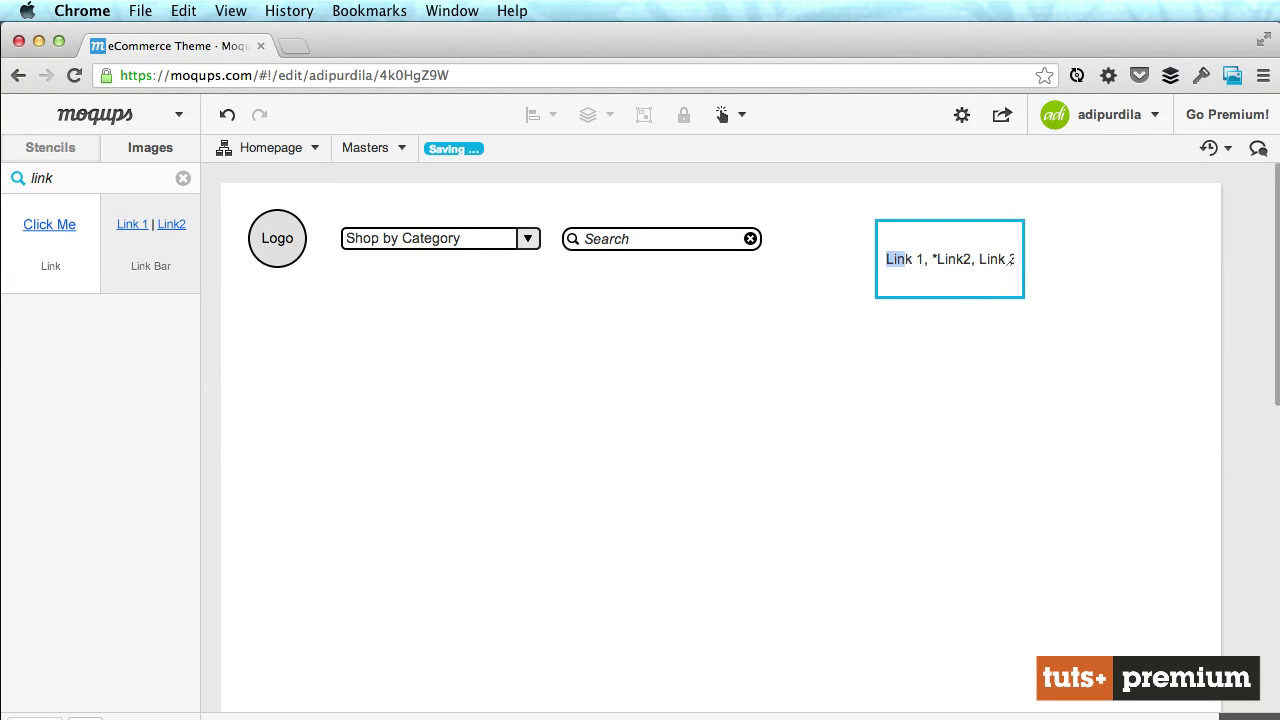
pyautogui.write('Sign In')
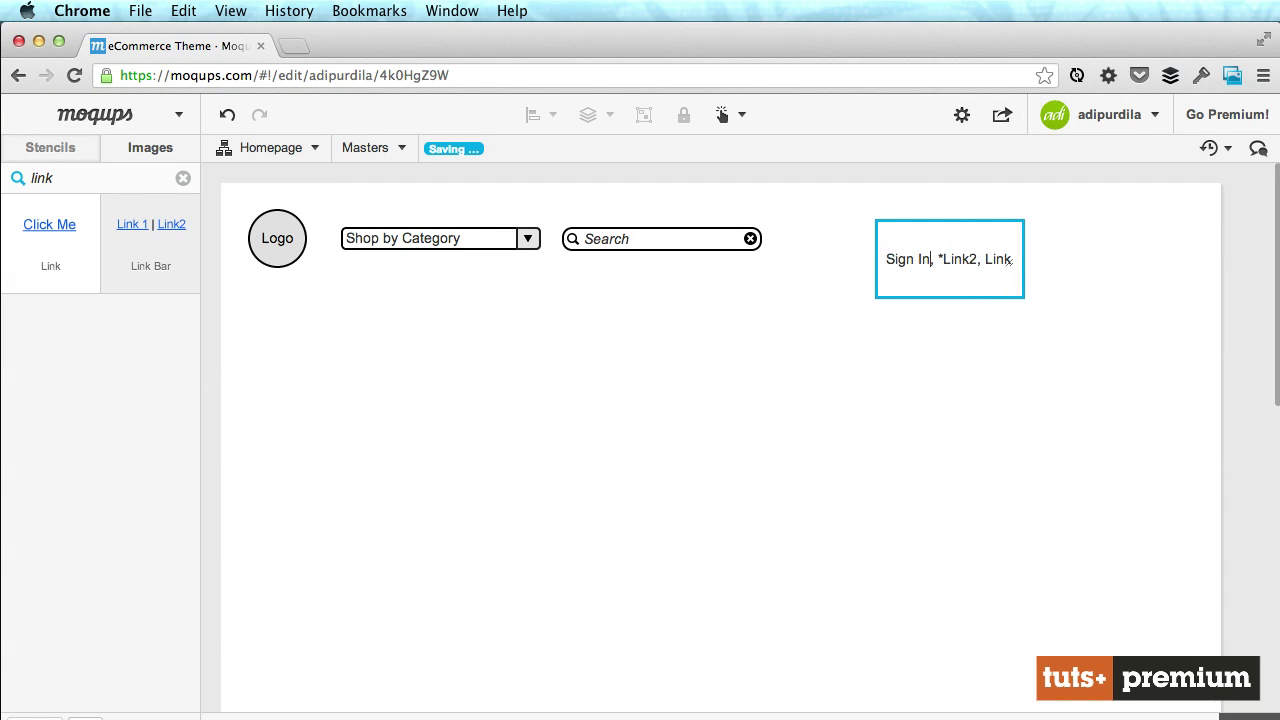
# - Replace the remaining two links with "View Cart" and move the link bar to the page's right edge, level with the search input
pyautogui.hotkey('shift', 'Right')
pyautogui.hotkey('shift', 'Right')
pyautogui.hotkey('shift', 'Right')
pyautogui.hotkey('shift', 'Right')
pyautogui.hotkey('shift', 'Right')
pyautogui.hotkey('shift', 'Right')
pyautogui.hotkey('shift', 'Right')
pyautogui.hotkey('shift', 'Right')
pyautogui.hotkey('shift', 'Right')
pyautogui.hotkey('shift', 'Right')
pyautogui.hotkey('shift', 'Right')
pyautogui.hotkey('shift', 'Right')
pyautogui.hotkey('shift', 'Right')
pyautogui.hotkey('shift', 'Right')
pyautogui.write('View Cart')
pyautogui.press('Escape')
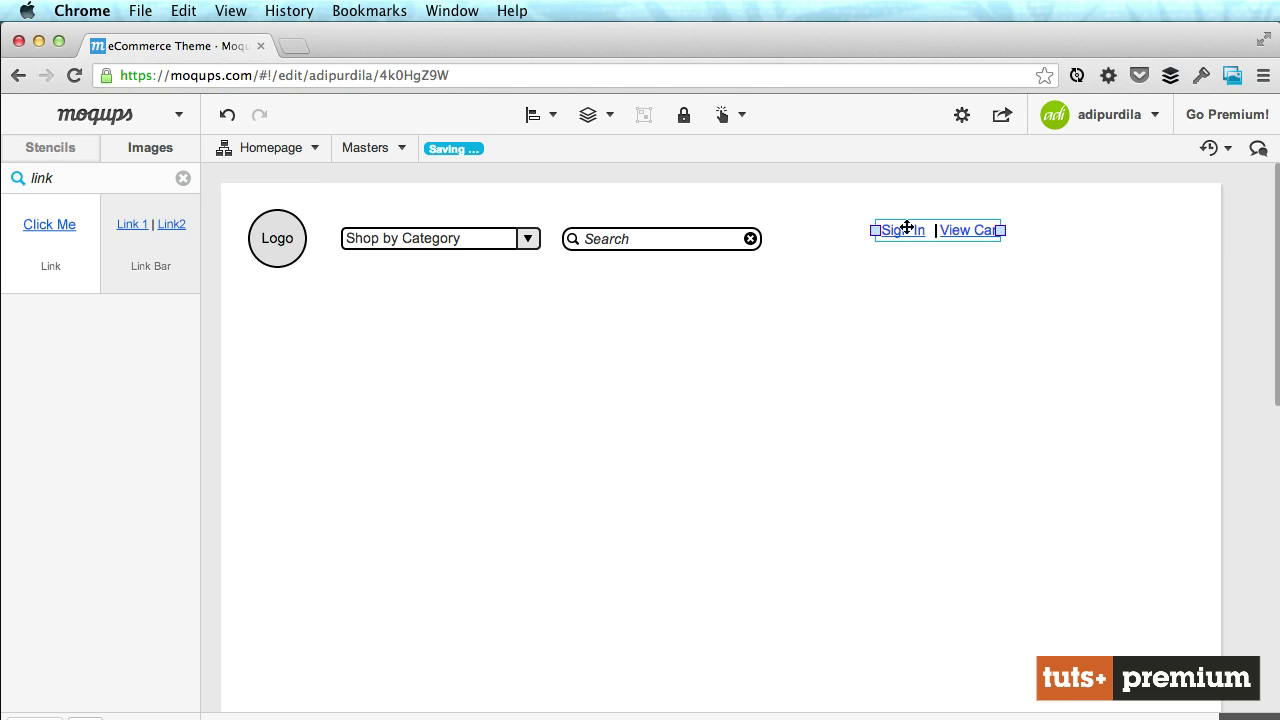
pyautogui.moveTo(905, 229); pyautogui.dragTo(1093, 240)
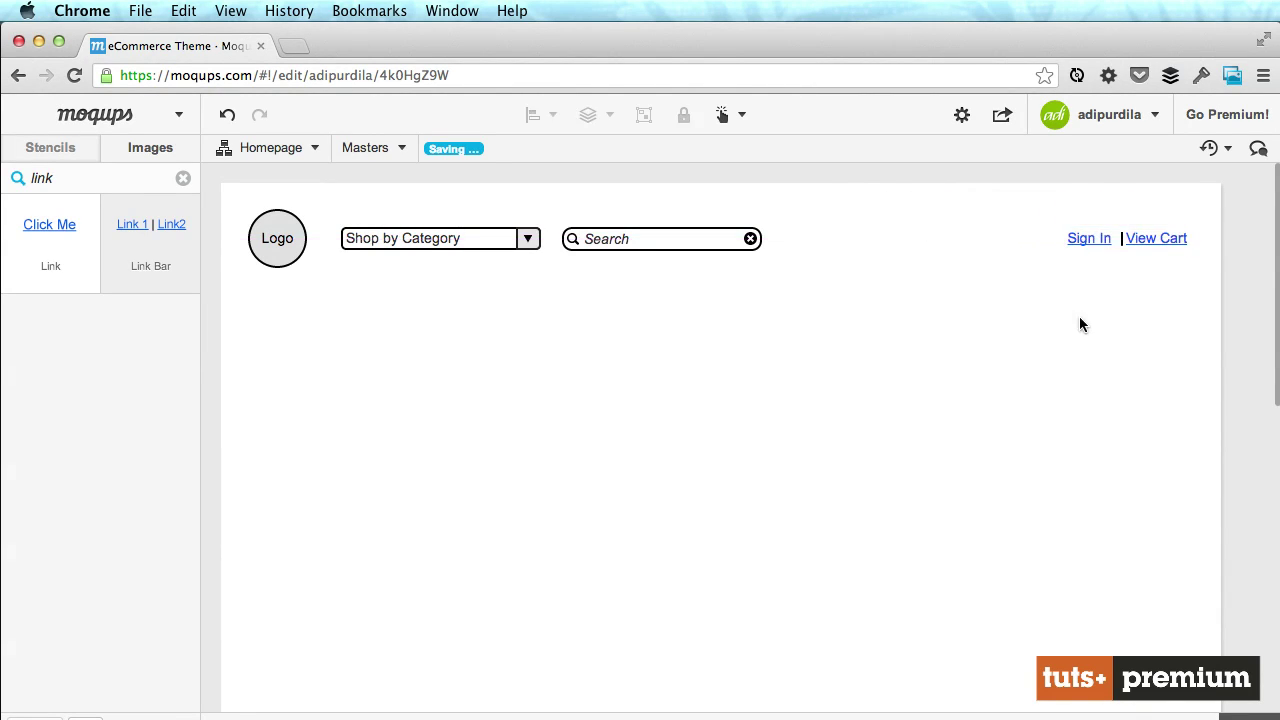
pyautogui.click(1080, 323)
# - Move the logo, combo box, search input and link bar down together to free the top of the page
pyautogui.moveTo(258, 292); pyautogui.dragTo(1190, 196)
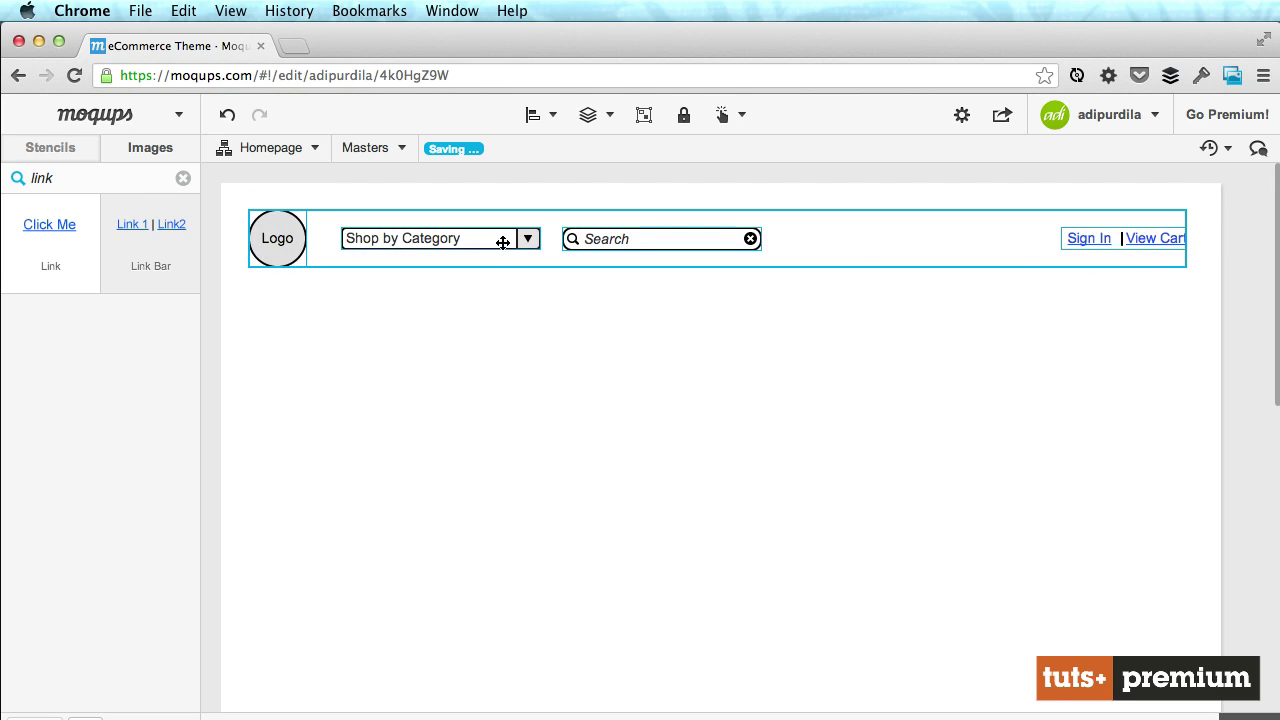
pyautogui.moveTo(502, 242); pyautogui.dragTo(502, 292)
pyautogui.click(456, 206)
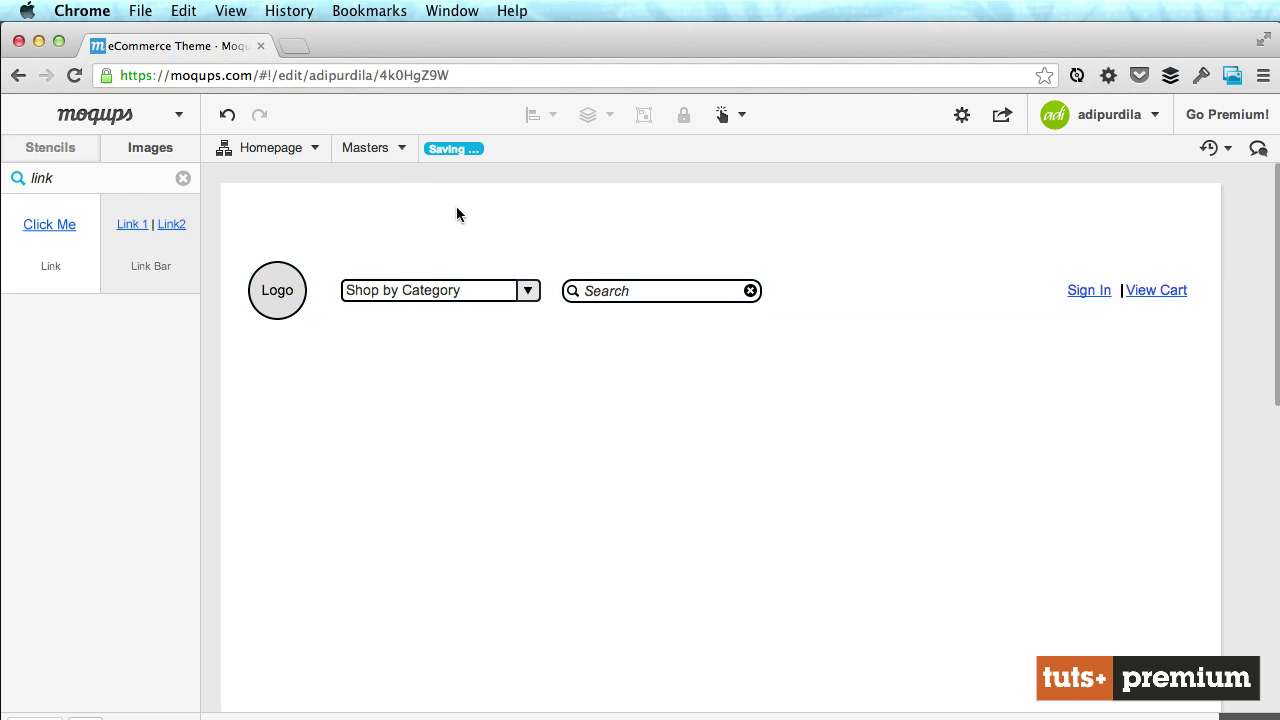
# - Add a rectangle across the full width of the page top, about 1000 wide and 38 high
pyautogui.doubleClick(100, 170)
pyautogui.write('rec')
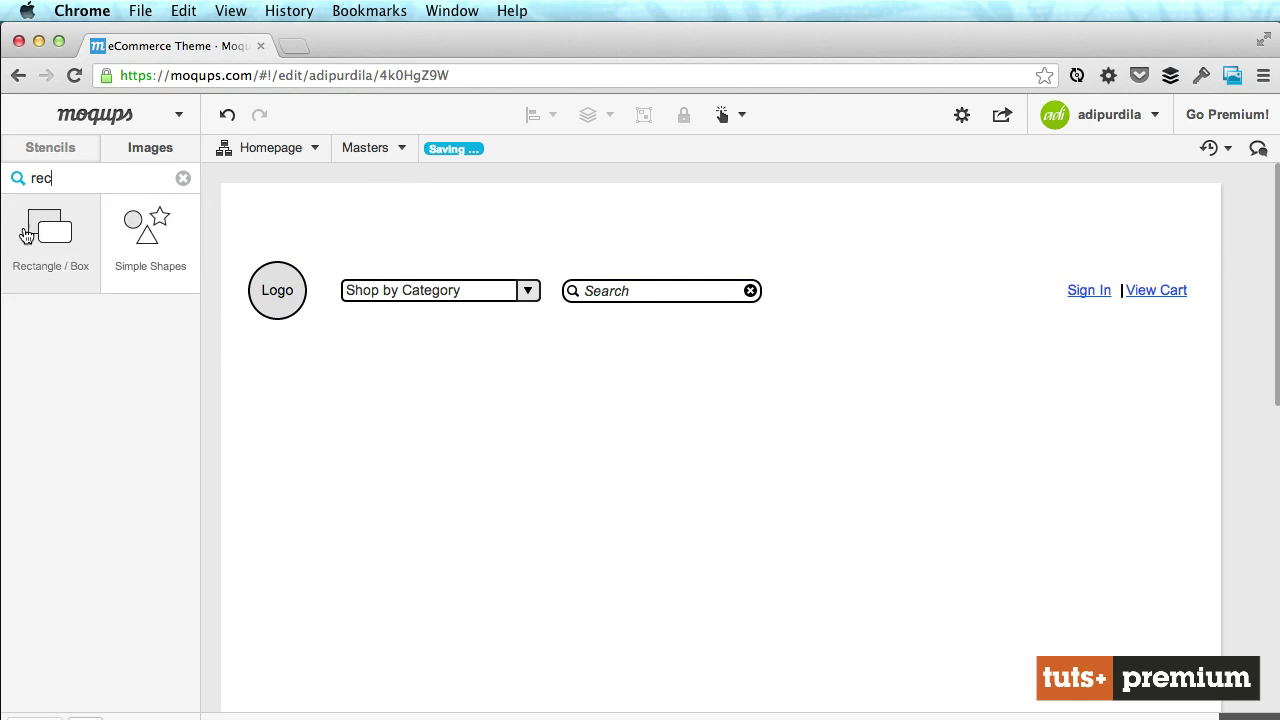
pyautogui.moveTo(27, 235)
pyautogui.mouseDown()
pyautogui.moveTo(463, 211)
pyautogui.moveTo(1220, 243)
pyautogui.moveTo(1220, 228)
pyautogui.mouseUp()
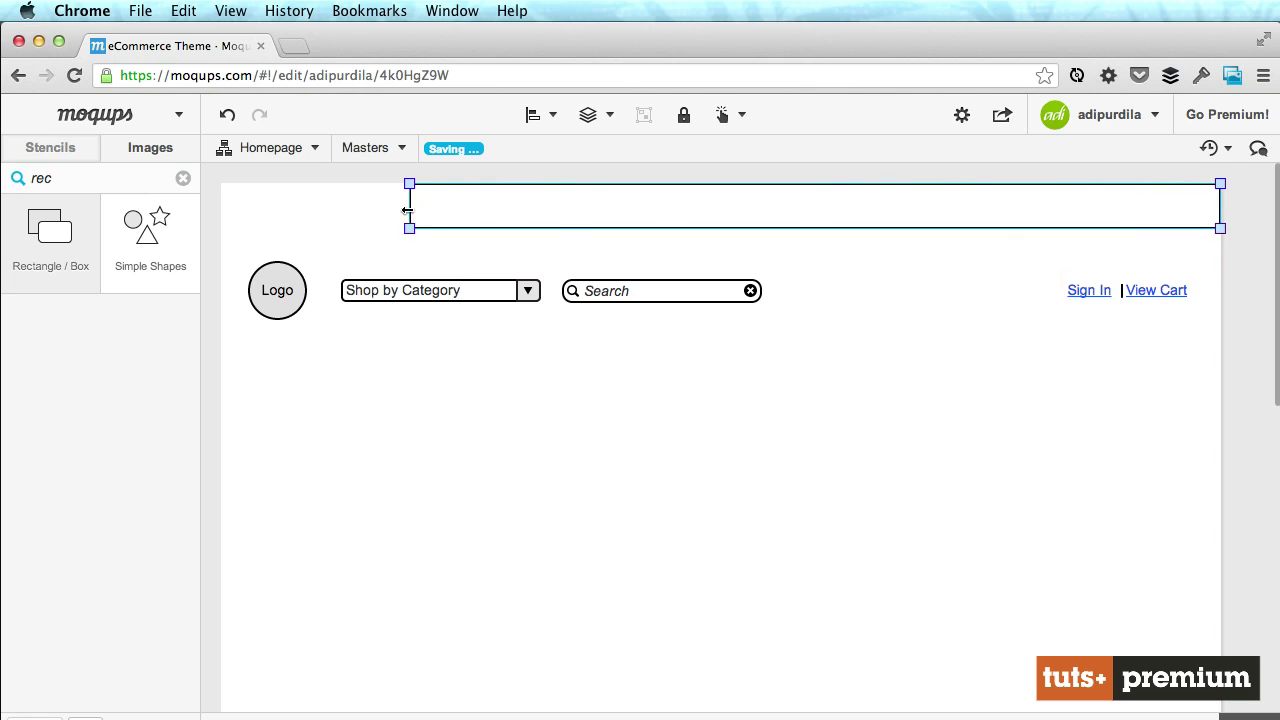
pyautogui.moveTo(409, 228); pyautogui.dragTo(220, 219)
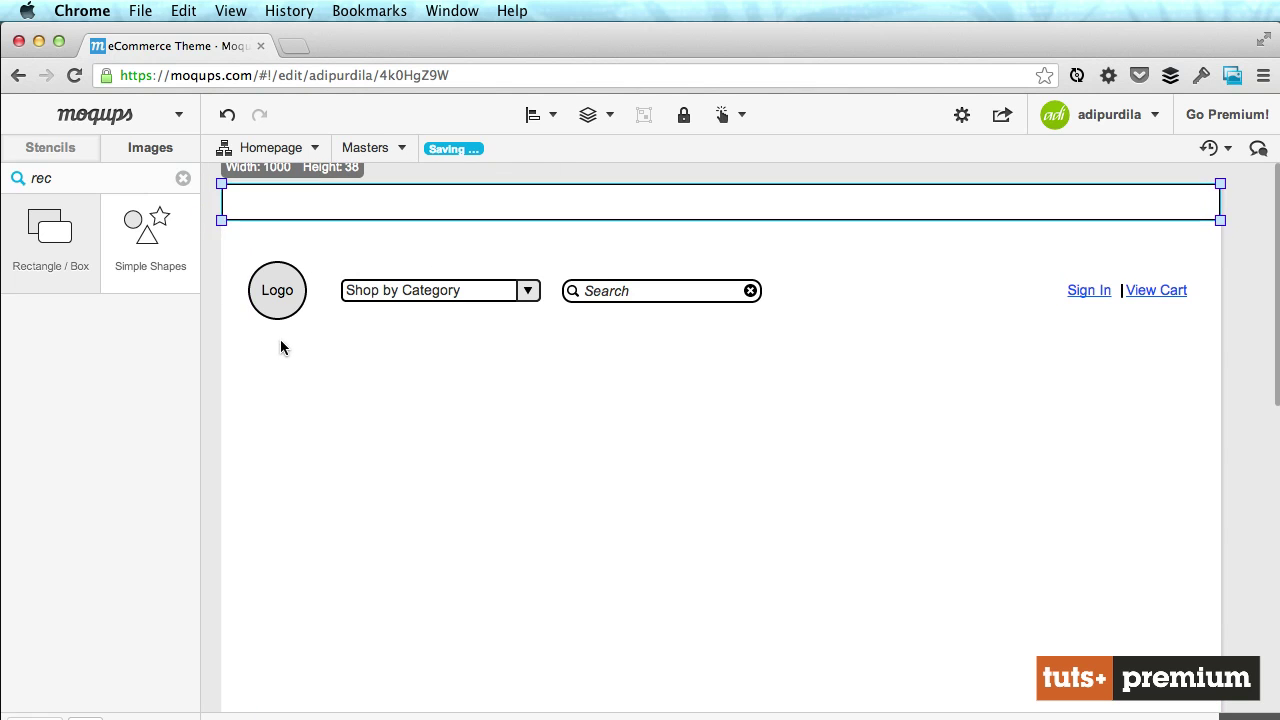
# - Move the whole header row up closer to the top bar, to about left 31, top 58
pyautogui.moveTo(274, 356); pyautogui.dragTo(1248, 242)
pyautogui.moveTo(1145, 293); pyautogui.dragTo(1146, 275)
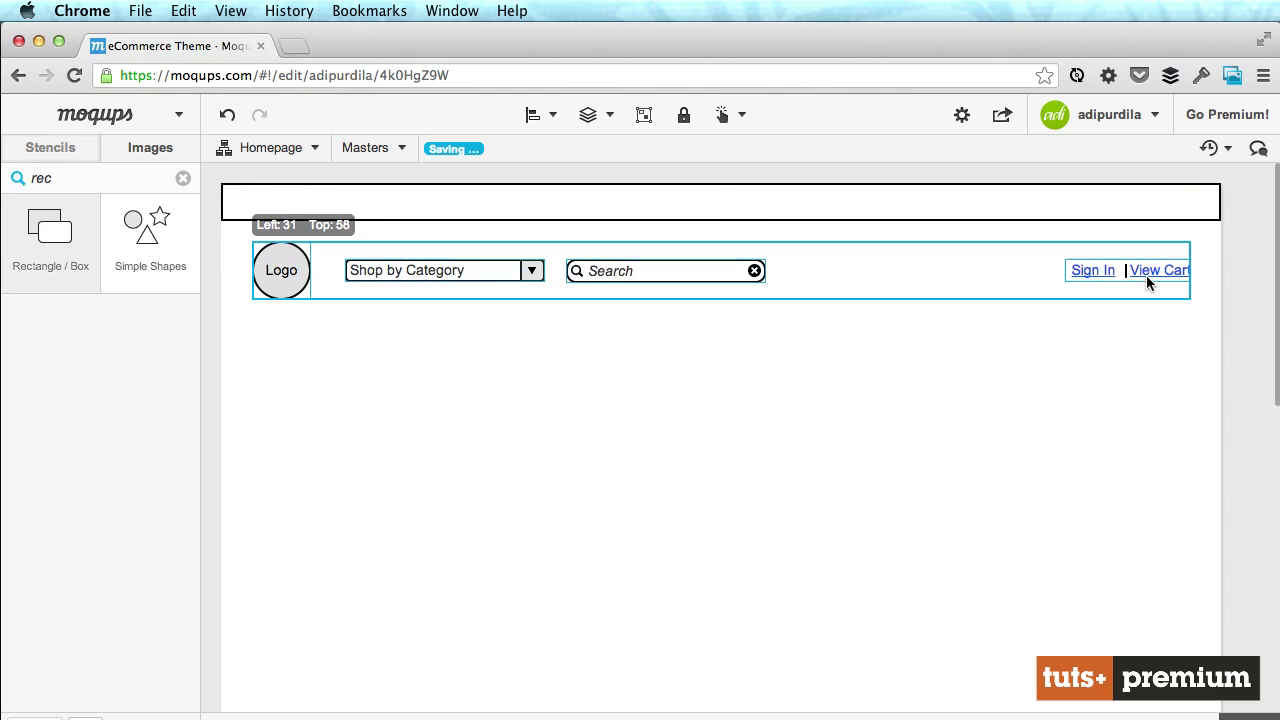
pyautogui.click(1052, 412)
pyautogui.click(631, 208)
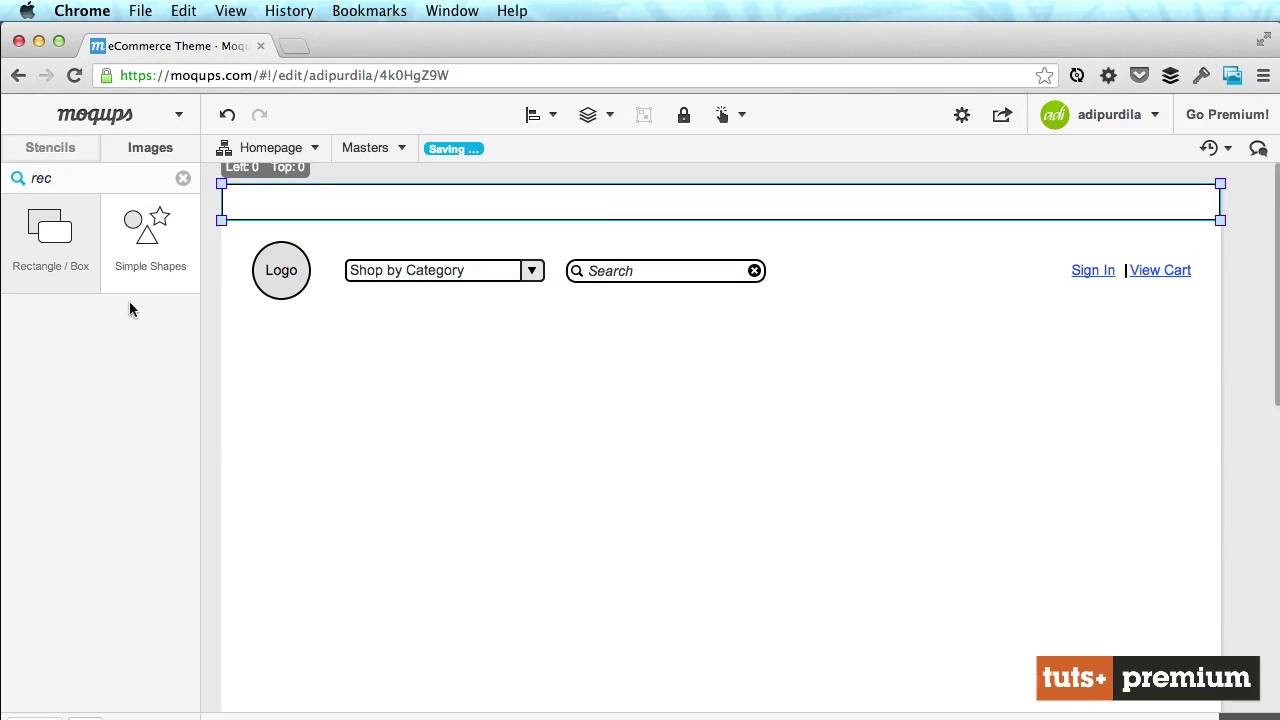
pyautogui.click(548, 362)
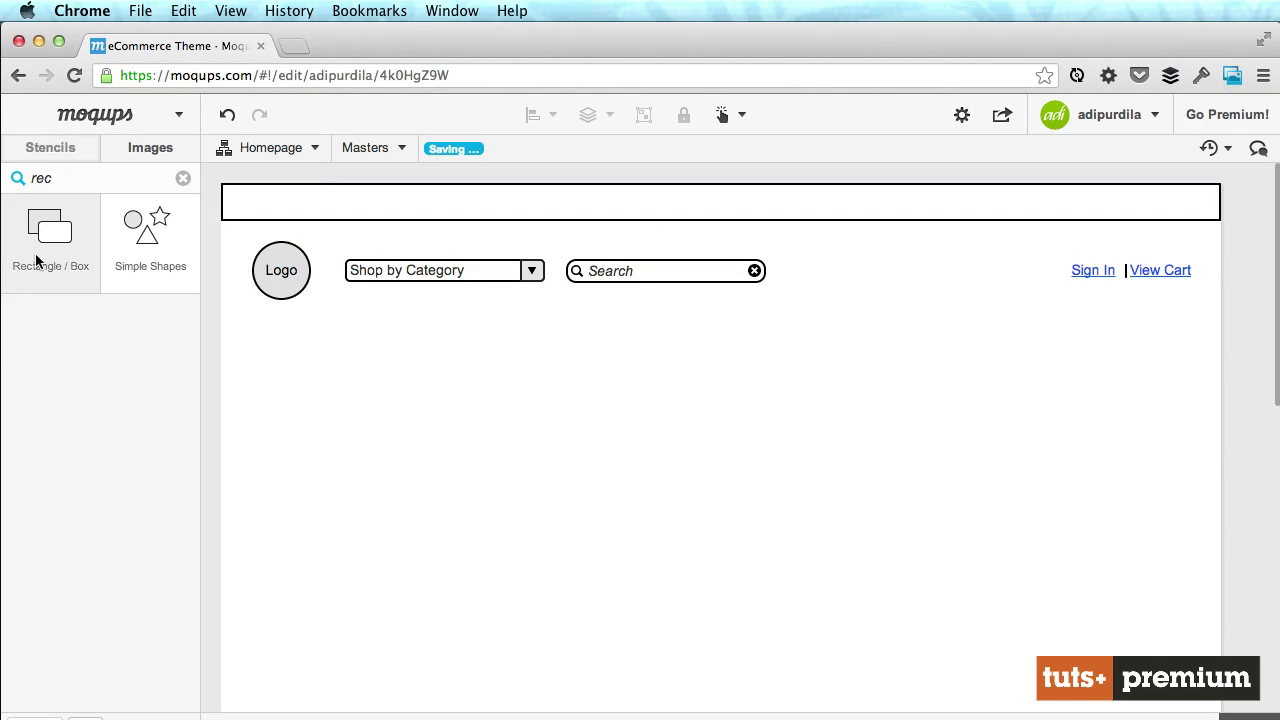
# - Search the stencils for "curr" and clear the search to list all stencils again
pyautogui.doubleClick(67, 185)
pyautogui.press('BackSpace')
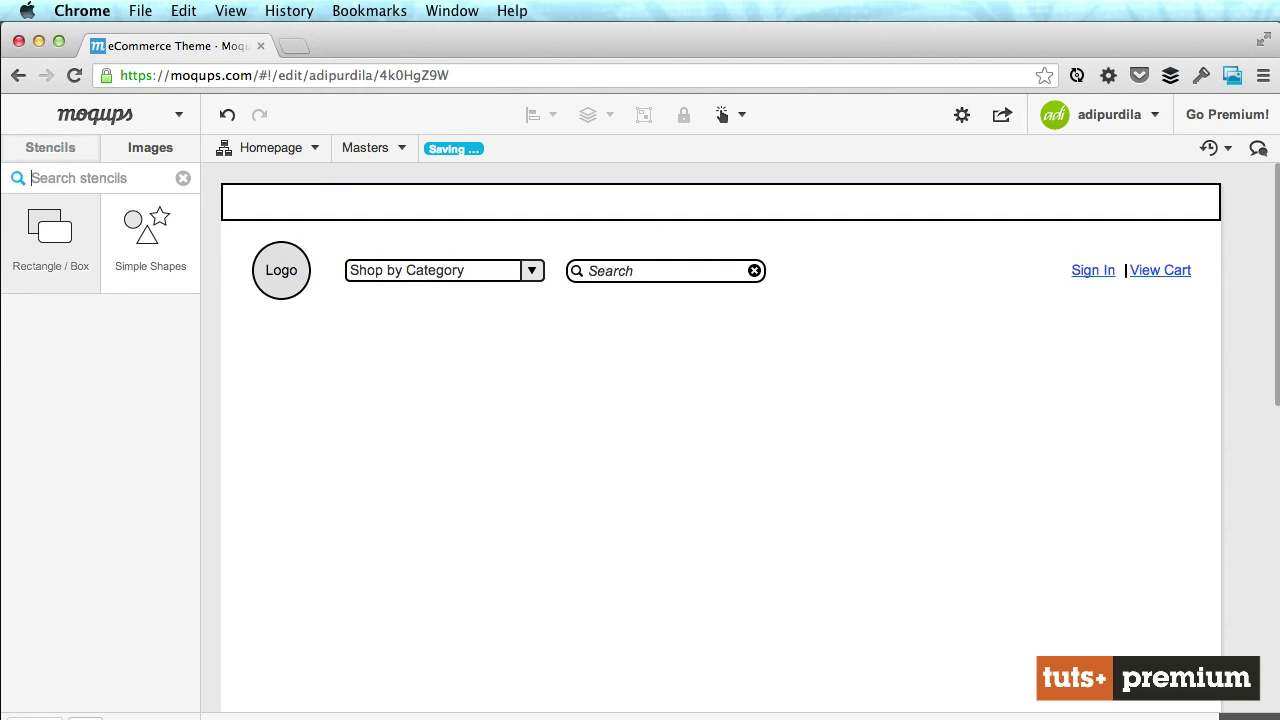
pyautogui.write('curr')
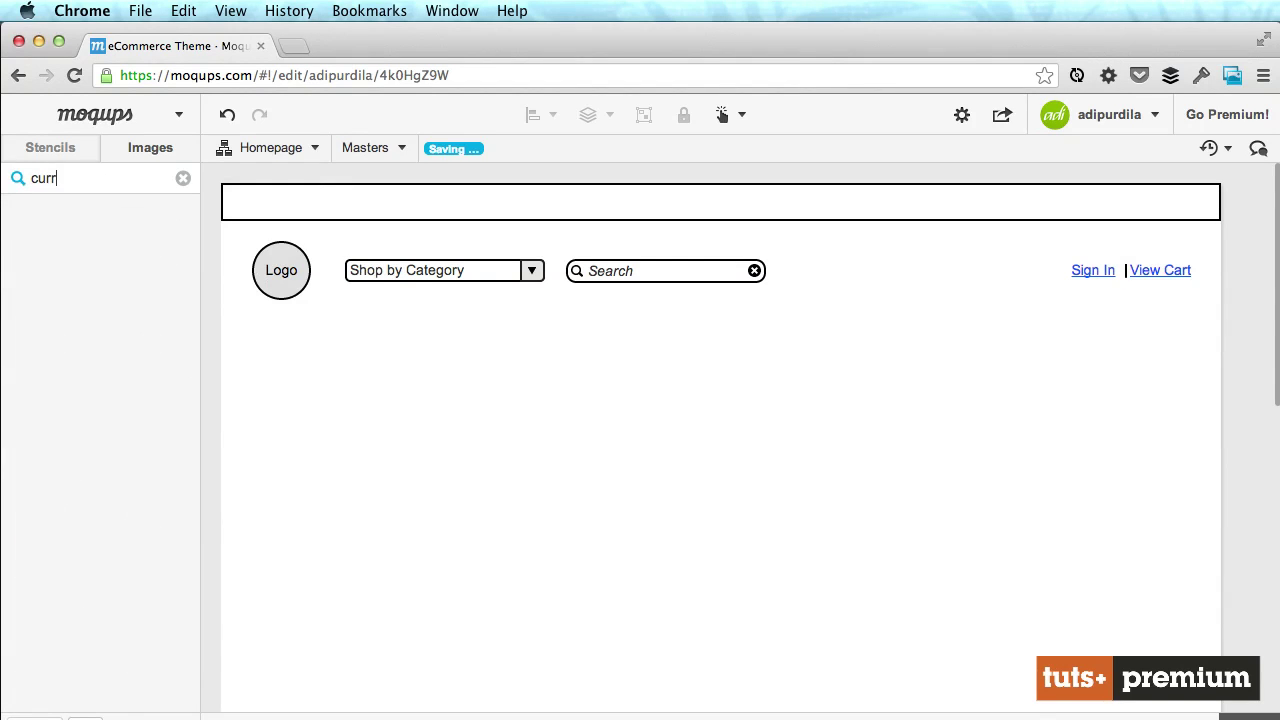
pyautogui.press('BackSpace')
pyautogui.press('BackSpace')
pyautogui.press('BackSpace')
pyautogui.press('BackSpace')
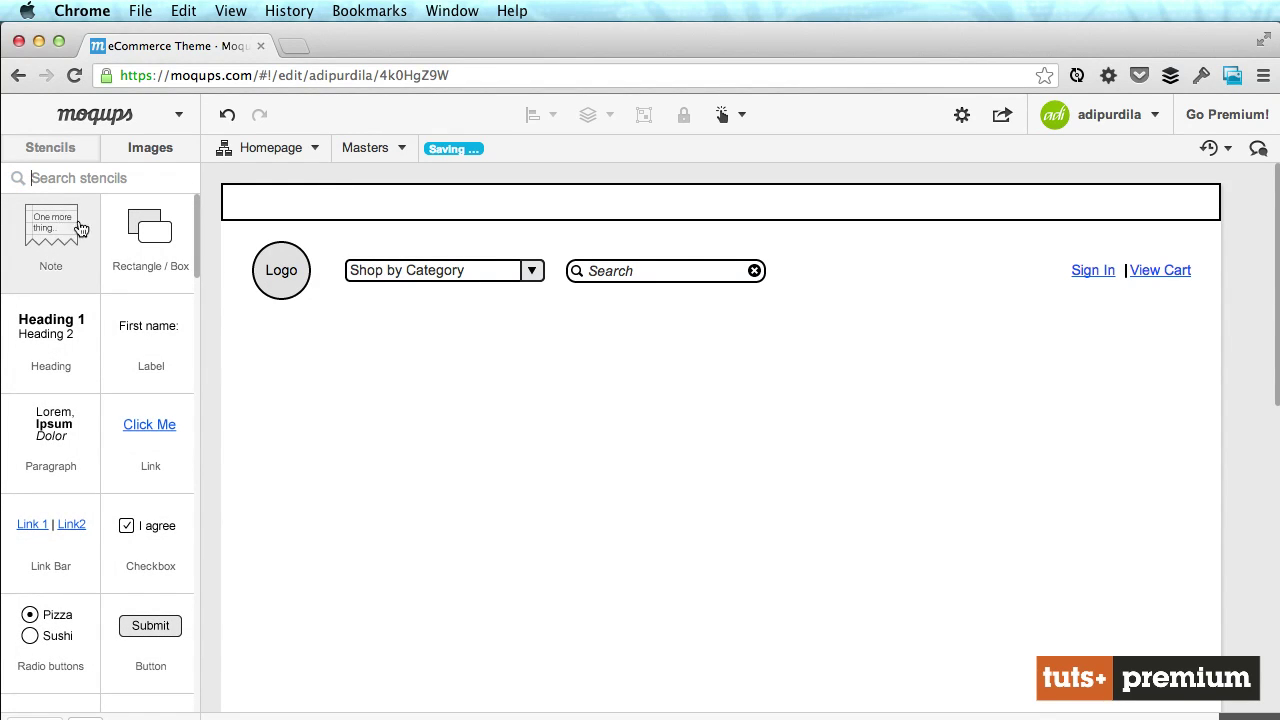
# - Add a label reading "Currecy Switcher" at the right end of the top bar, at about left 862, top 10
pyautogui.moveTo(135, 345); pyautogui.dragTo(896, 273)
pyautogui.doubleClick(896, 273)
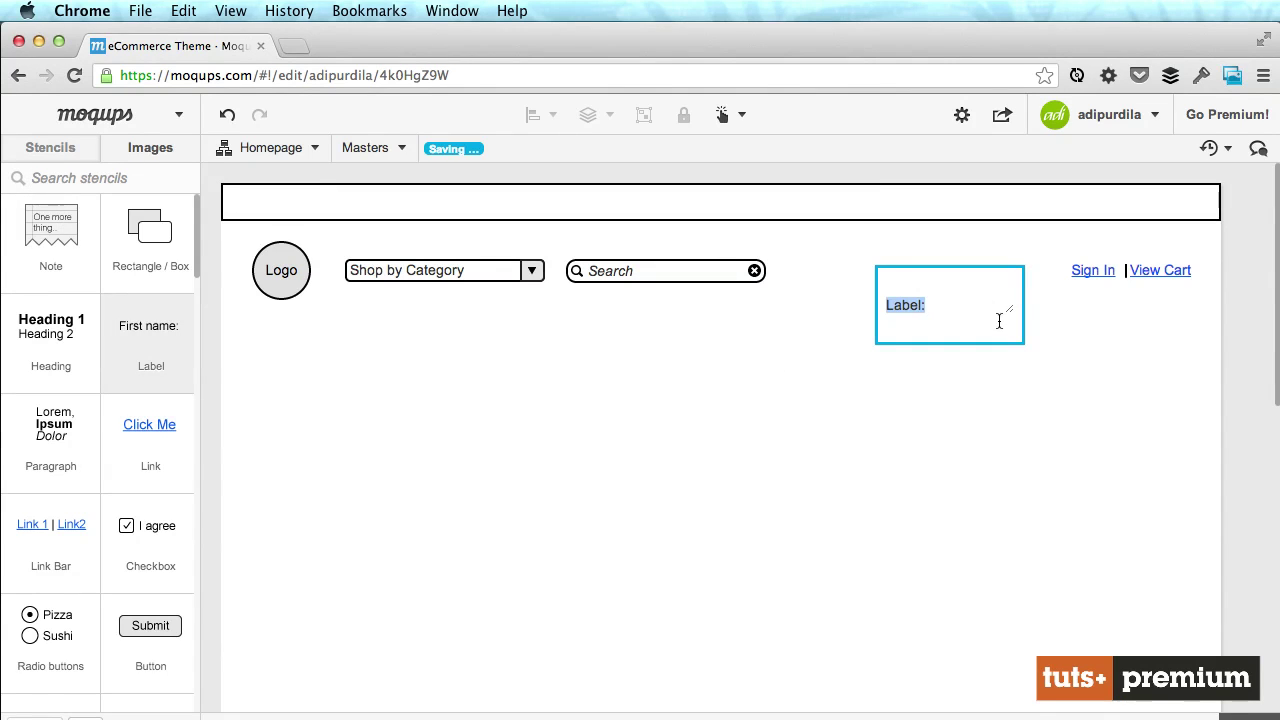
pyautogui.write('Currecy Switcher')
pyautogui.press('Escape')
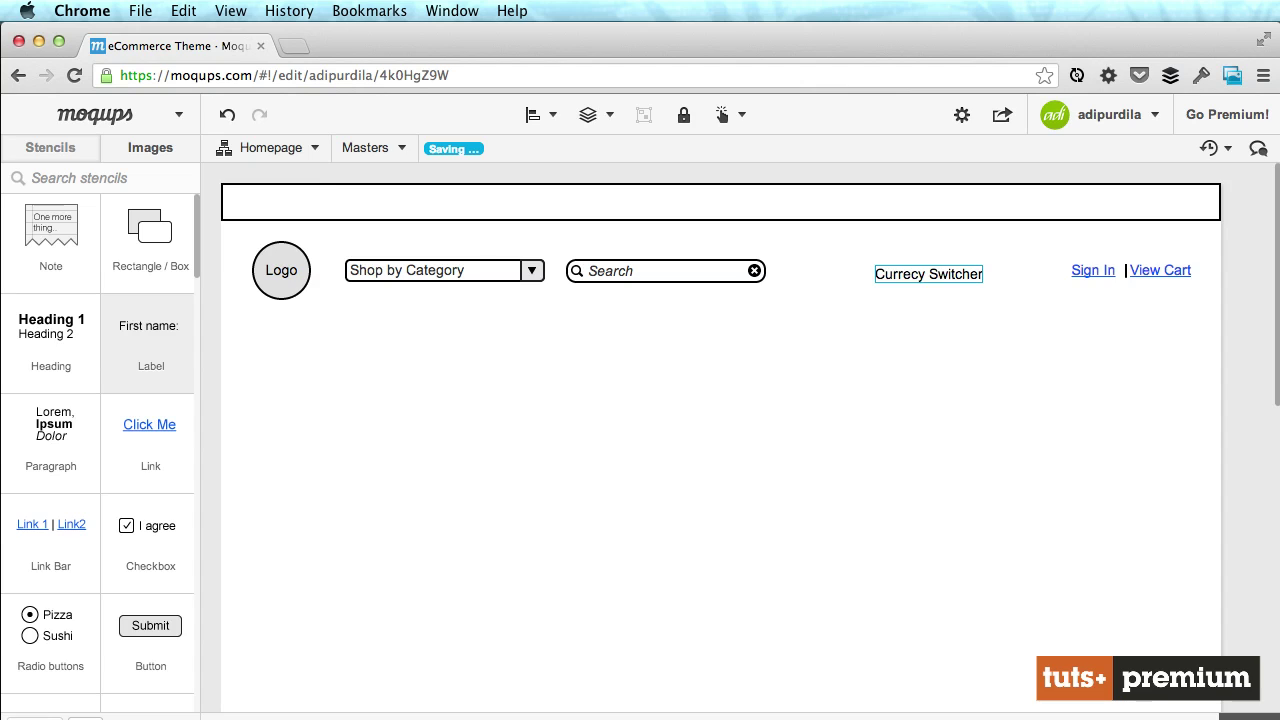
pyautogui.moveTo(890, 268); pyautogui.dragTo(1106, 203)
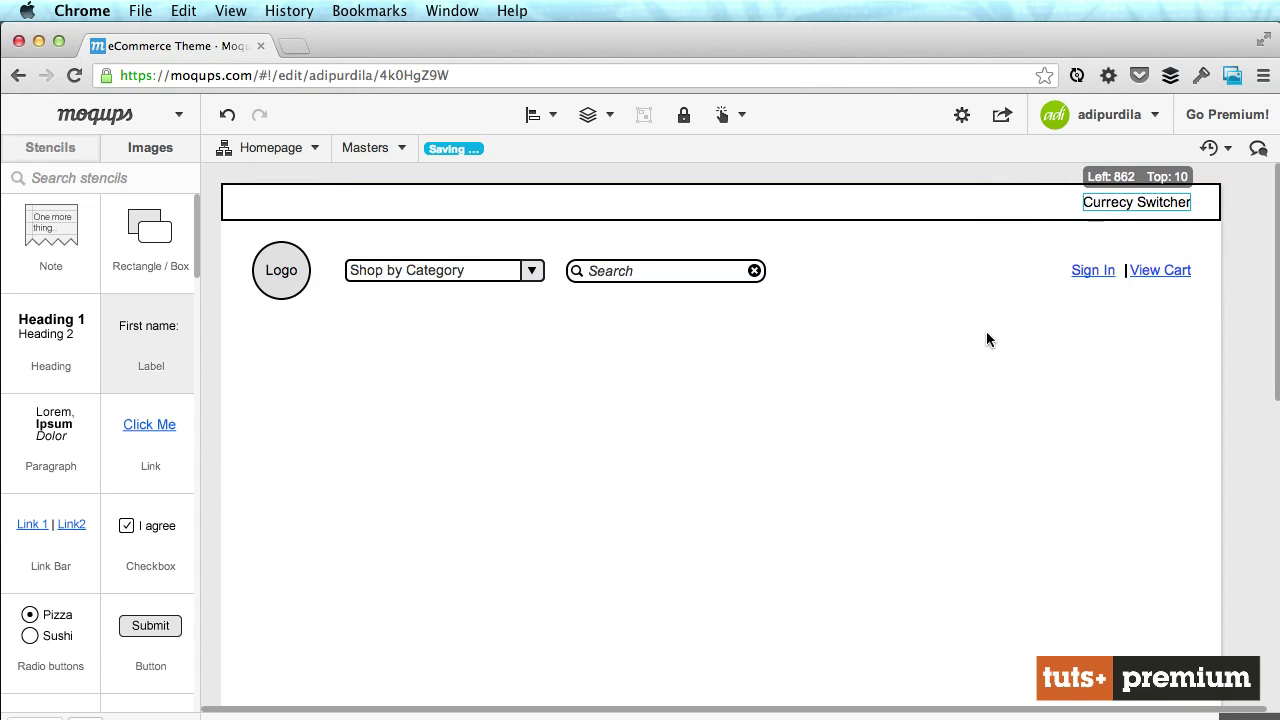
pyautogui.click(986, 331)
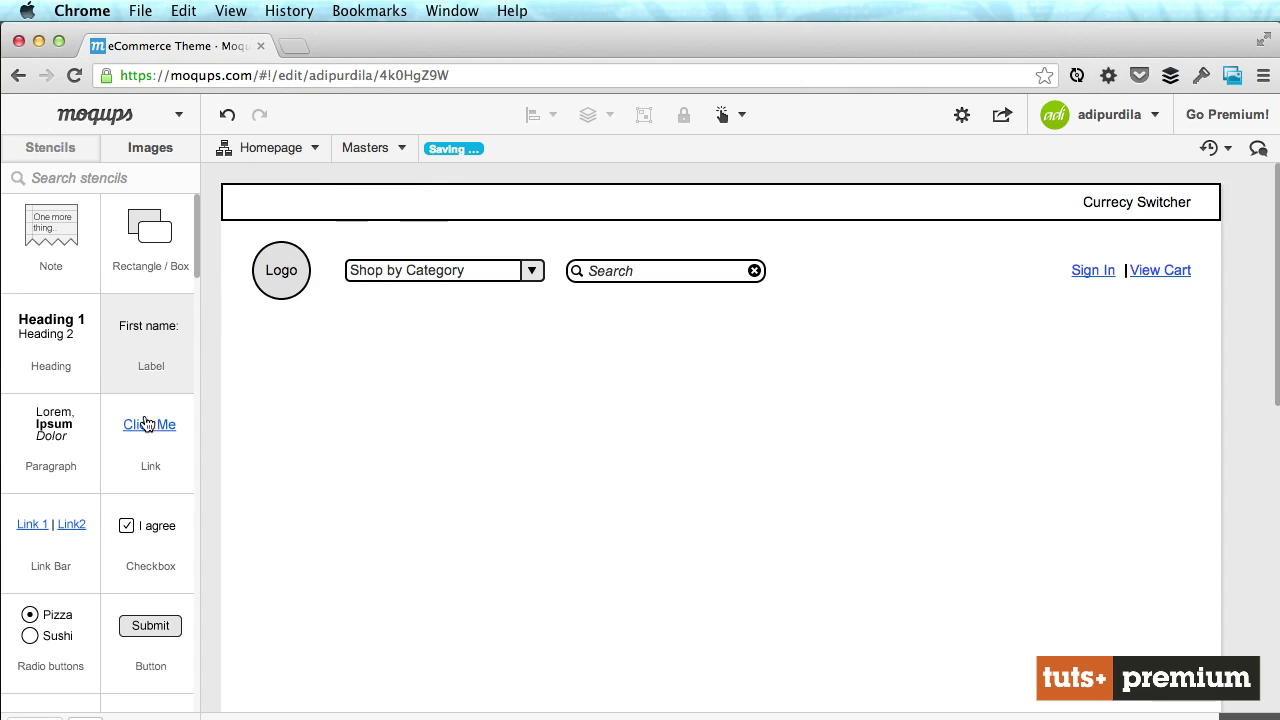
# - Add a label reading "Phone & Email" in the top bar, aligned with the logo's left edge
pyautogui.moveTo(148, 345); pyautogui.dragTo(360, 206)
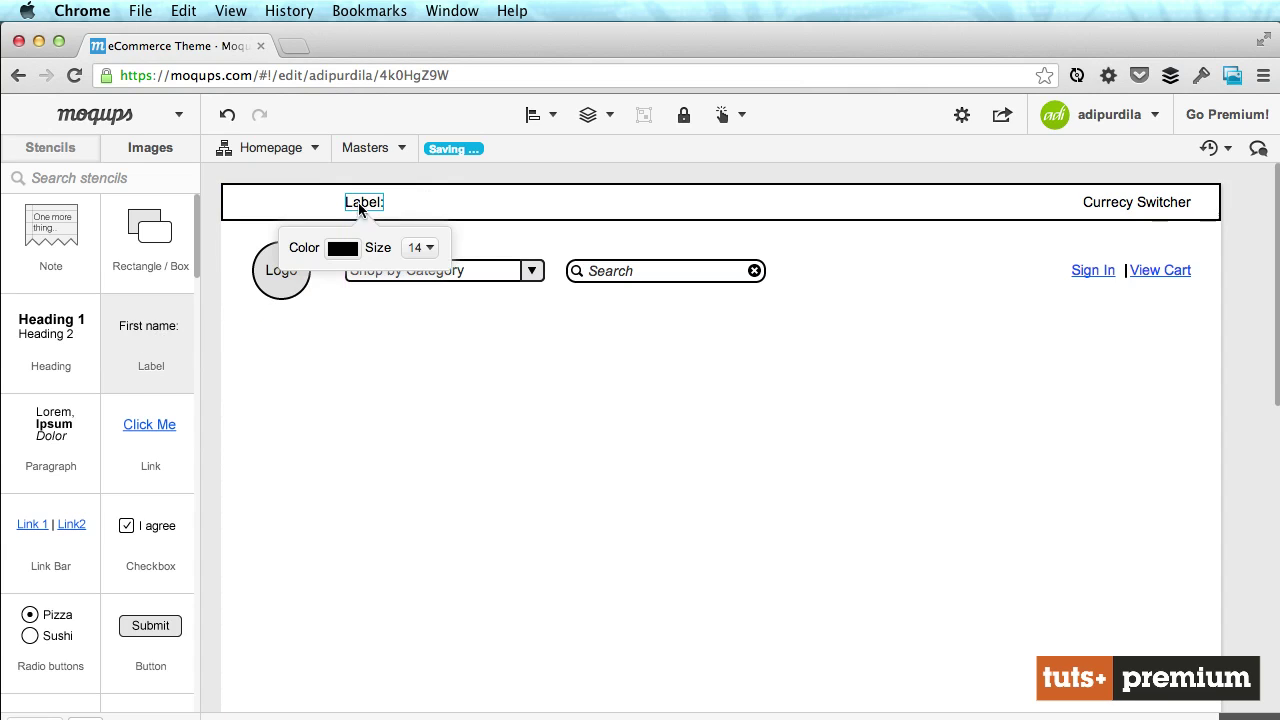
pyautogui.doubleClick(362, 206)
pyautogui.write('P')
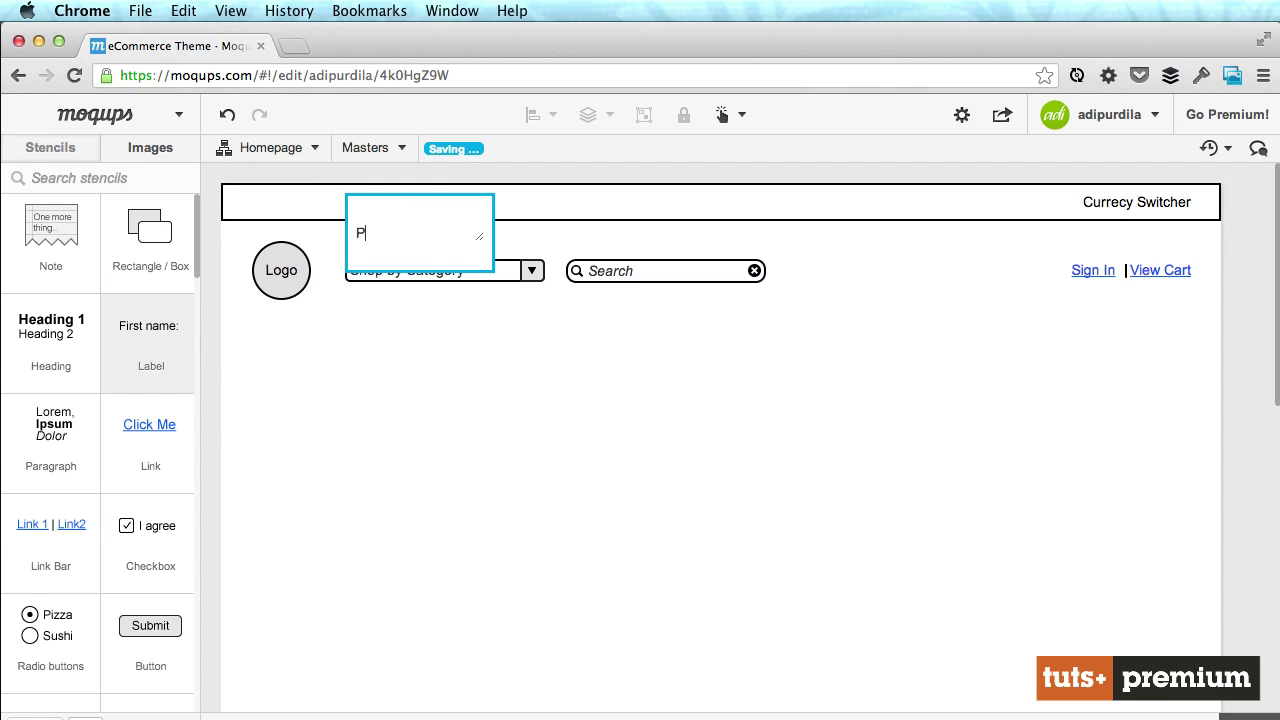
pyautogui.write('hone & Email')
pyautogui.press('Return')
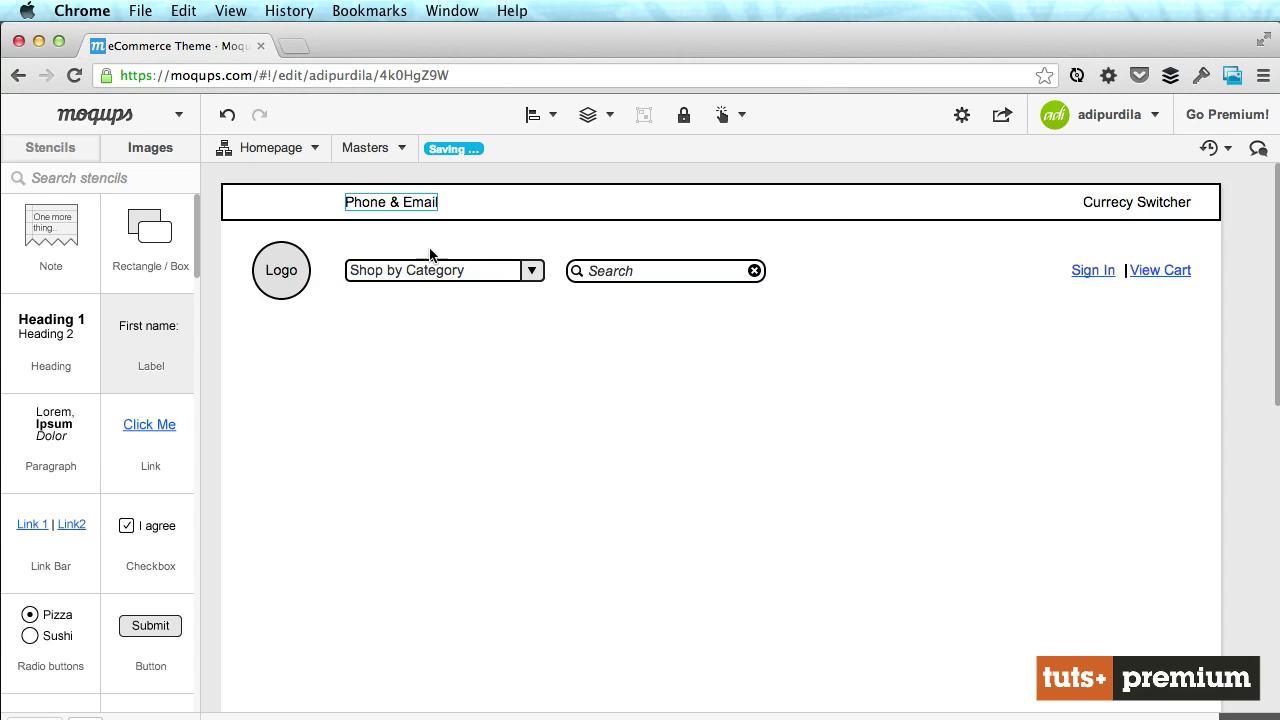
pyautogui.moveTo(396, 204); pyautogui.dragTo(305, 208)
pyautogui.click(503, 441)
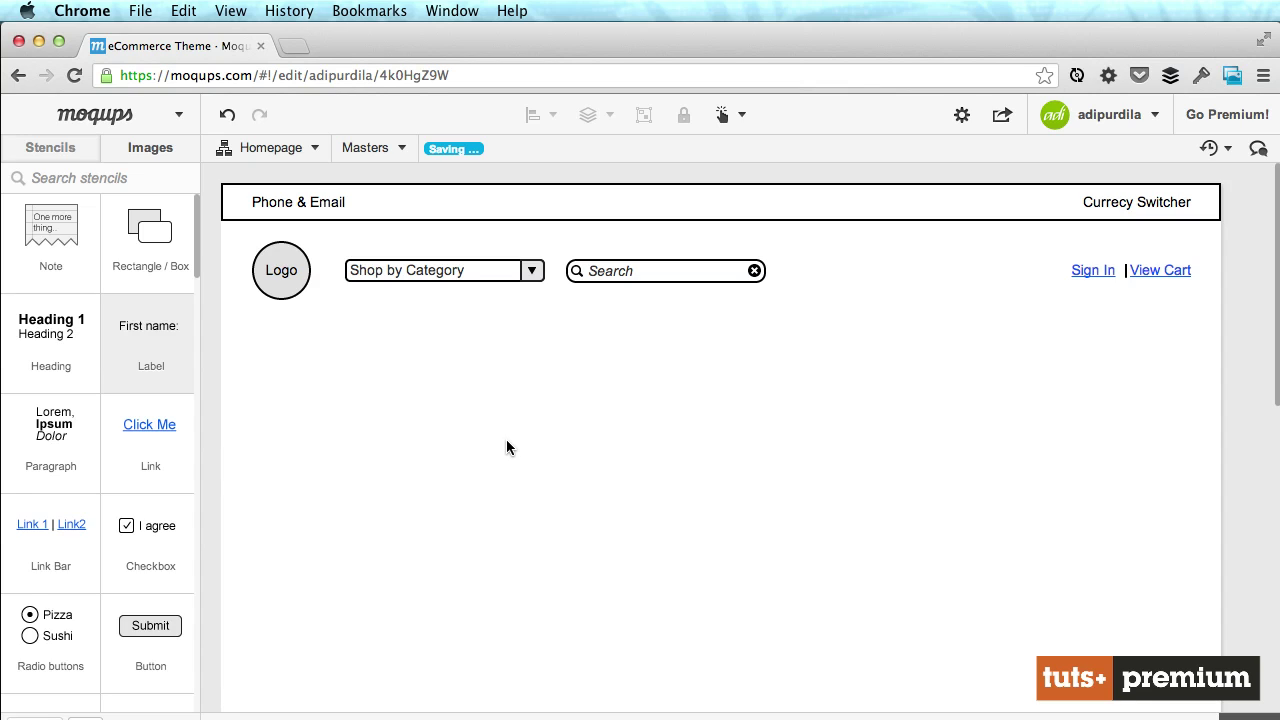
# - Add a large rectangle below the header row, starting at left 0, top 139 and spanning exactly the page width
pyautogui.moveTo(143, 243); pyautogui.dragTo(251, 337)
pyautogui.moveTo(318, 374); pyautogui.dragTo(1226, 563)
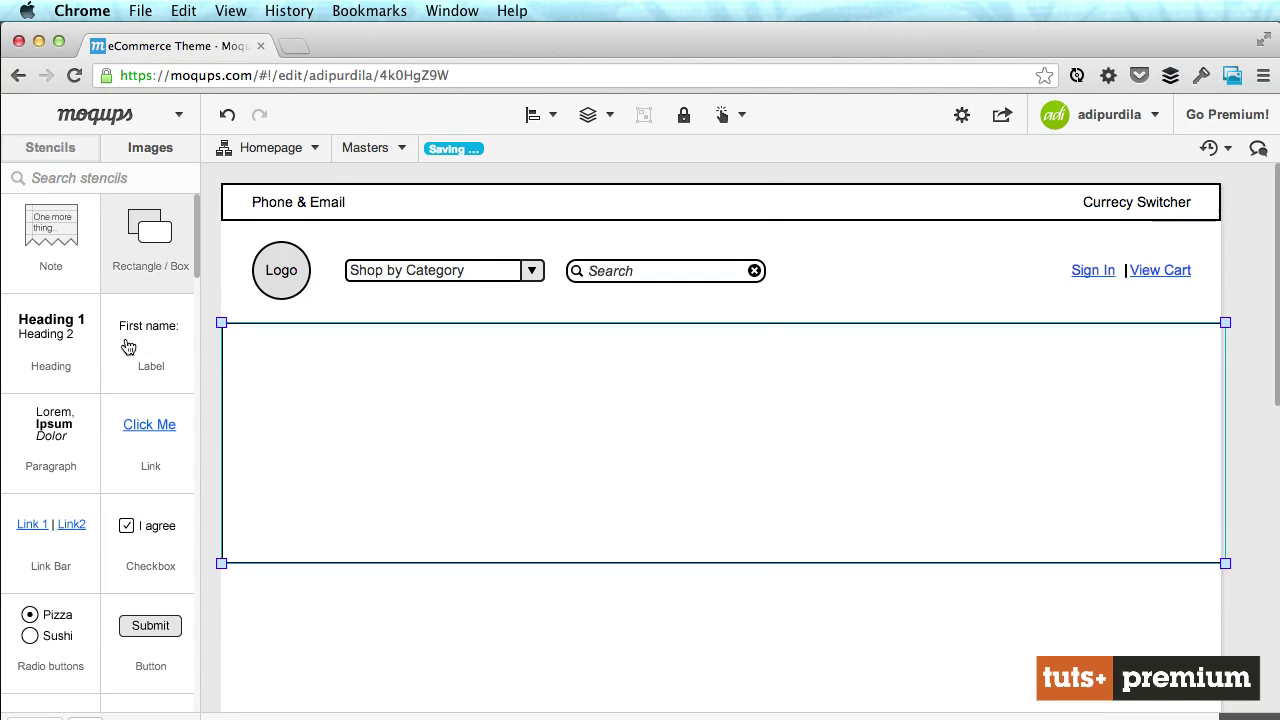
pyautogui.moveTo(165, 346); pyautogui.dragTo(696, 440)
pyautogui.hotkey('ctrl', 'z')
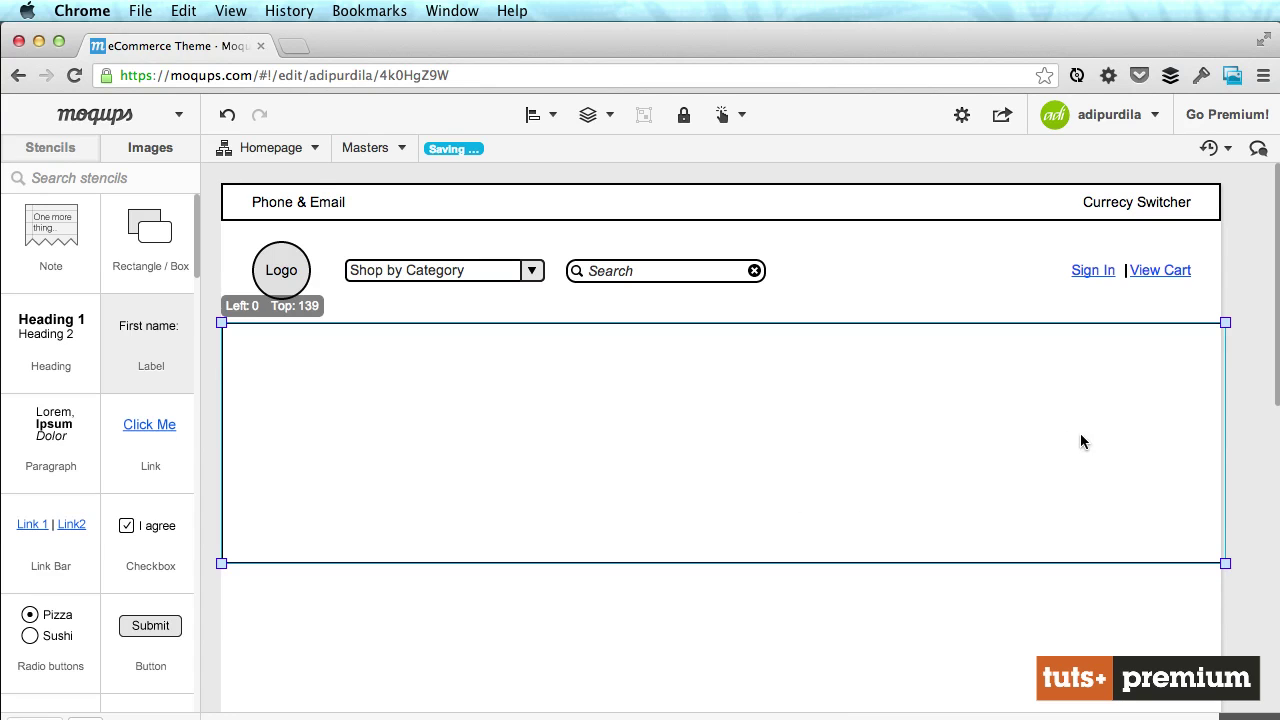
pyautogui.moveTo(1225, 563); pyautogui.dragTo(1220, 561)
pyautogui.click(1089, 632)
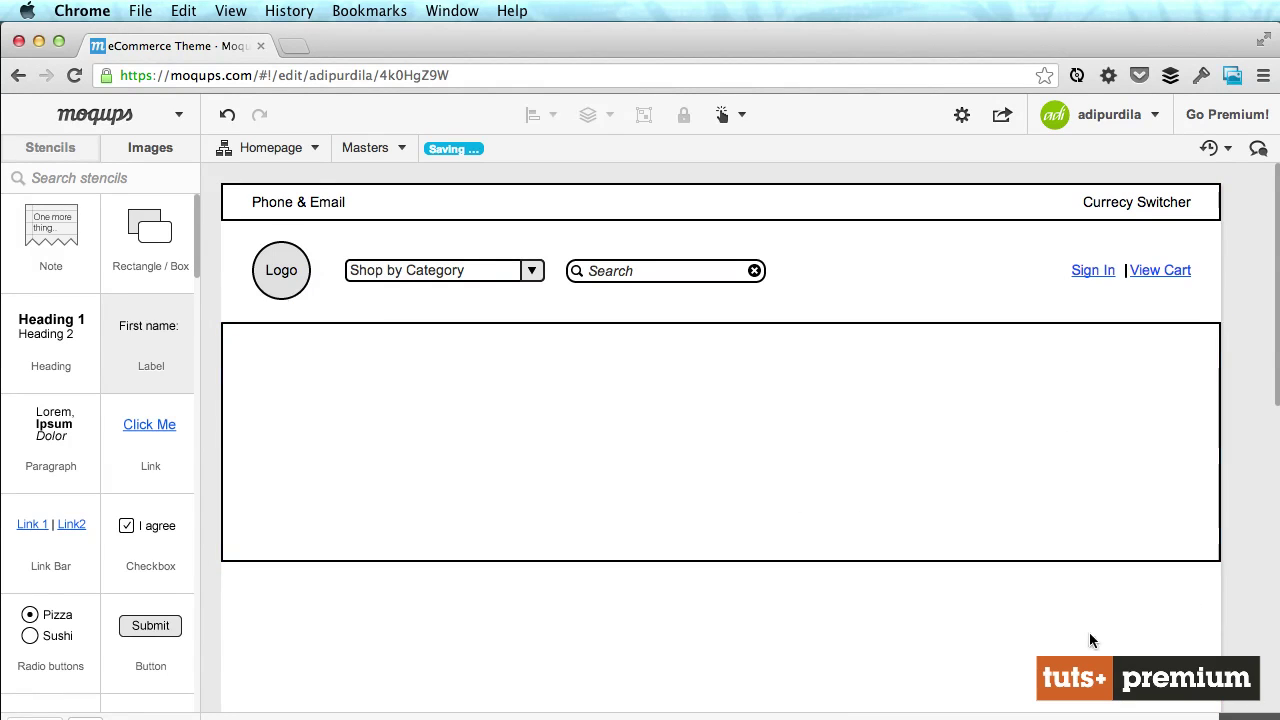
# - Add a label reading "Promo Slider" and center it in the large rectangle below the header
pyautogui.moveTo(152, 357); pyautogui.dragTo(710, 440)
pyautogui.write('P')
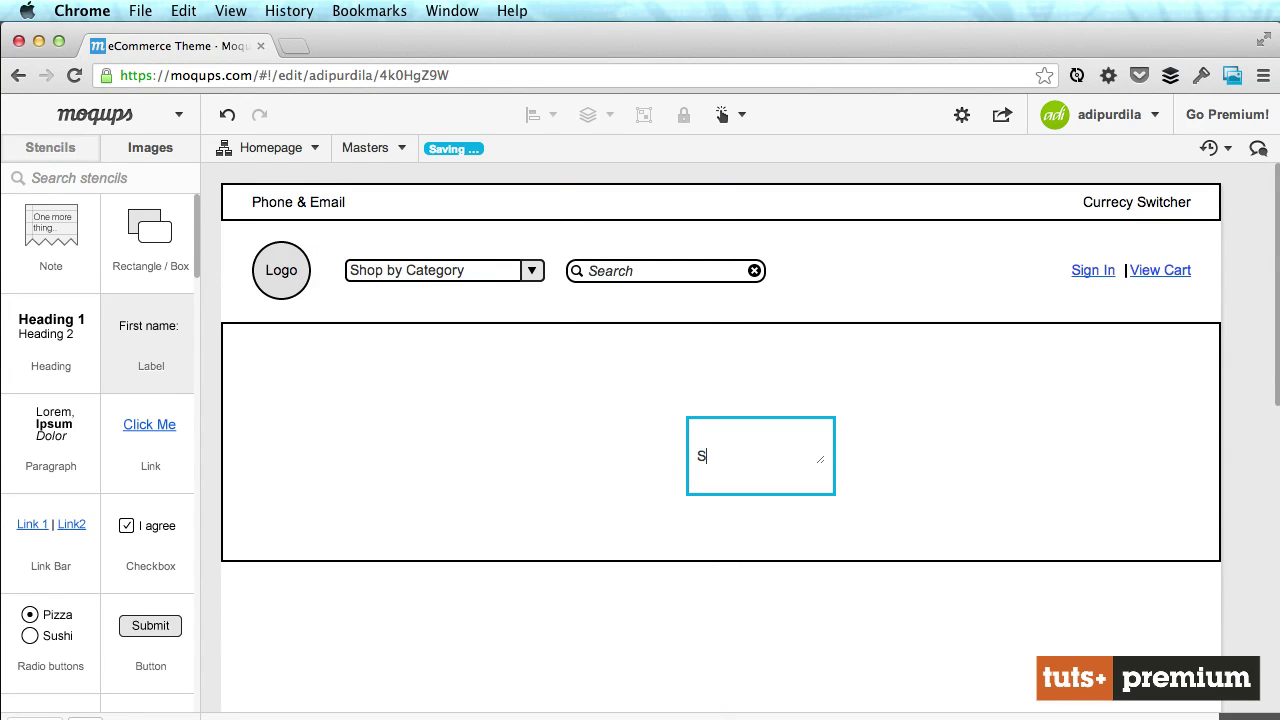
pyautogui.write('romo Slider')
pyautogui.press('Escape')
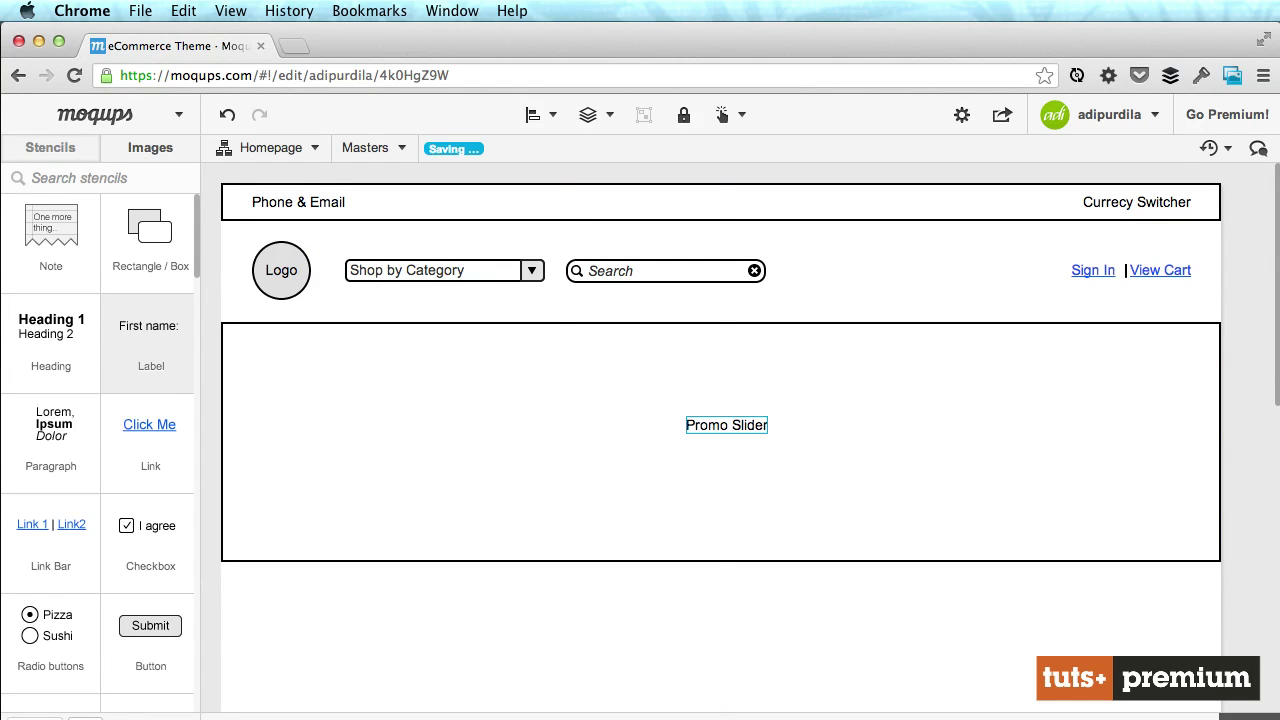
pyautogui.moveTo(732, 428); pyautogui.dragTo(726, 452)
pyautogui.click(781, 688)
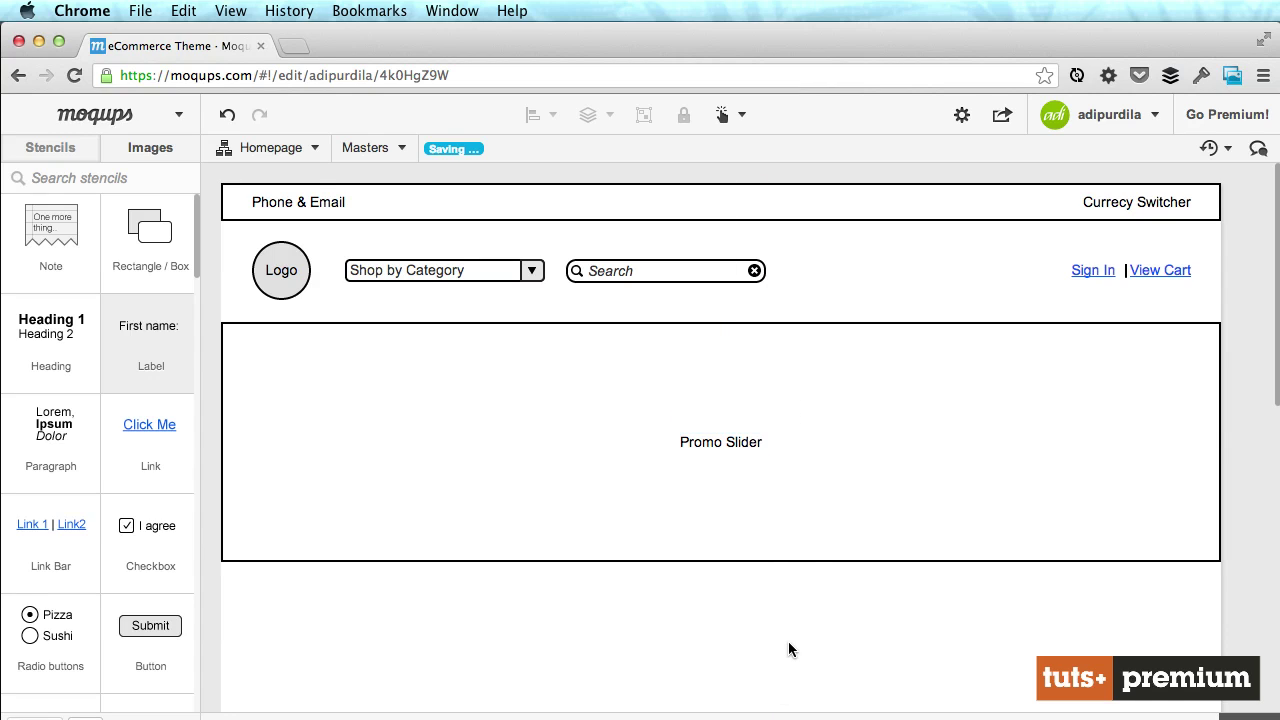
# - Add a rectangle below the promo slider with a very light gray fill and a white stroke
pyautogui.scroll(-5, 843, 473)
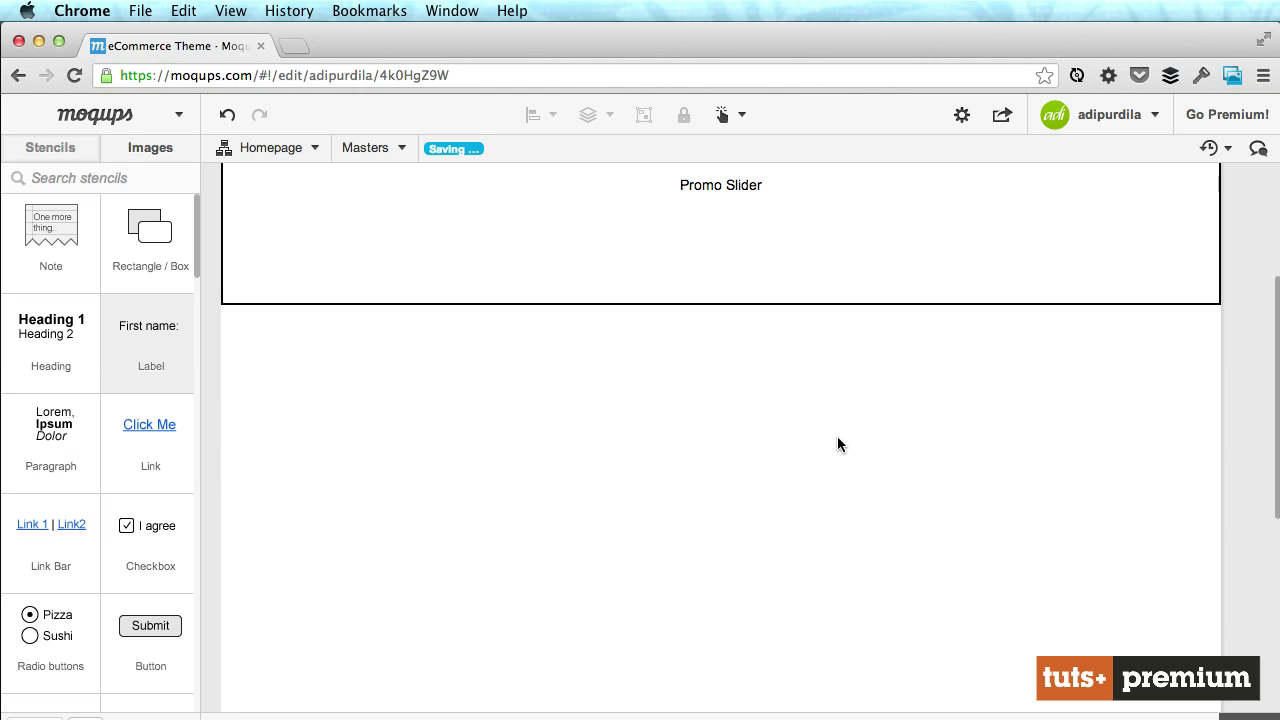
pyautogui.scroll(-1, 760, 443)
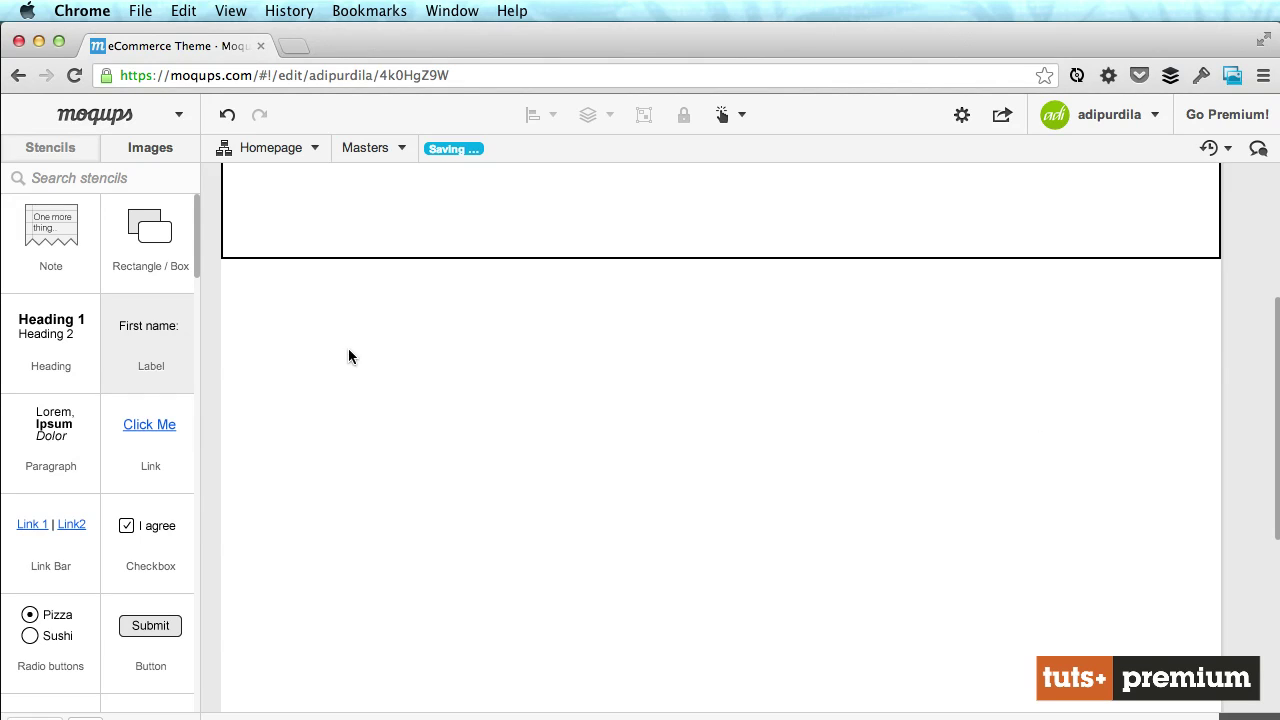
pyautogui.moveTo(155, 241); pyautogui.dragTo(360, 396)
pyautogui.click(353, 557)
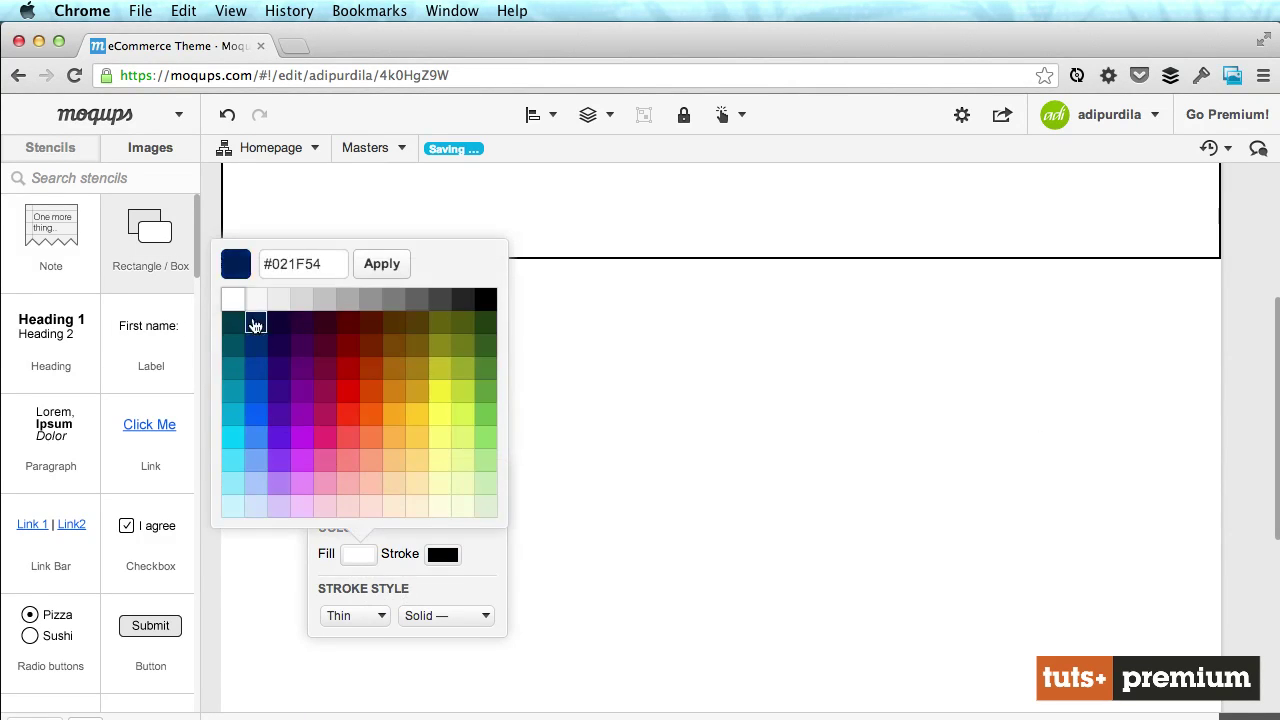
pyautogui.click(254, 303)
pyautogui.click(443, 554)
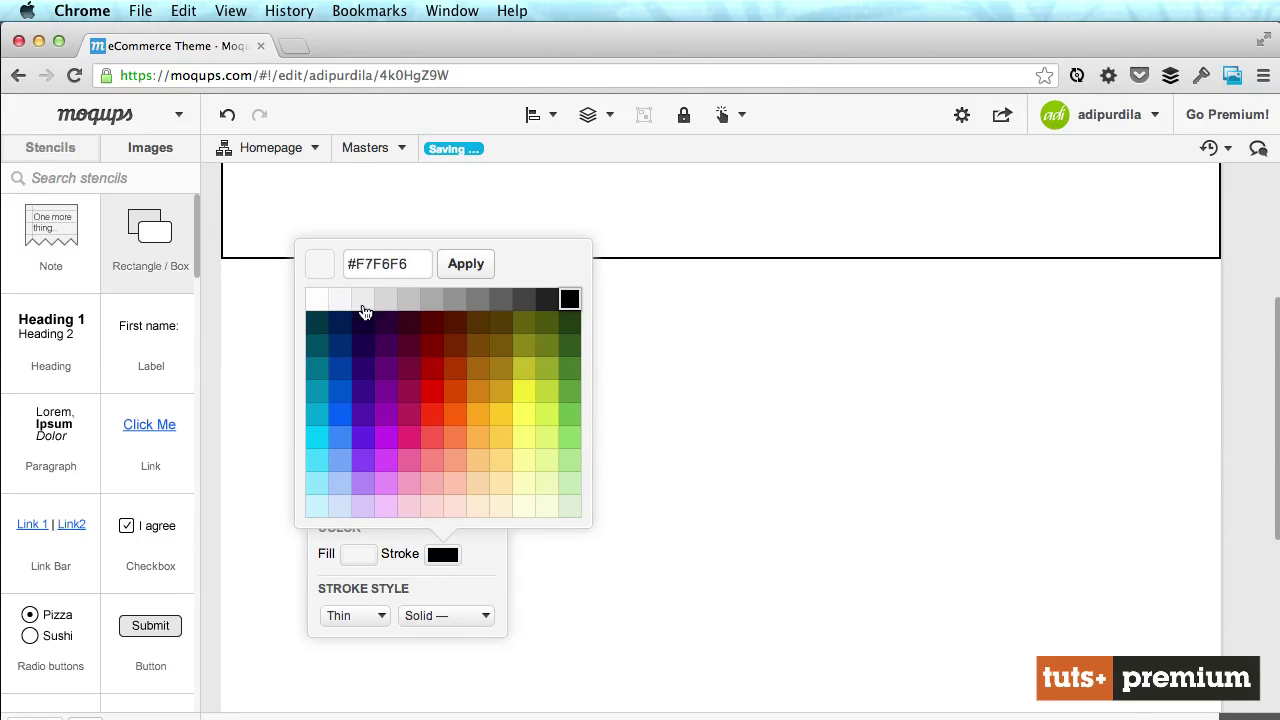
pyautogui.click(330, 304)
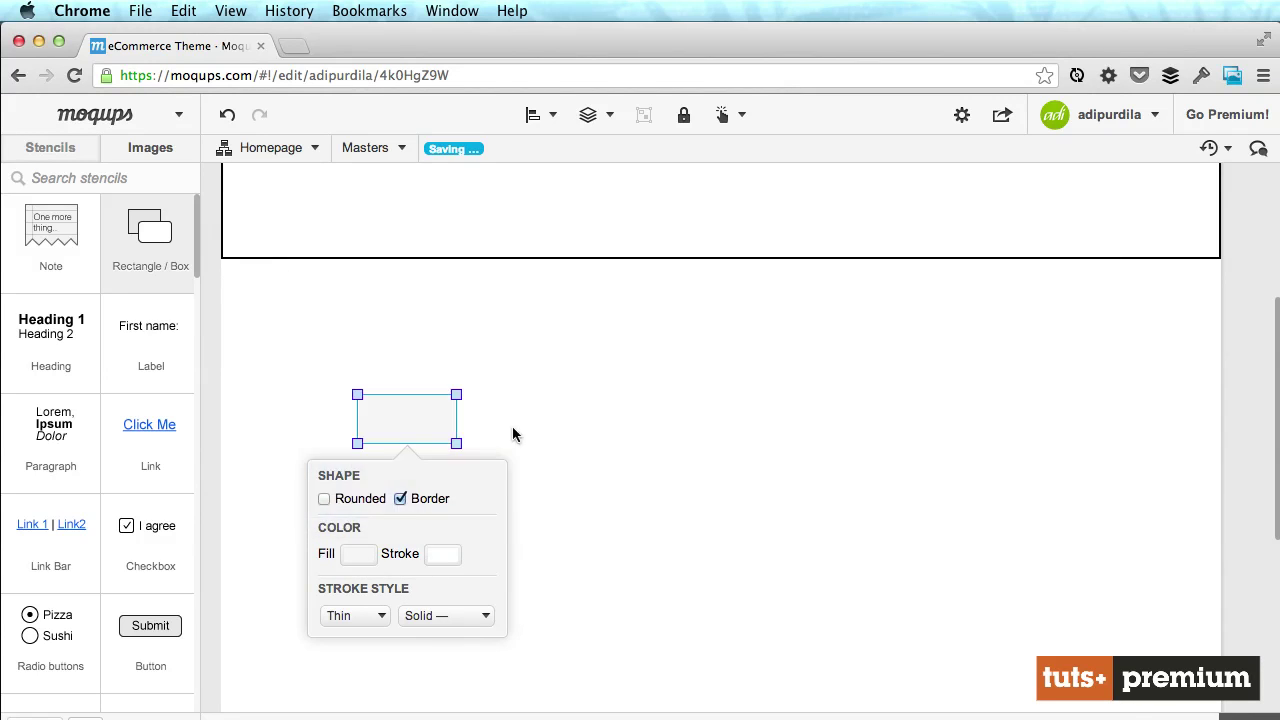
# - Enlarge the light gray rectangle to a square and place it near the page's left edge below the promo slider
pyautogui.click(505, 532)
pyautogui.moveTo(402, 423); pyautogui.dragTo(472, 517)
pyautogui.moveTo(394, 387); pyautogui.dragTo(400, 459)
# - Add a heading reading "Featured Products" and place it above the gray square, aligned with the square's left edge
pyautogui.moveTo(57, 334); pyautogui.dragTo(576, 345)
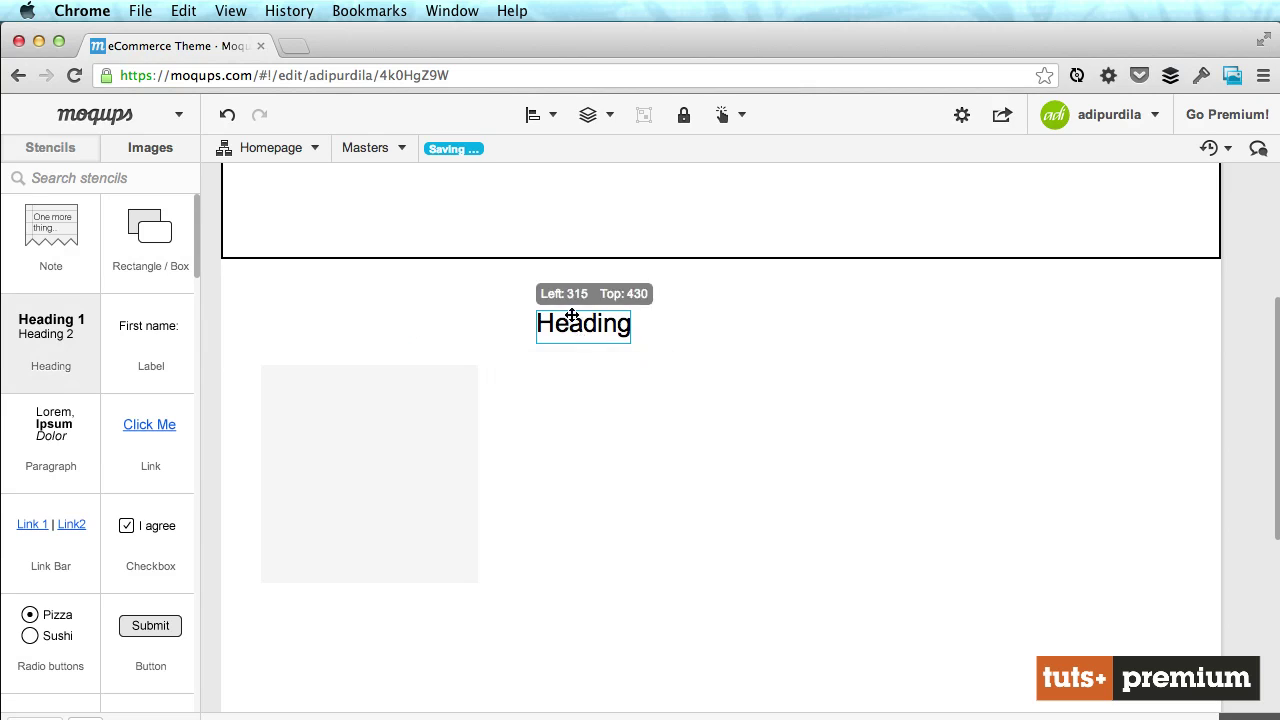
pyautogui.doubleClick(580, 328)
pyautogui.write('feature')
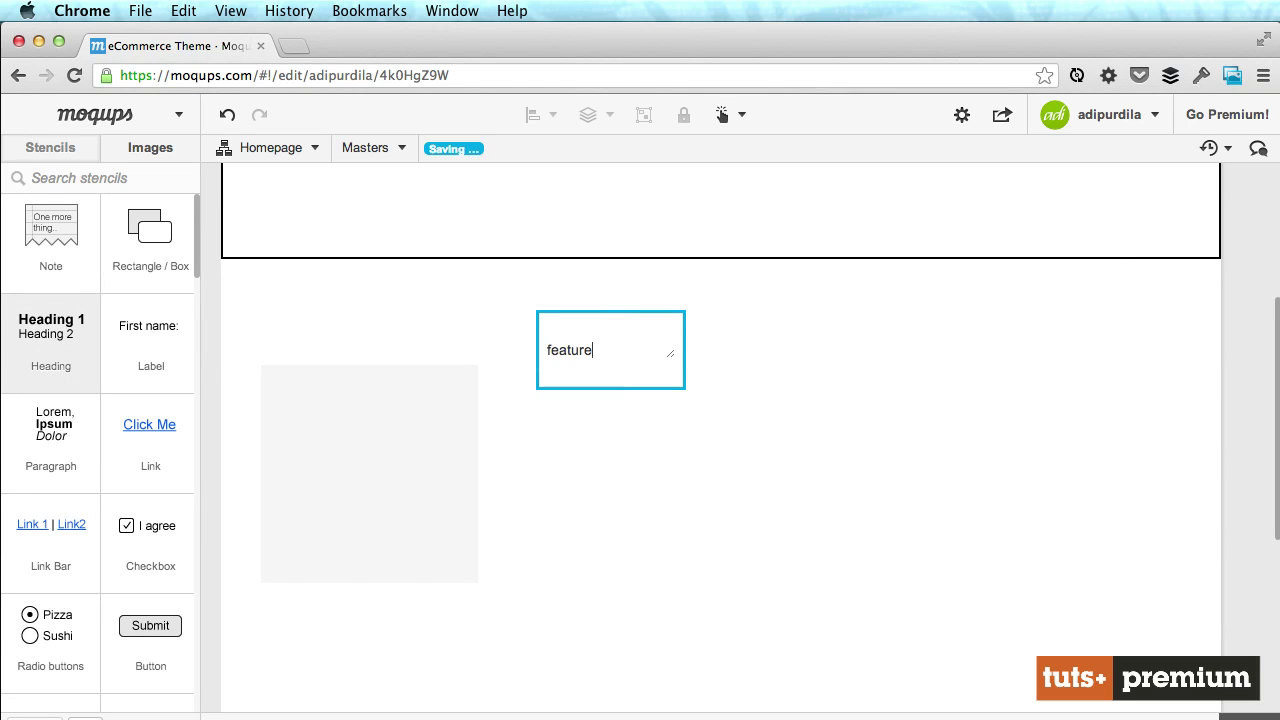
pyautogui.write('d Products')
pyautogui.press('Escape')
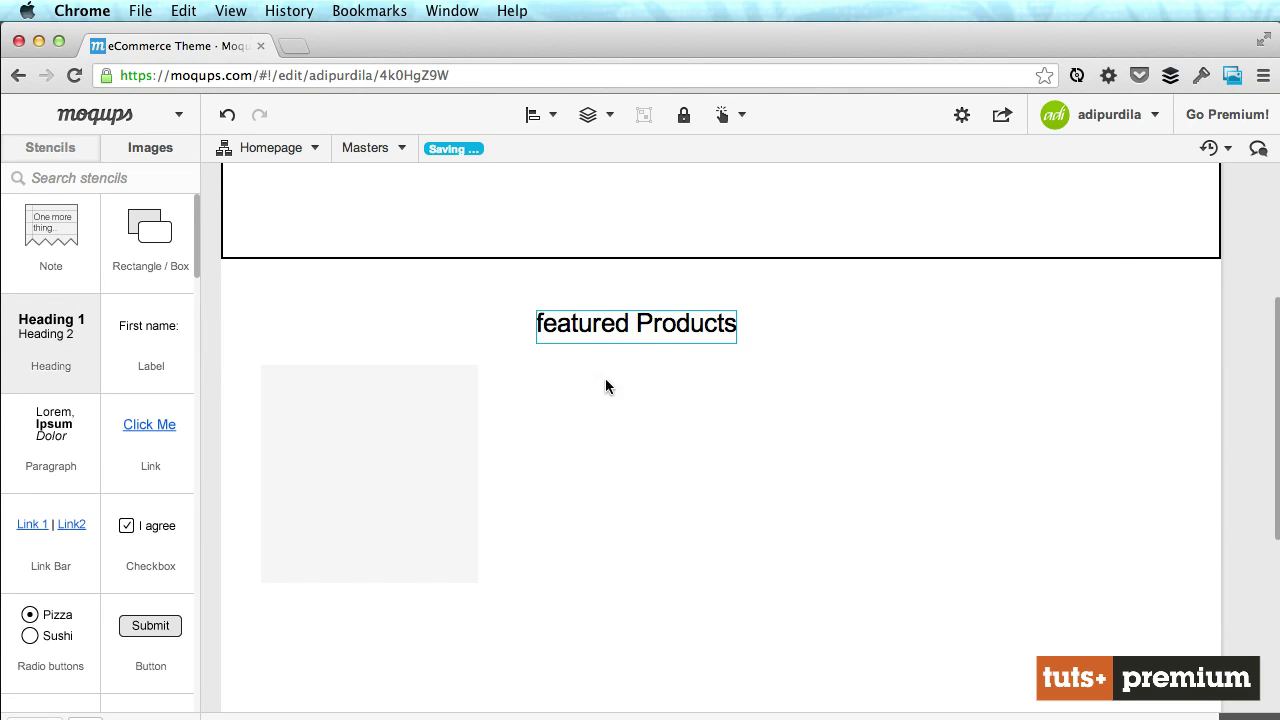
pyautogui.doubleClick(580, 323)
pyautogui.write('Featured')
pyautogui.press('Escape')
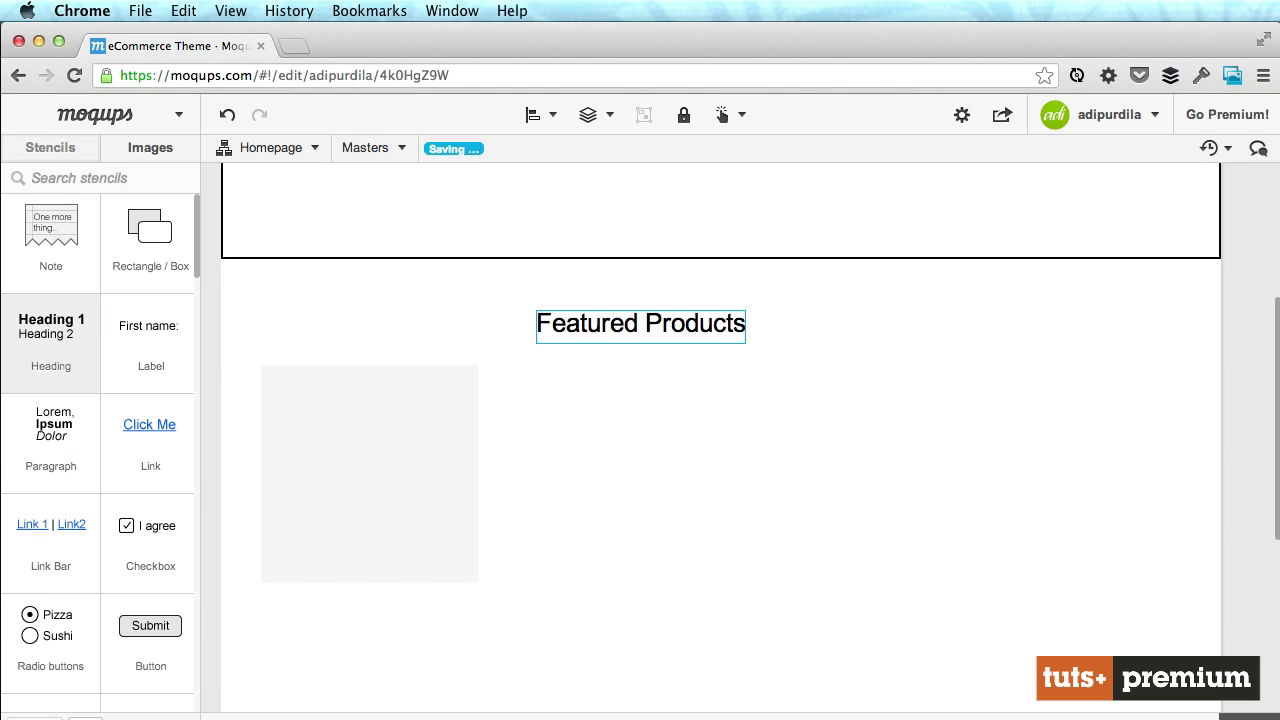
pyautogui.moveTo(715, 334); pyautogui.dragTo(415, 302)
# - Move the gray square up to about left 38, top 459 and resize it to about 261 wide and 218 high
pyautogui.moveTo(408, 437); pyautogui.dragTo(408, 414)
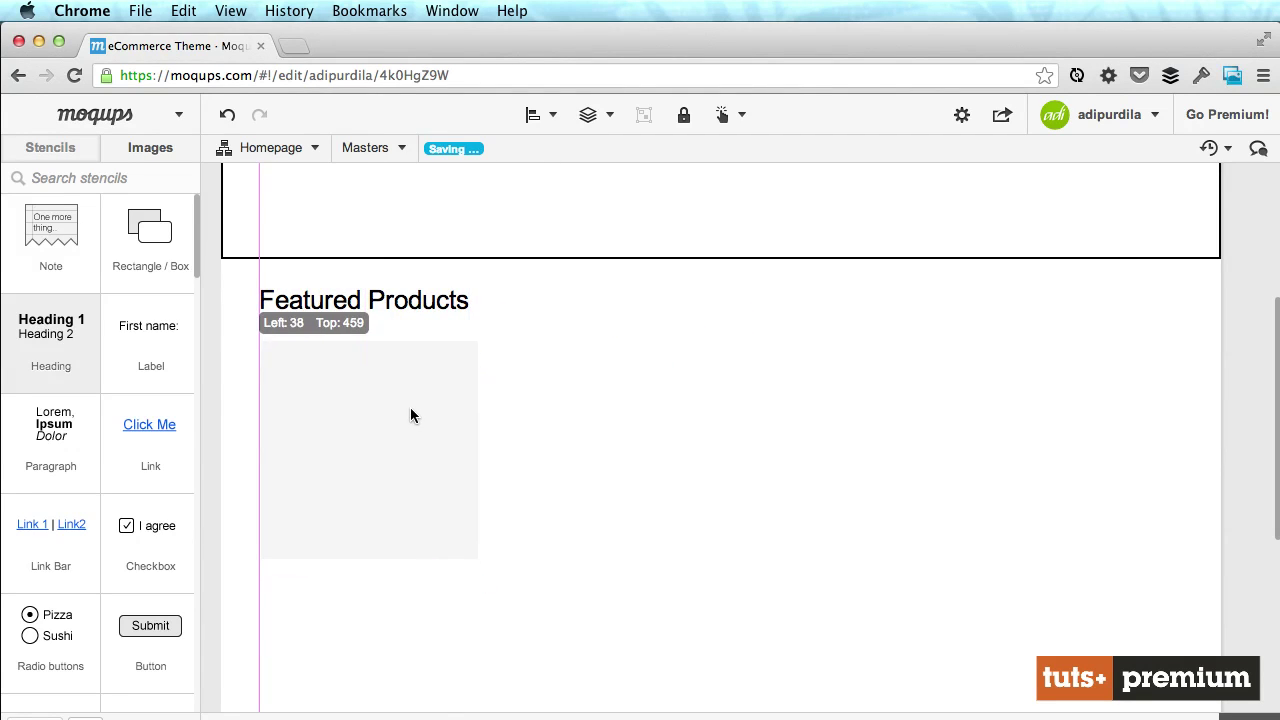
pyautogui.moveTo(480, 560); pyautogui.dragTo(523, 557)
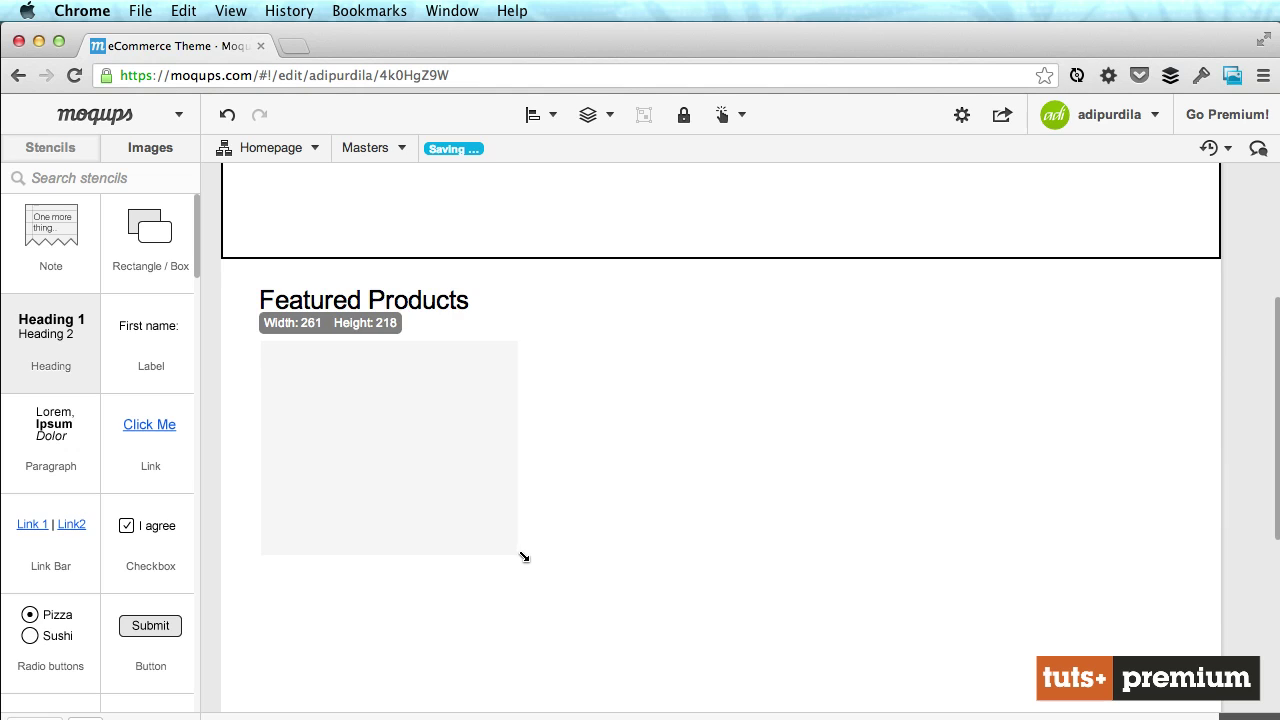
pyautogui.click(655, 563)
# - Add a label reading "product" and center it in the gray rectangle, at about left 145, top 559
pyautogui.click(400, 428)
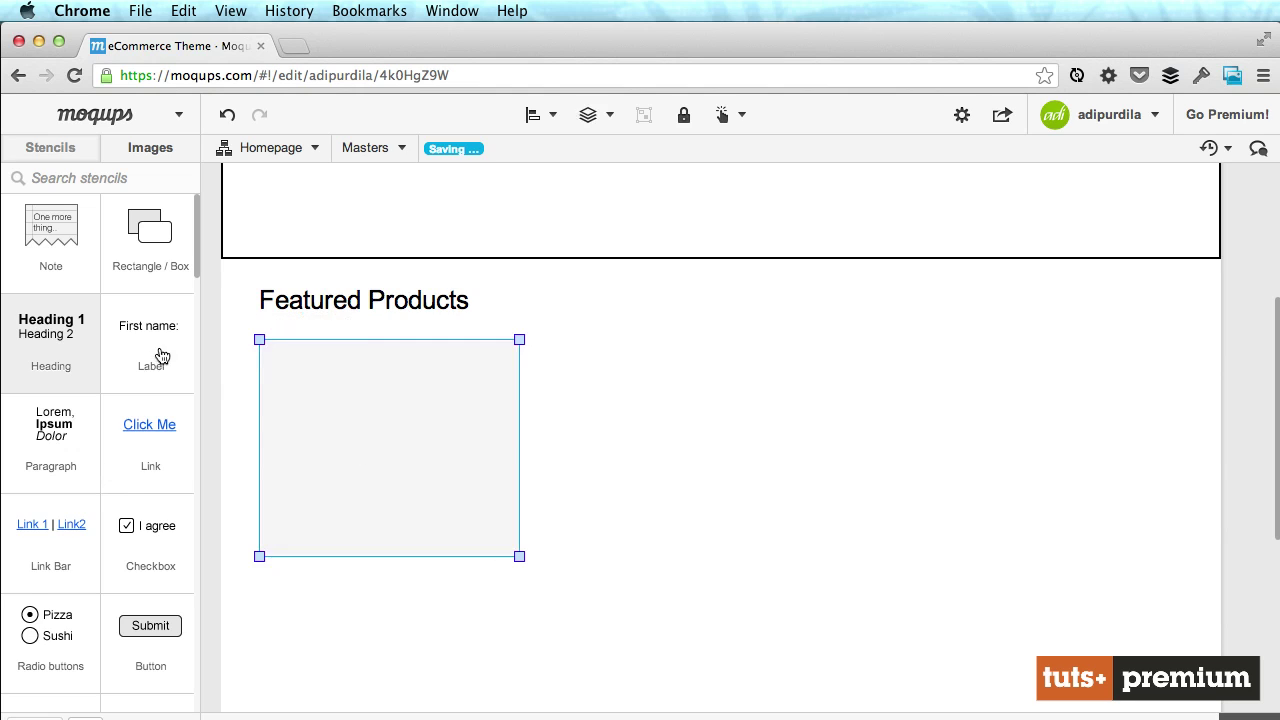
pyautogui.moveTo(157, 357); pyautogui.dragTo(426, 446)
pyautogui.doubleClick(426, 446)
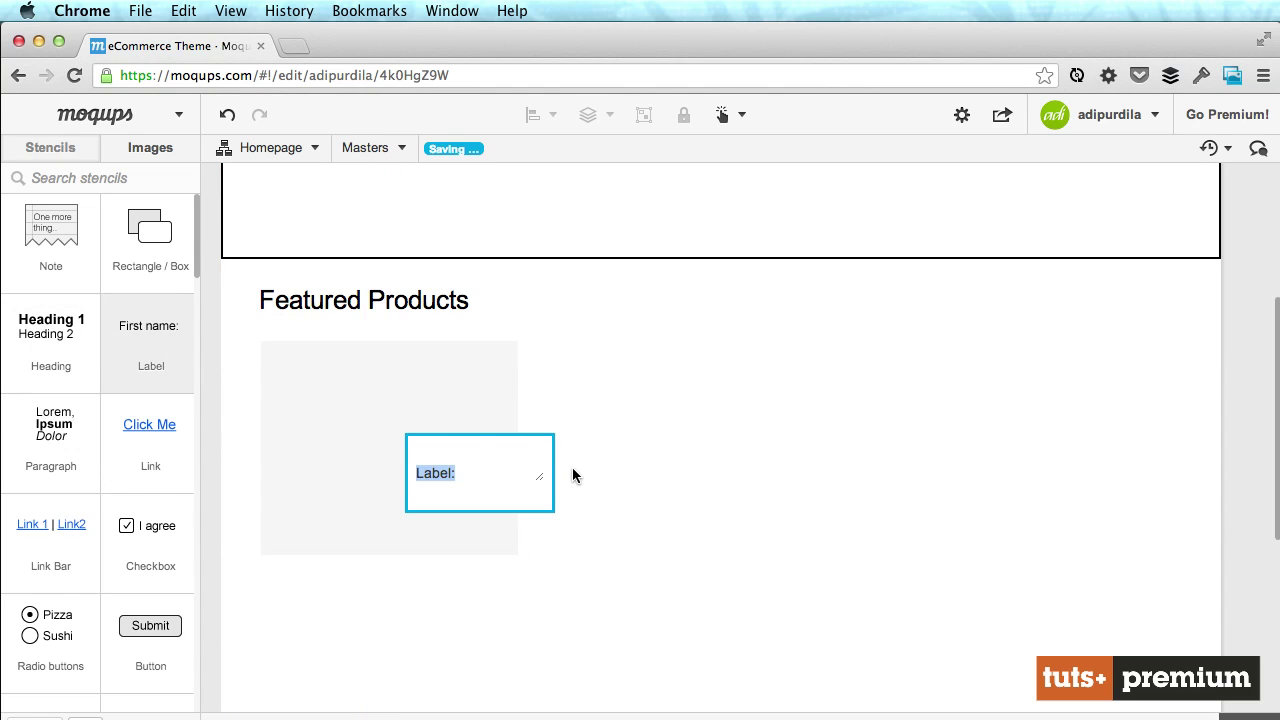
pyautogui.write('product')
pyautogui.press('Escape')
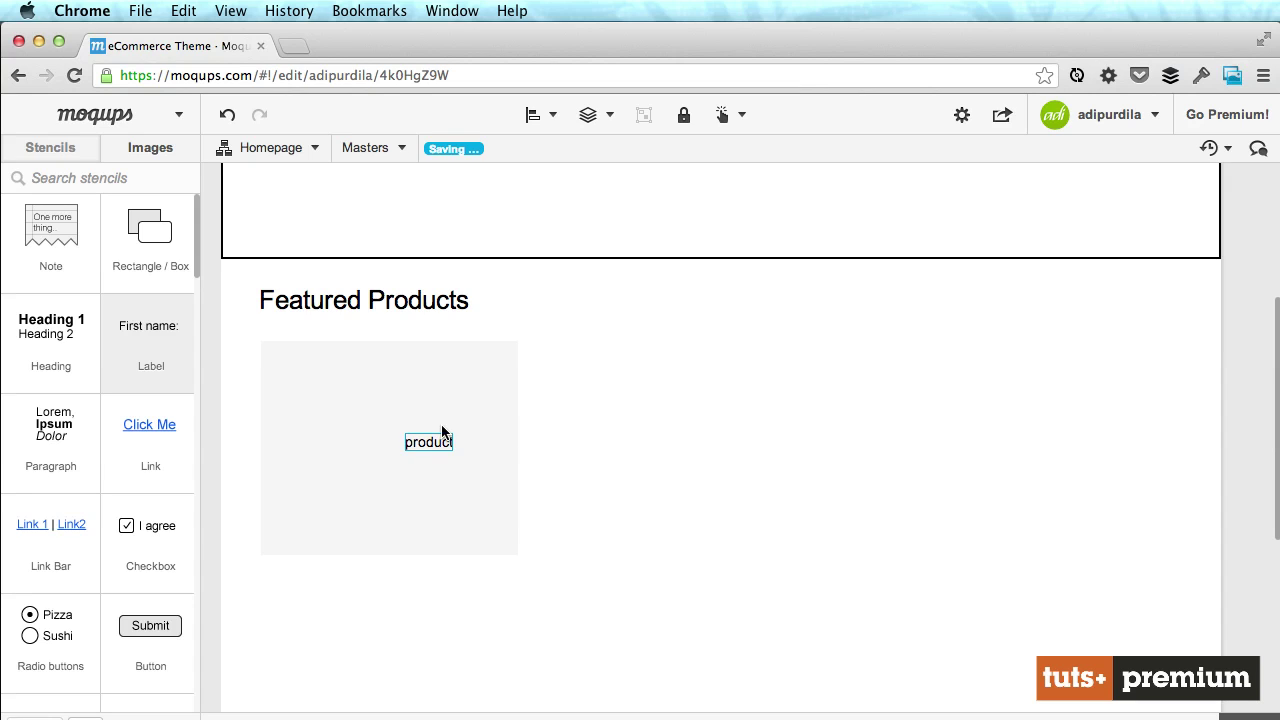
pyautogui.moveTo(436, 443); pyautogui.dragTo(396, 450)
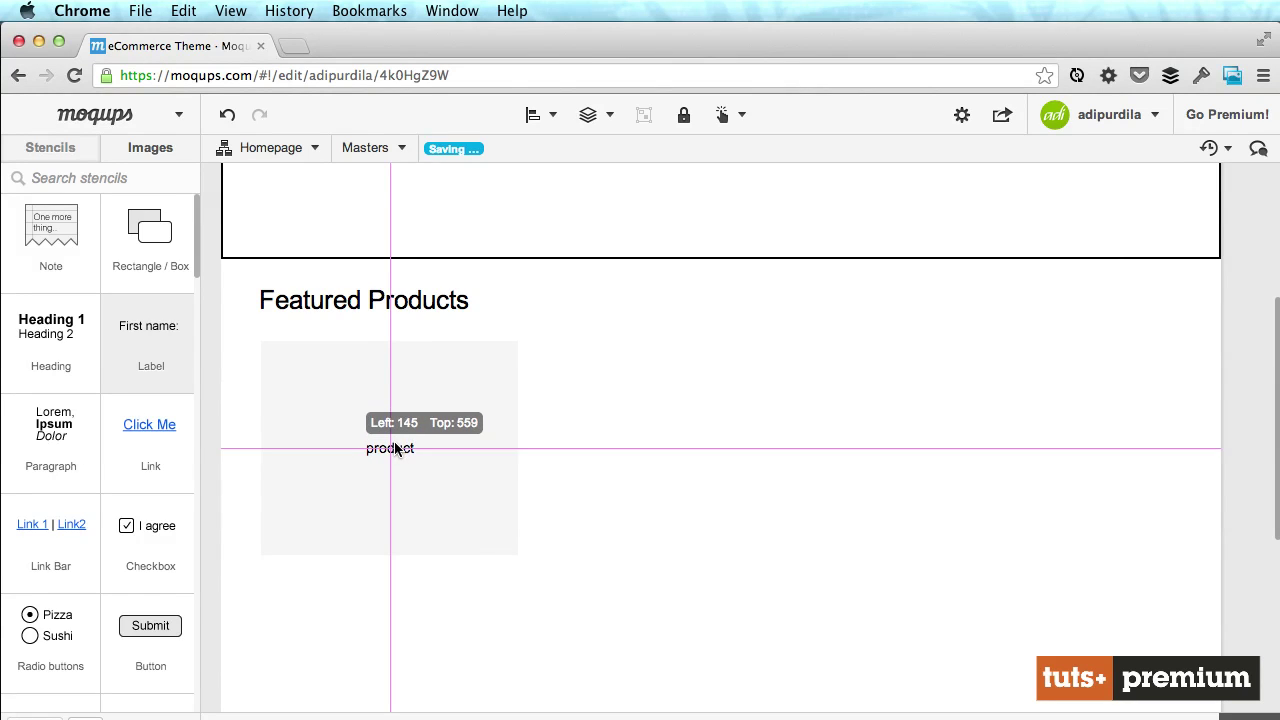
pyautogui.click(586, 466)
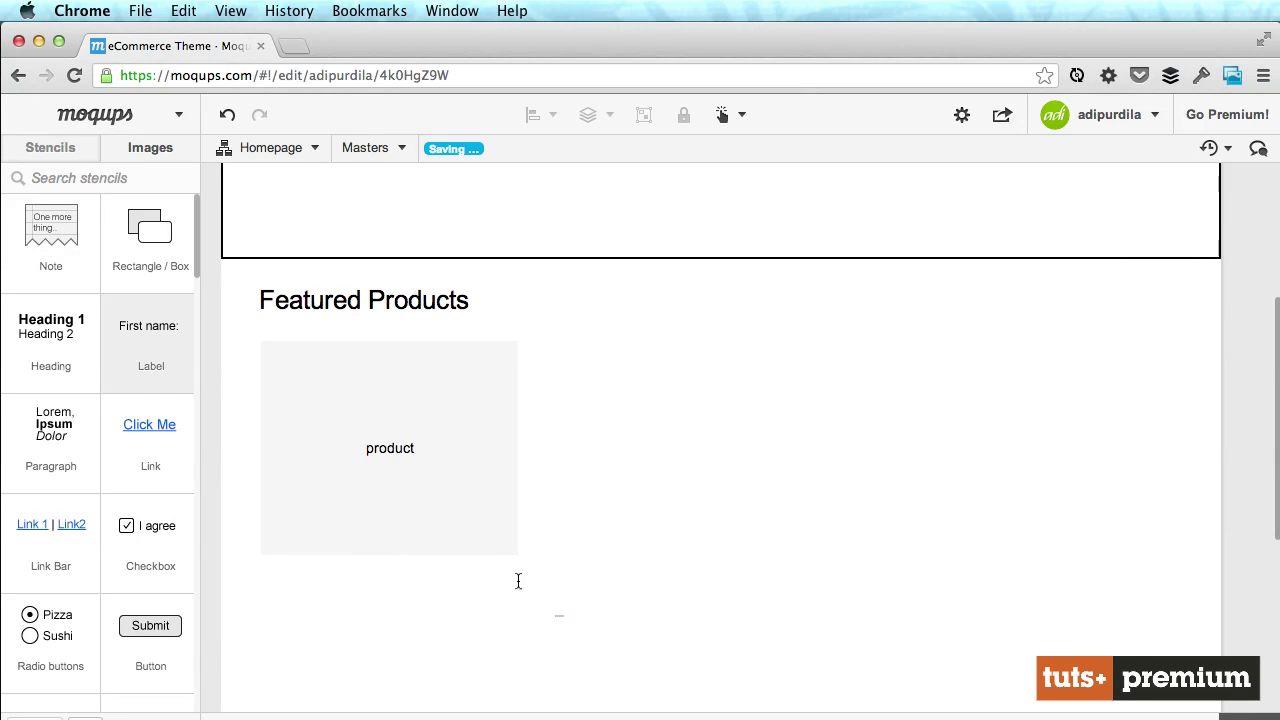
# - Duplicate the gray product box with its label and place the copy beside the original, level with it in mid-page
pyautogui.moveTo(562, 616); pyautogui.dragTo(300, 389)
pyautogui.moveTo(553, 326); pyautogui.dragTo(318, 586)
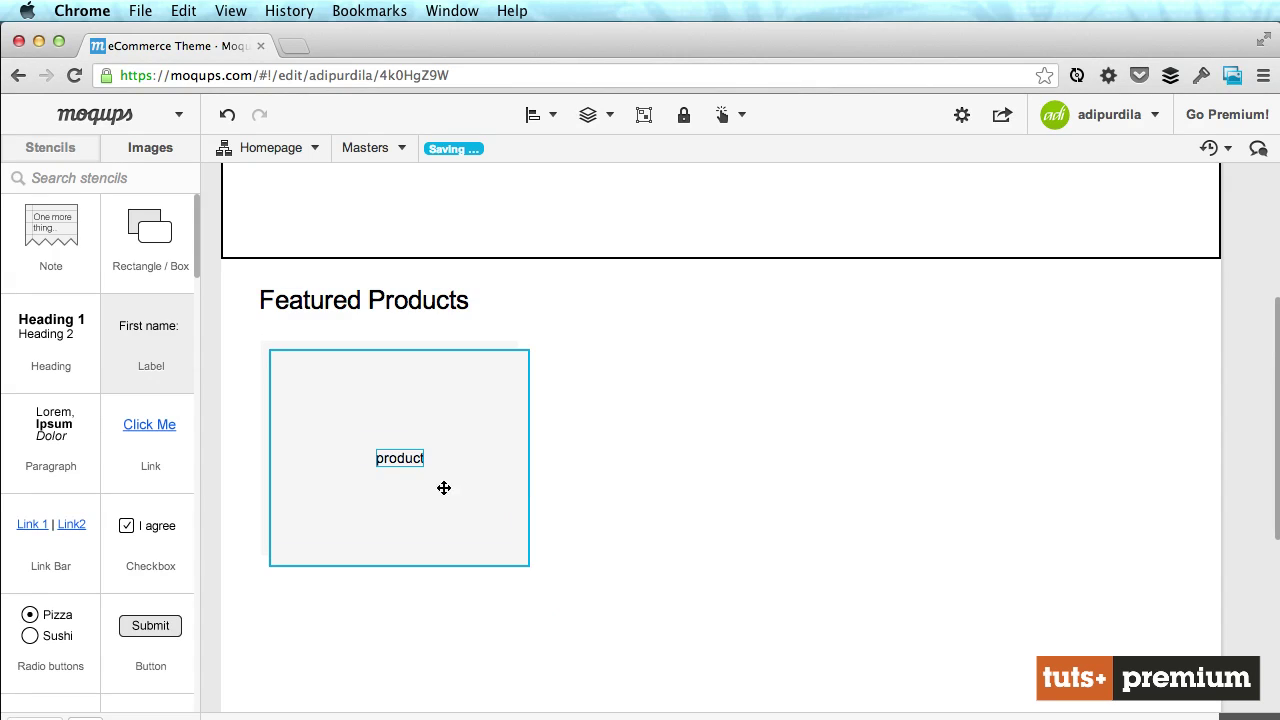
pyautogui.moveTo(443, 486); pyautogui.dragTo(763, 471)
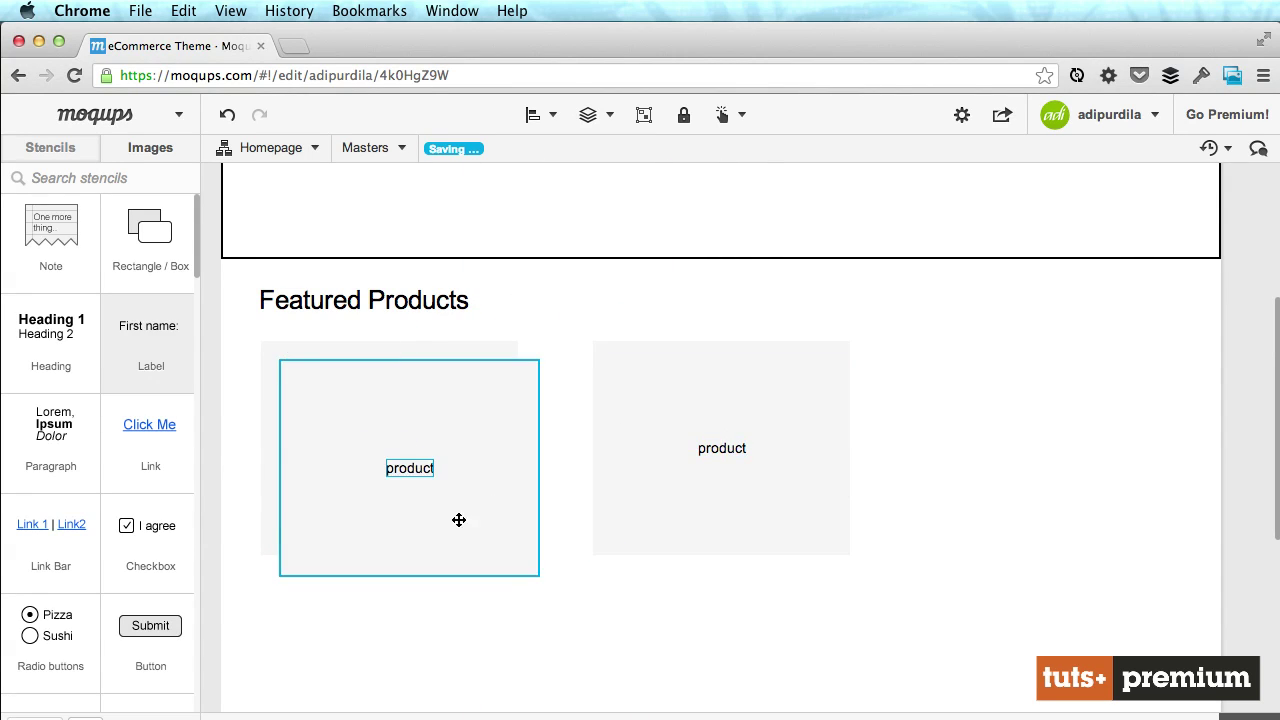
# - Place another copy of the gray product box as the third in the row, level with the other two
pyautogui.moveTo(455, 515); pyautogui.dragTo(1095, 496)
pyautogui.moveTo(1095, 496); pyautogui.dragTo(1095, 496)
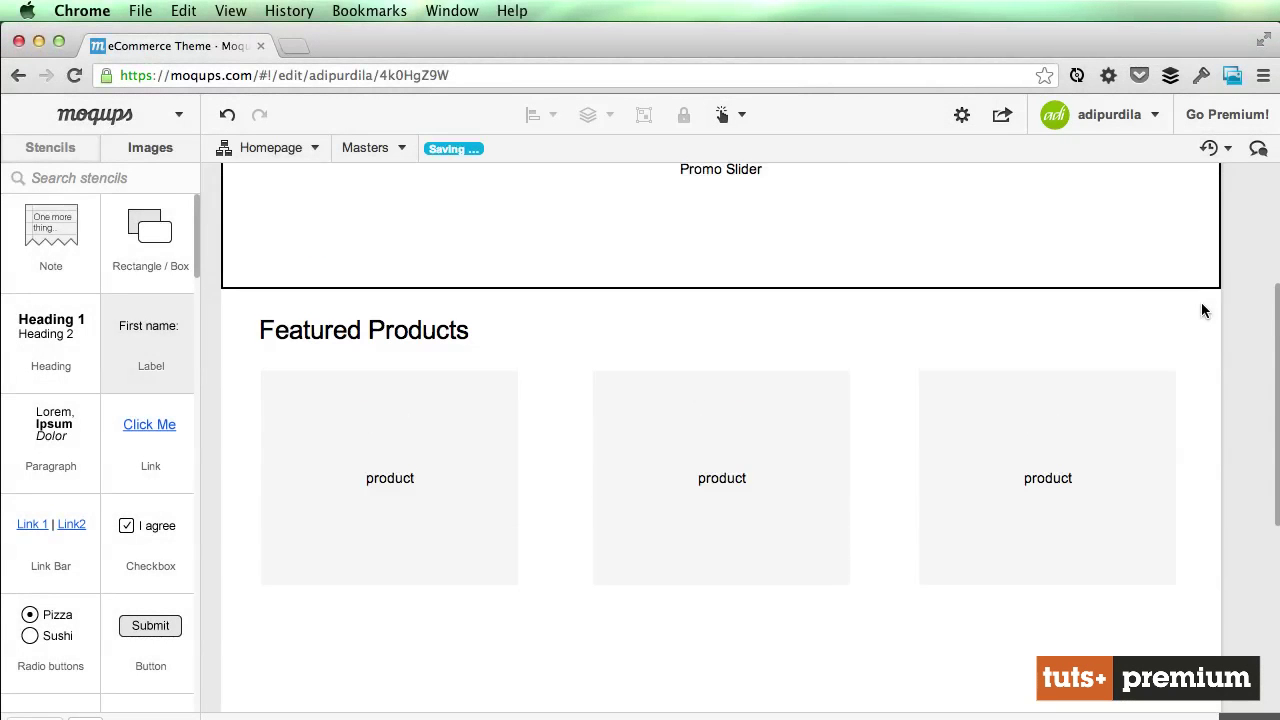
# - Add an outlined rectangle spanning the full page width below the row of product boxes
pyautogui.scroll(-3, 1201, 302)
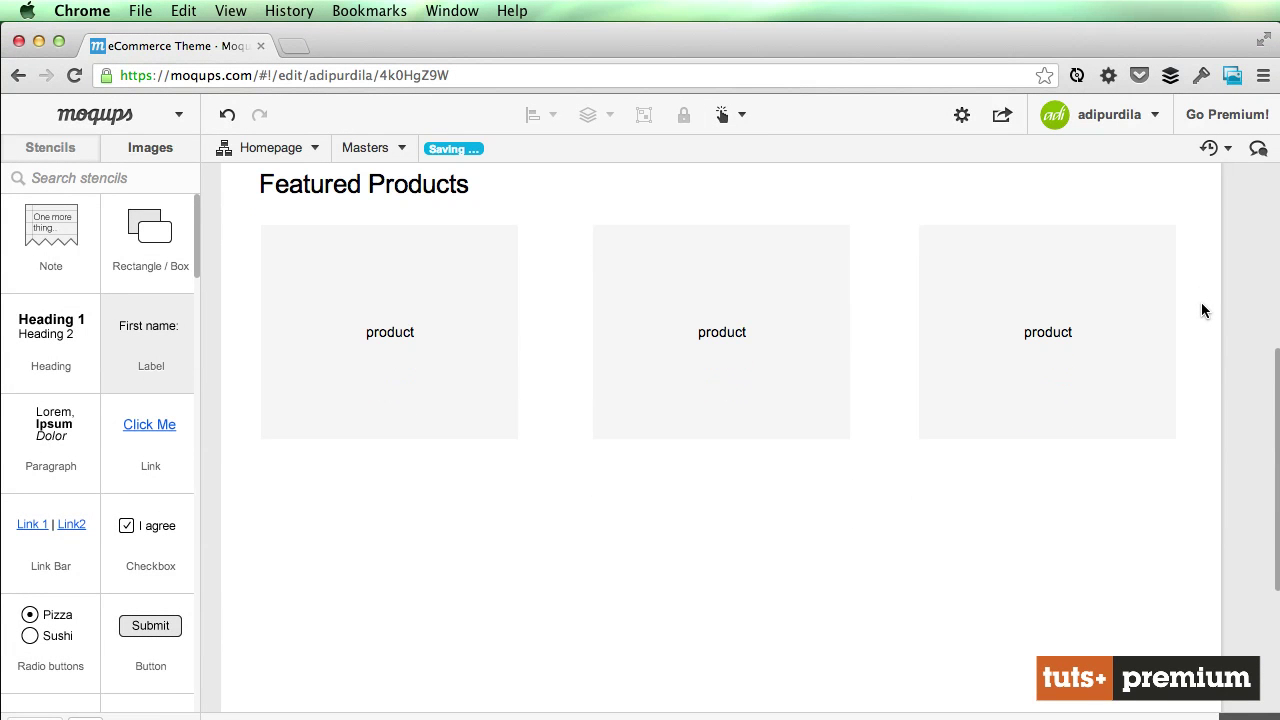
pyautogui.scroll(-5, 1202, 310)
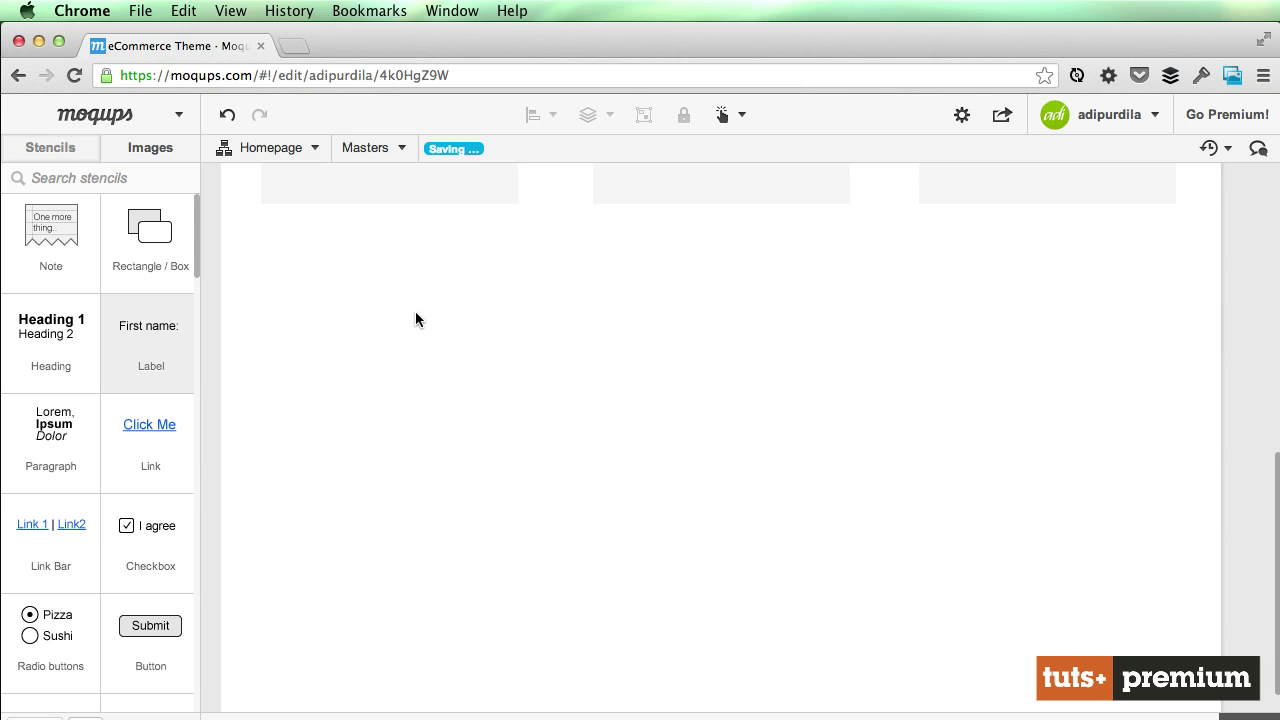
pyautogui.moveTo(225, 289); pyautogui.dragTo(1232, 394)
# - Add a heading reading "Phone & Email" and center it in the full-width rectangle below the products
pyautogui.moveTo(72, 325); pyautogui.dragTo(617, 298)
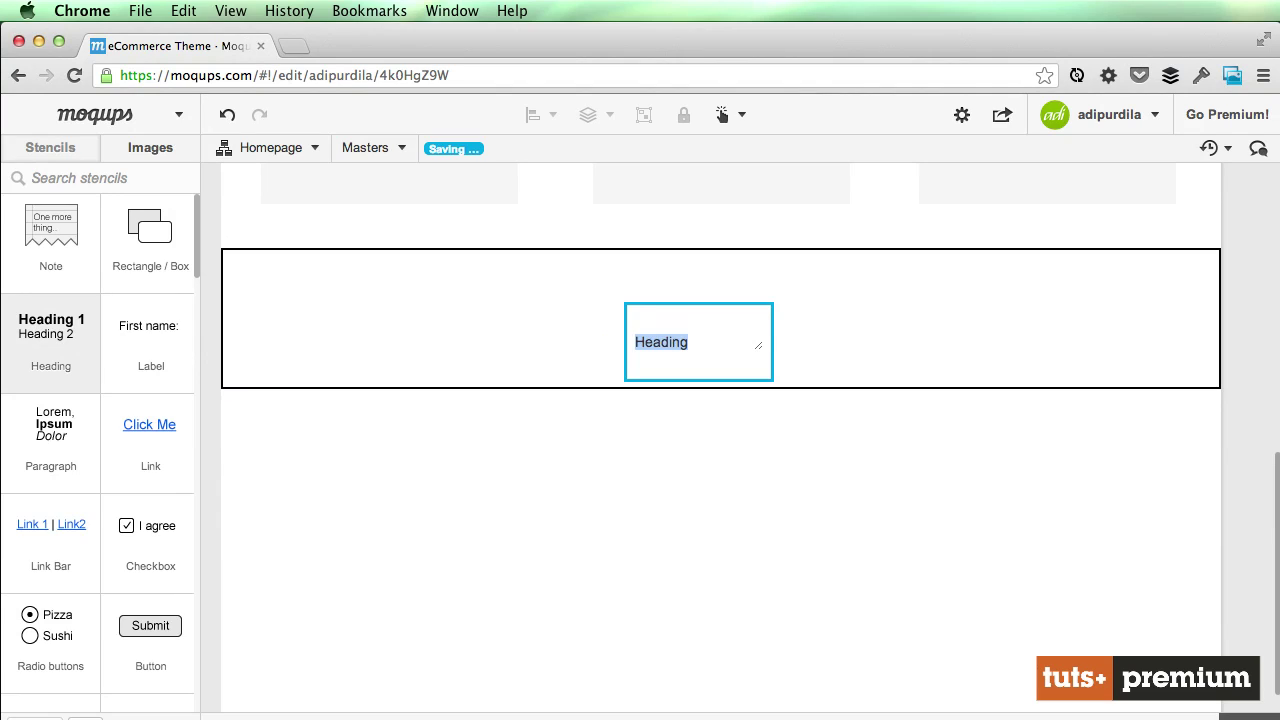
pyautogui.write('Phone & E')
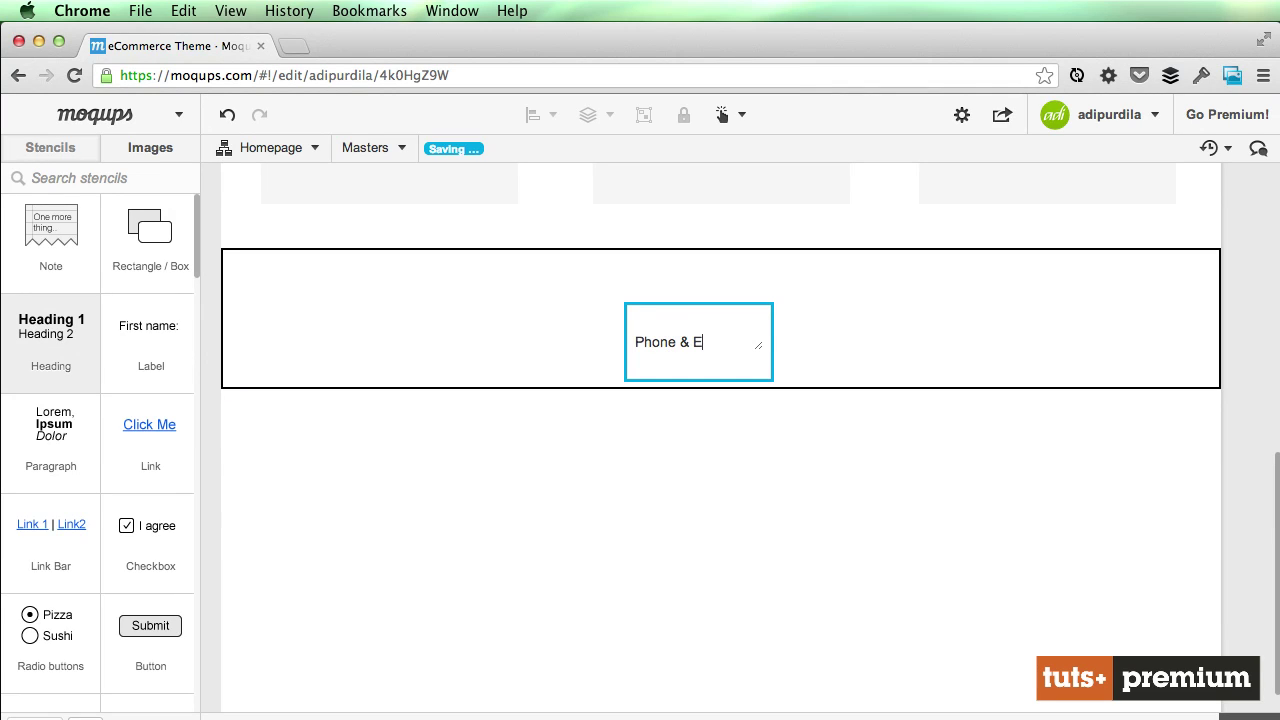
pyautogui.write('mail')
pyautogui.press('Escape')
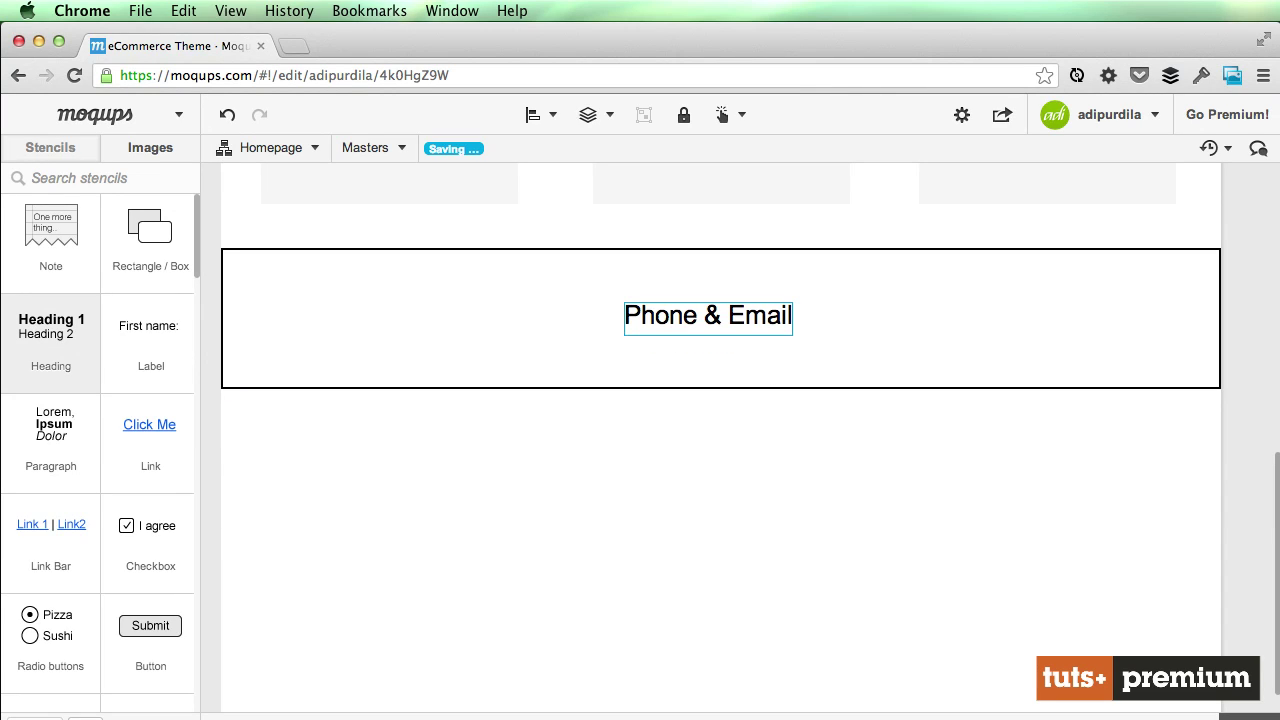
pyautogui.moveTo(673, 314); pyautogui.dragTo(692, 317)
pyautogui.click(839, 411)
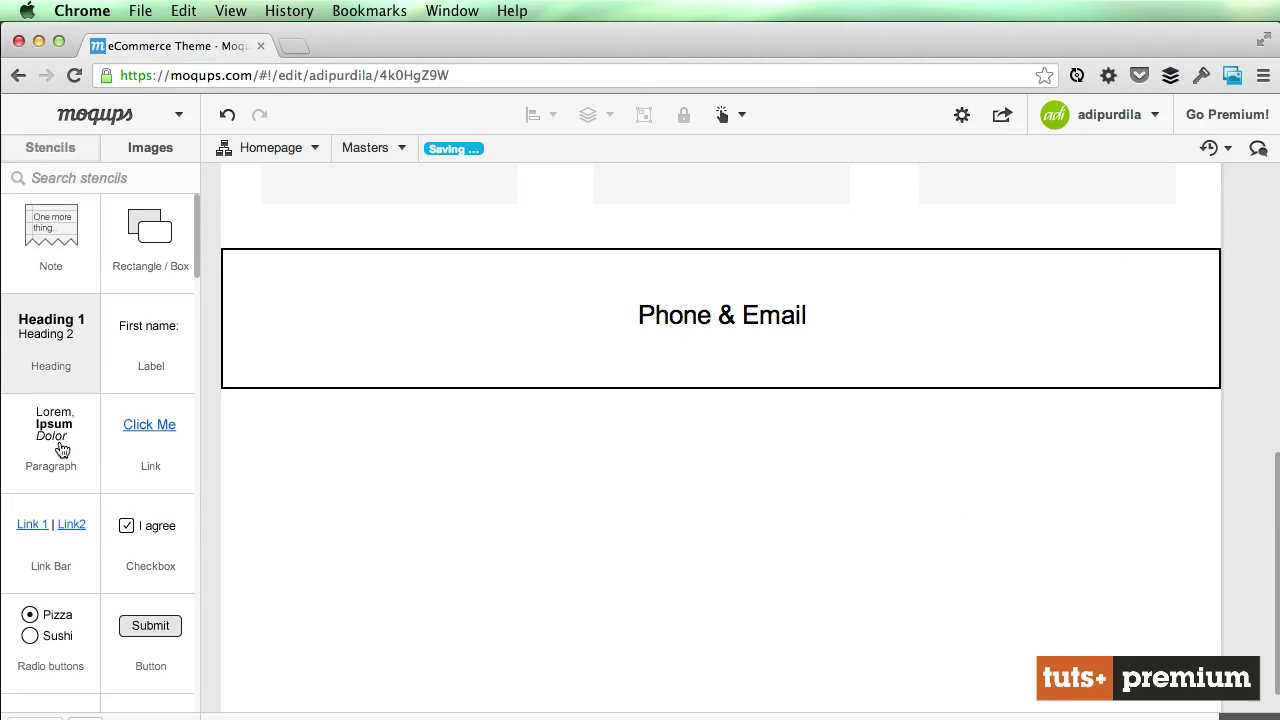
# - Add a paragraph listing Link 1, Link 2 and Link 3 on separate lines, and shrink and place it below the Phone & Email box
pyautogui.moveTo(60, 445); pyautogui.dragTo(432, 425)
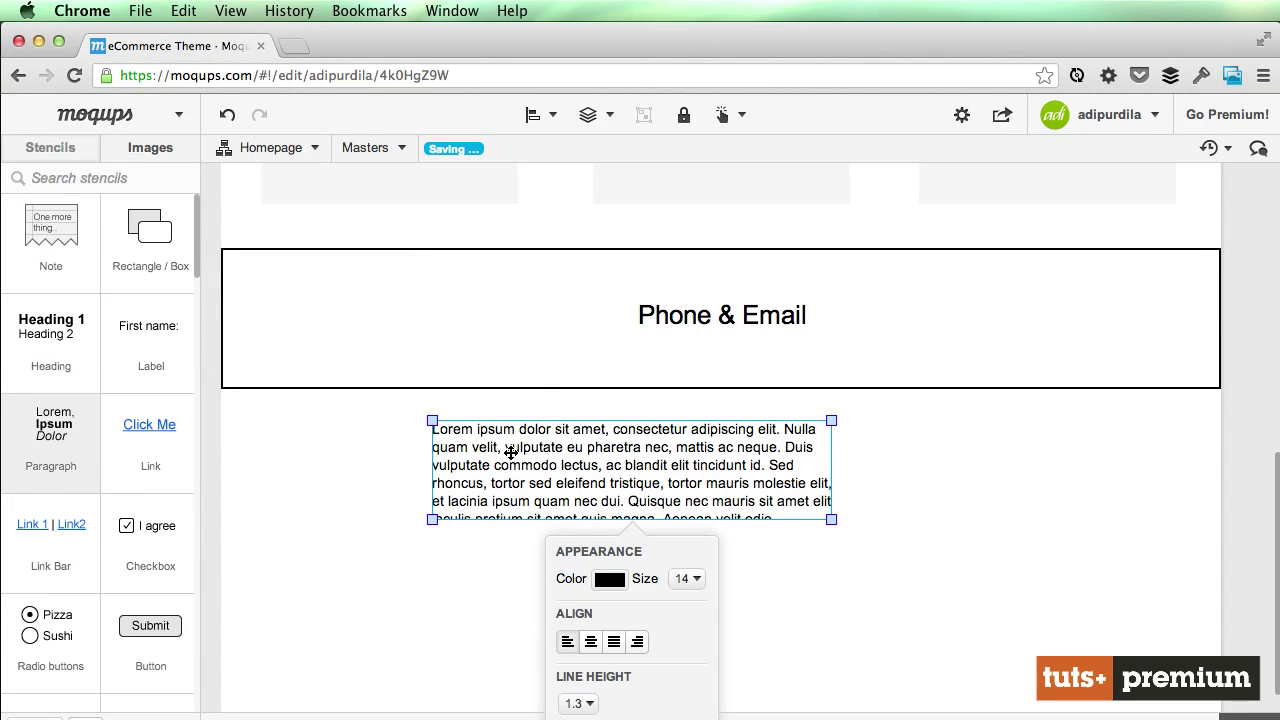
pyautogui.doubleClick(586, 503)
pyautogui.press('BackSpace')
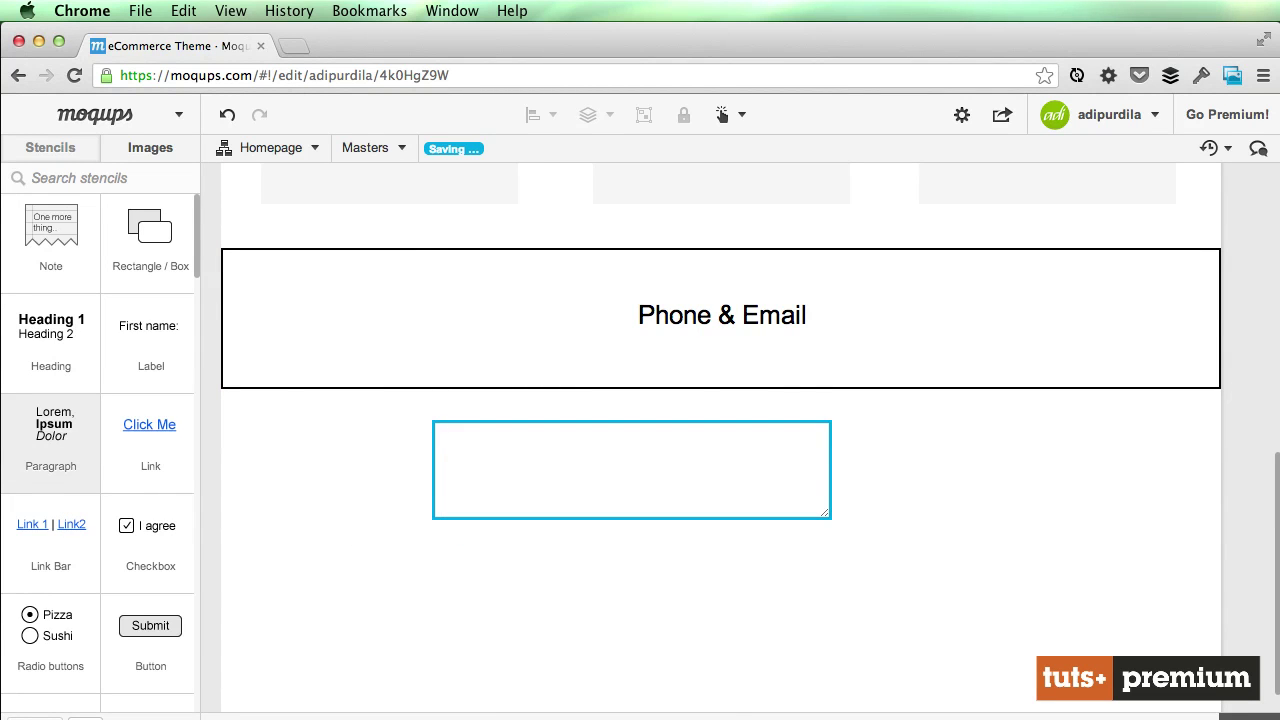
pyautogui.write('Link 1')
pyautogui.press('Return')
pyautogui.write('Link')
pyautogui.press('Escape')
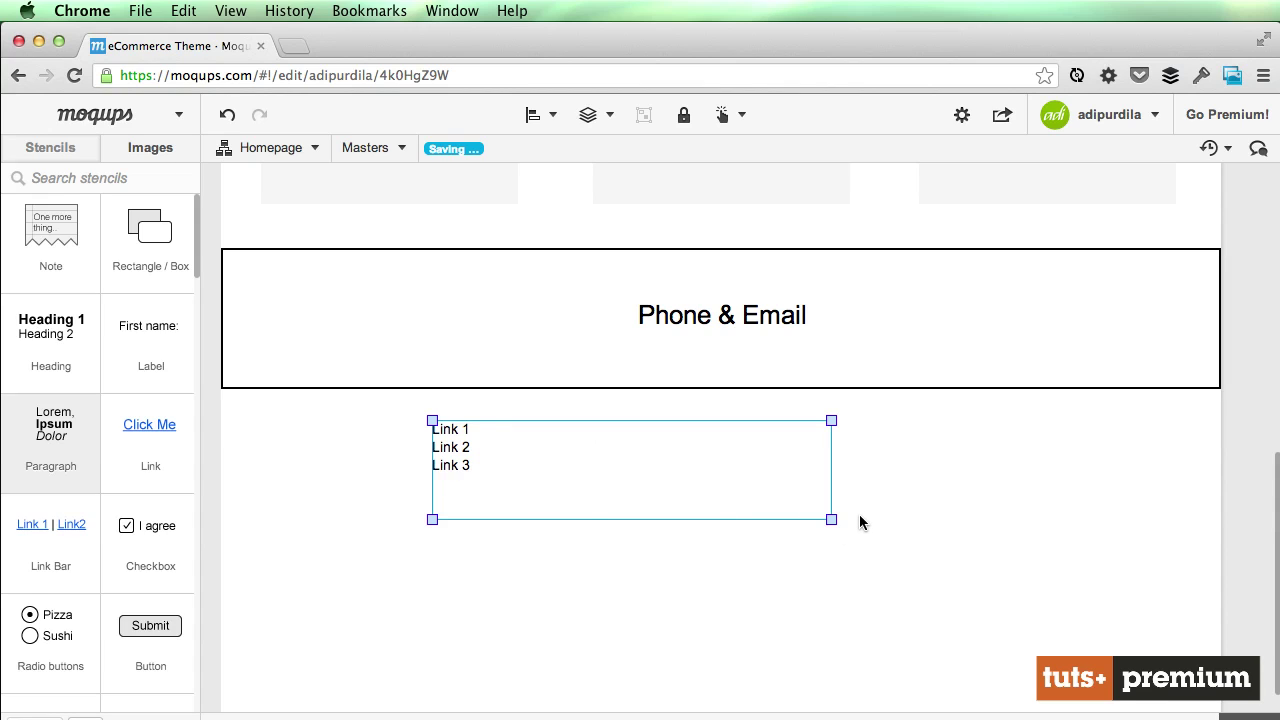
pyautogui.moveTo(831, 519); pyautogui.dragTo(611, 481)
pyautogui.moveTo(433, 478); pyautogui.dragTo(347, 543)
# - Add a size 16 heading reading "List of links" and align it above the three-link paragraph
pyautogui.moveTo(90, 320); pyautogui.dragTo(589, 460)
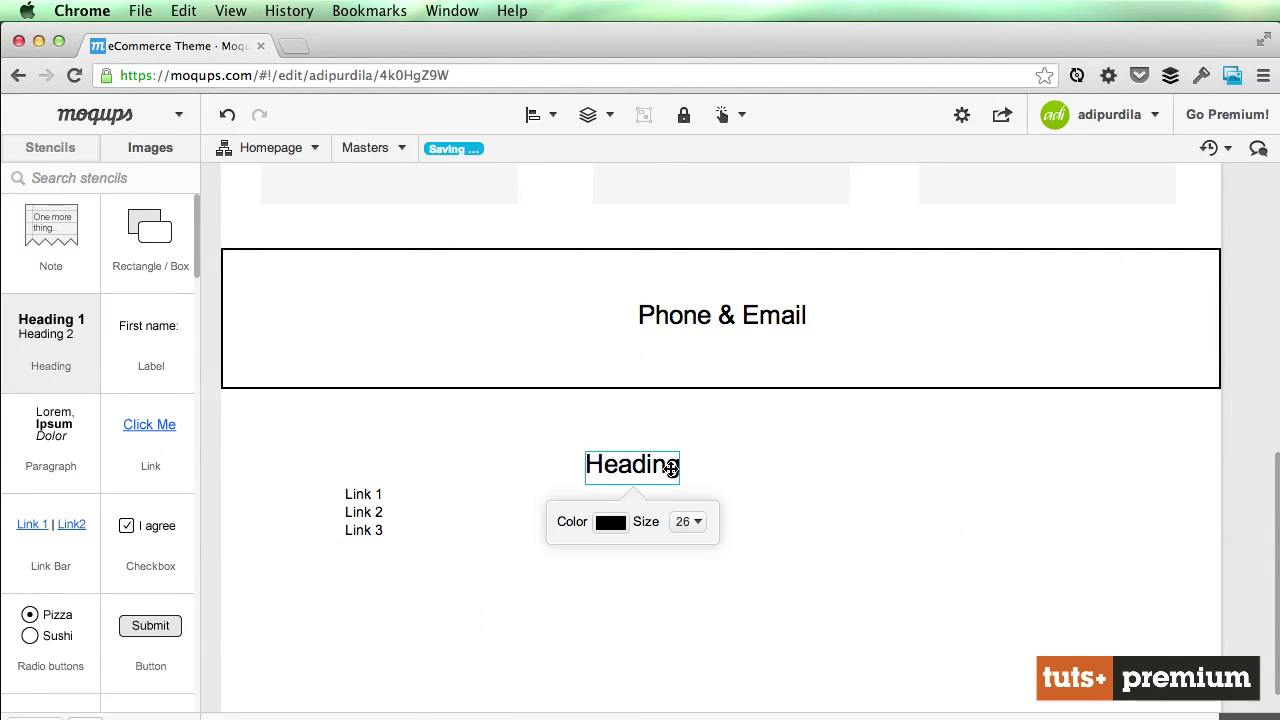
pyautogui.click(688, 521)
pyautogui.click(688, 521)
pyautogui.click(688, 521)
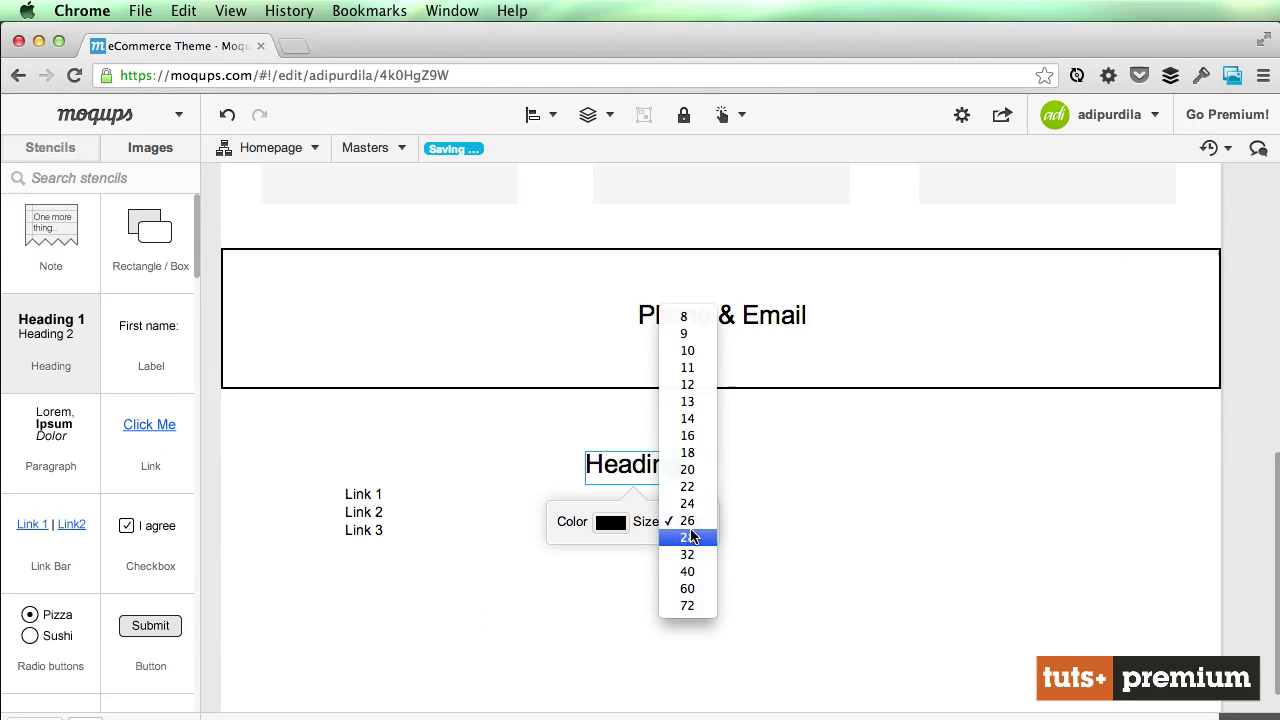
pyautogui.click(688, 435)
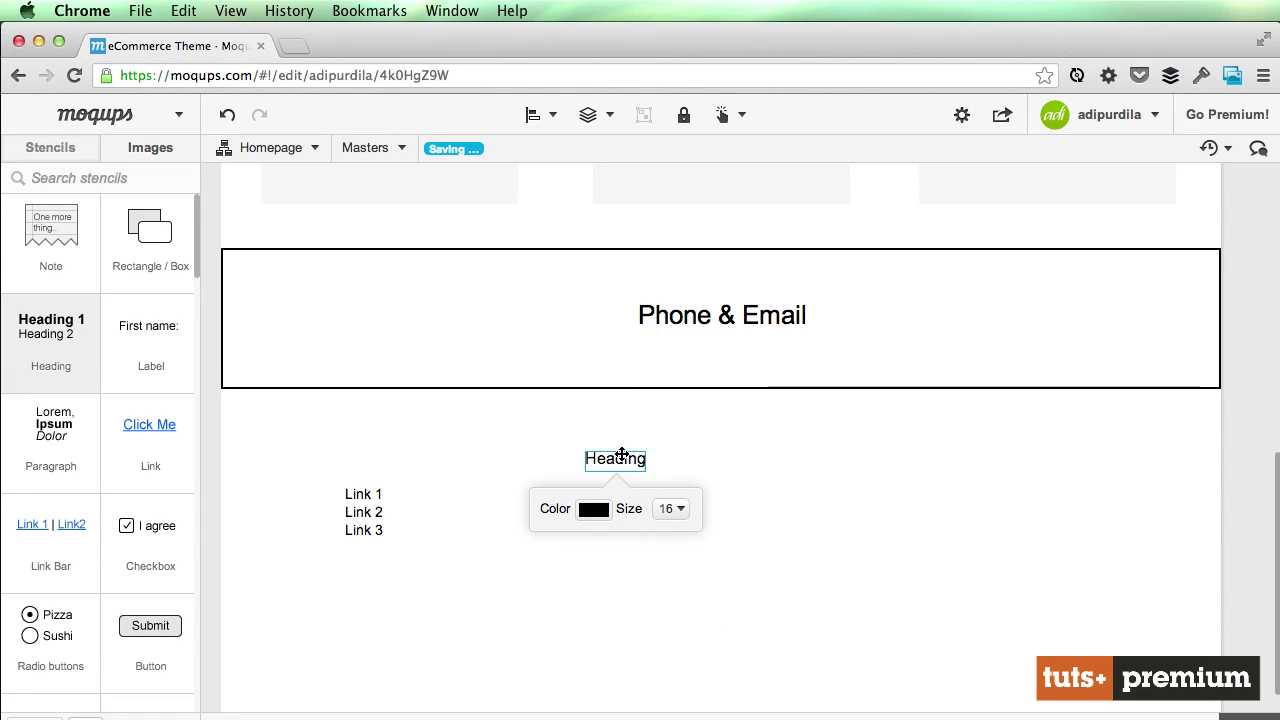
pyautogui.moveTo(622, 455); pyautogui.dragTo(380, 463)
pyautogui.doubleClick(380, 464)
pyautogui.write('List ')
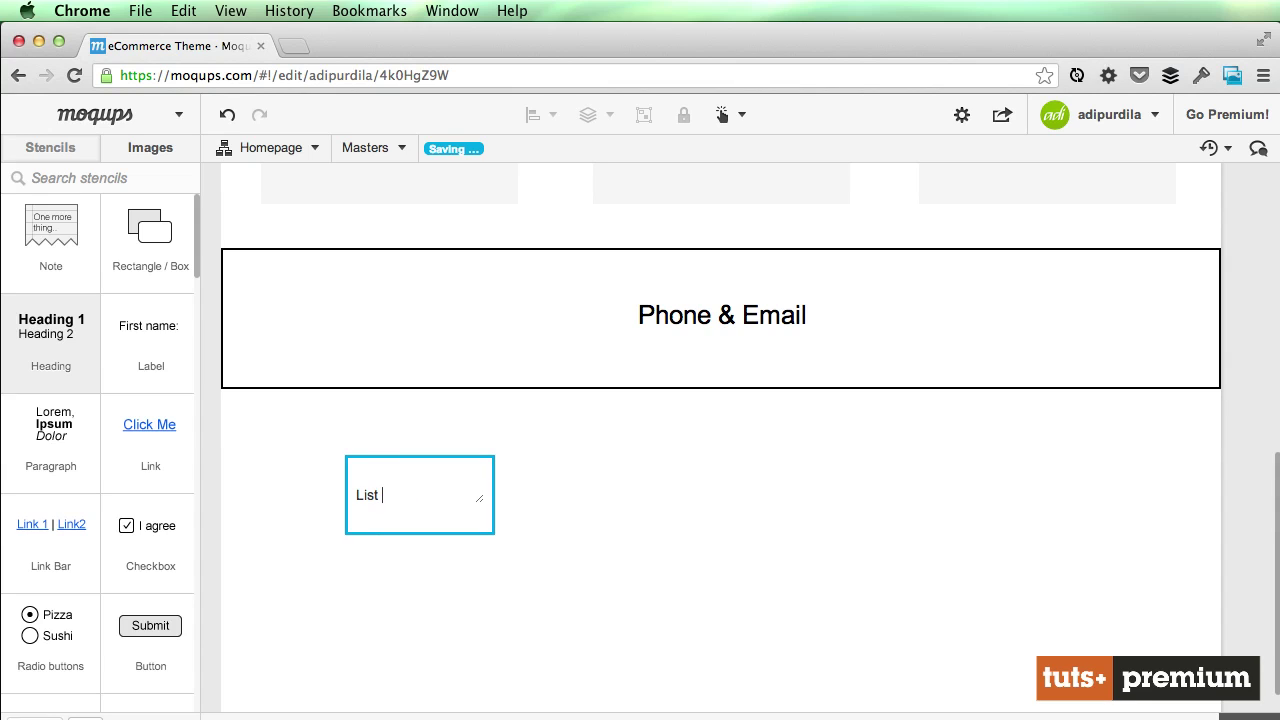
pyautogui.write('of links')
pyautogui.press('Escape')
# - Move the links column under the page's left content edge and duplicate it twice, placing the third column at about left 392, top 900
pyautogui.moveTo(437, 589); pyautogui.dragTo(503, 449)
pyautogui.press('super+d')
pyautogui.press('super+d')
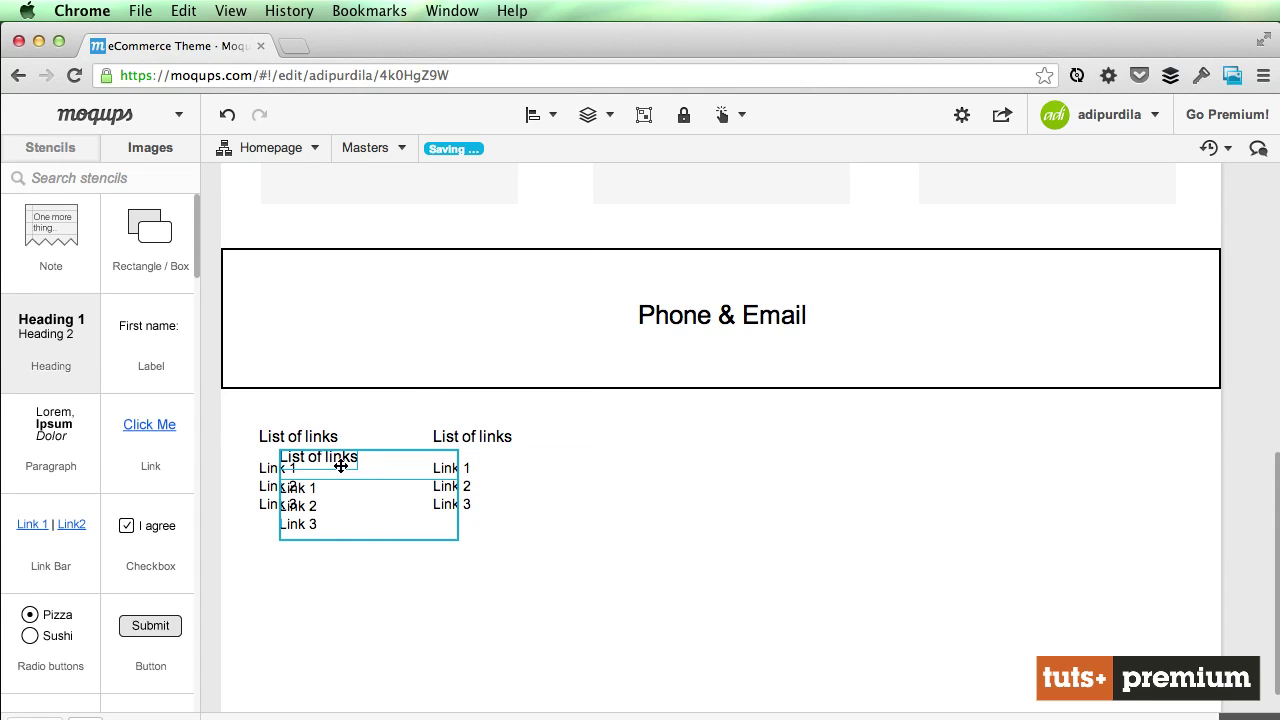
pyautogui.moveTo(337, 460); pyautogui.dragTo(663, 438)
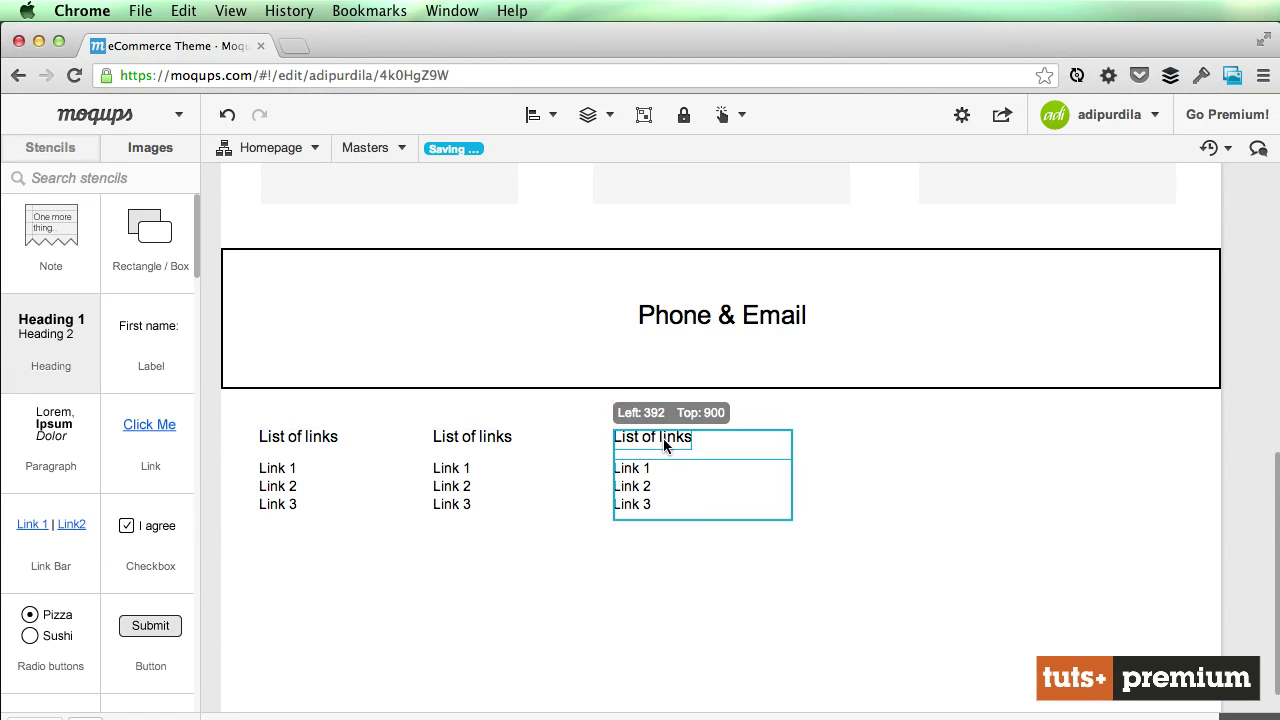
pyautogui.click(745, 601)
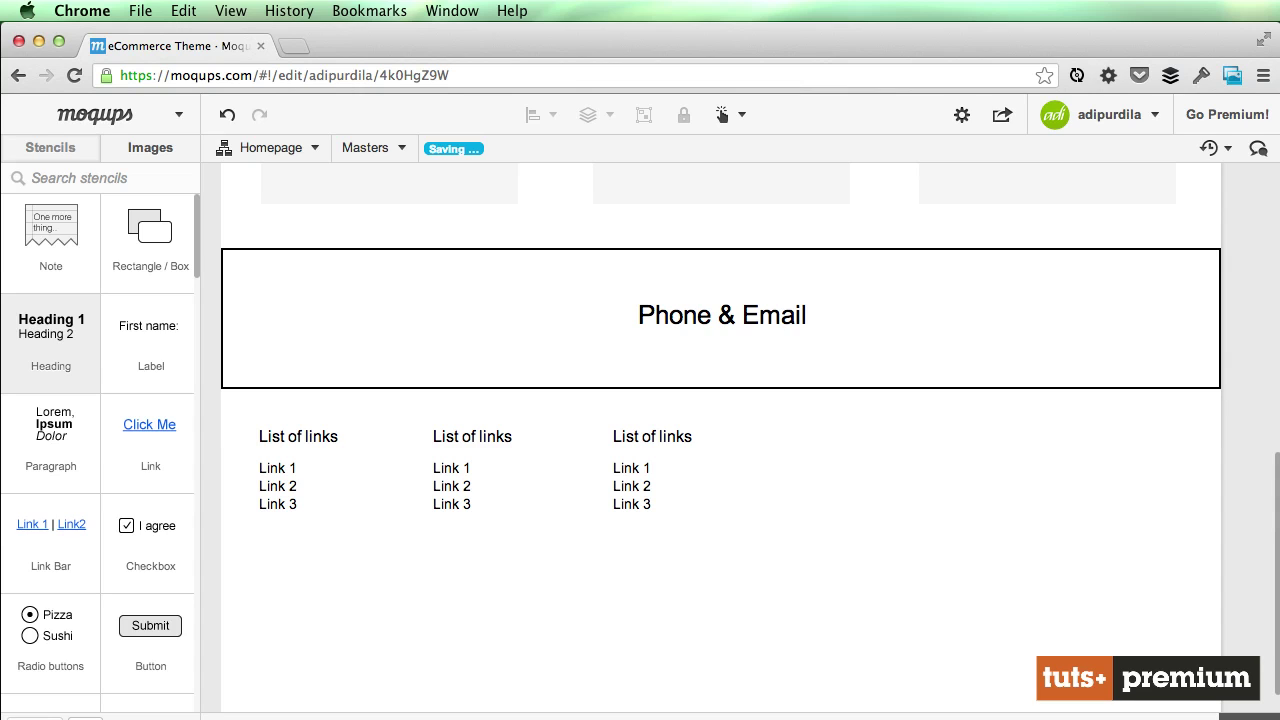
# - Duplicate a links column as a fourth one in the row and change its heading to "Newsletter Signup"
pyautogui.moveTo(688, 553); pyautogui.dragTo(590, 425)
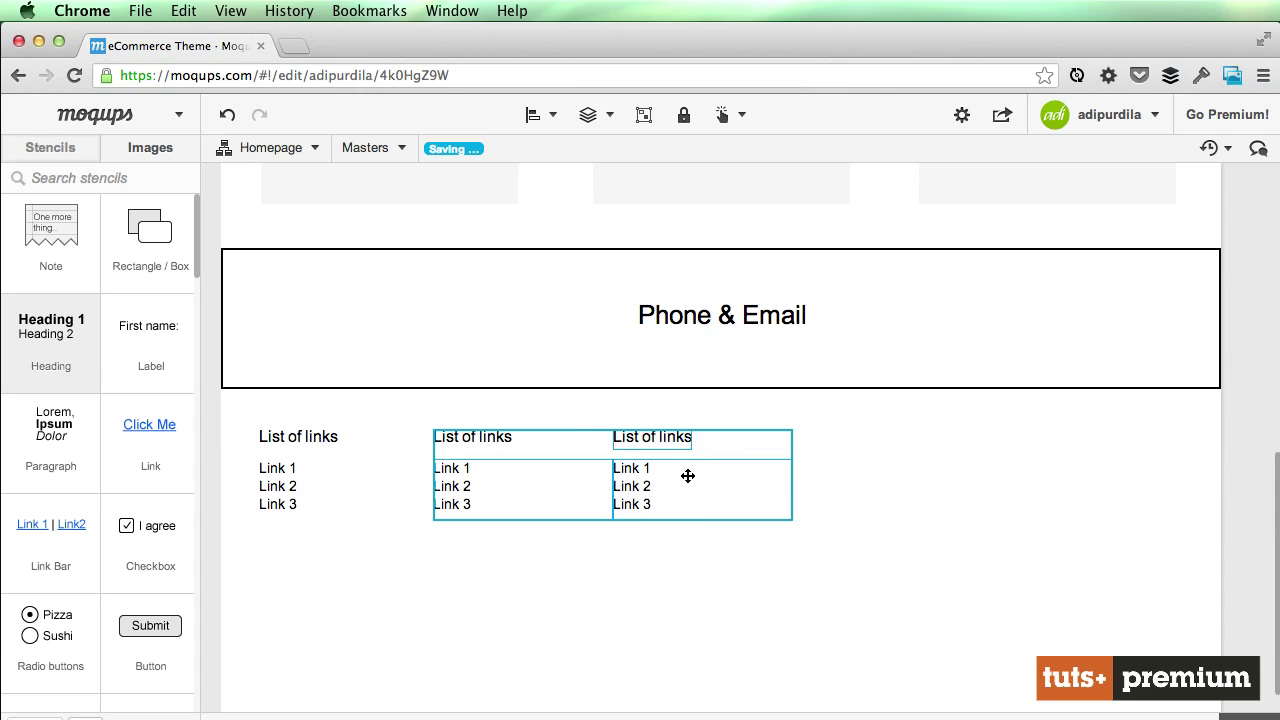
pyautogui.moveTo(709, 543); pyautogui.dragTo(844, 449)
pyautogui.click(806, 486)
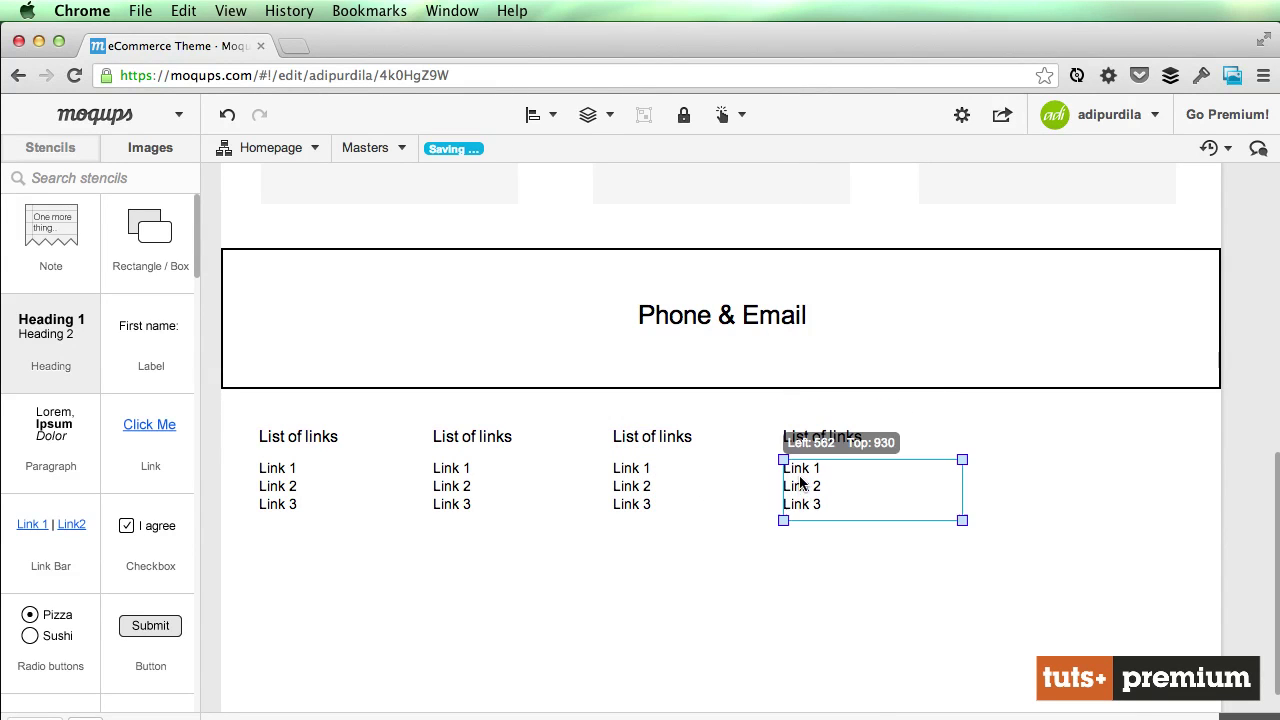
pyautogui.doubleClick(836, 436)
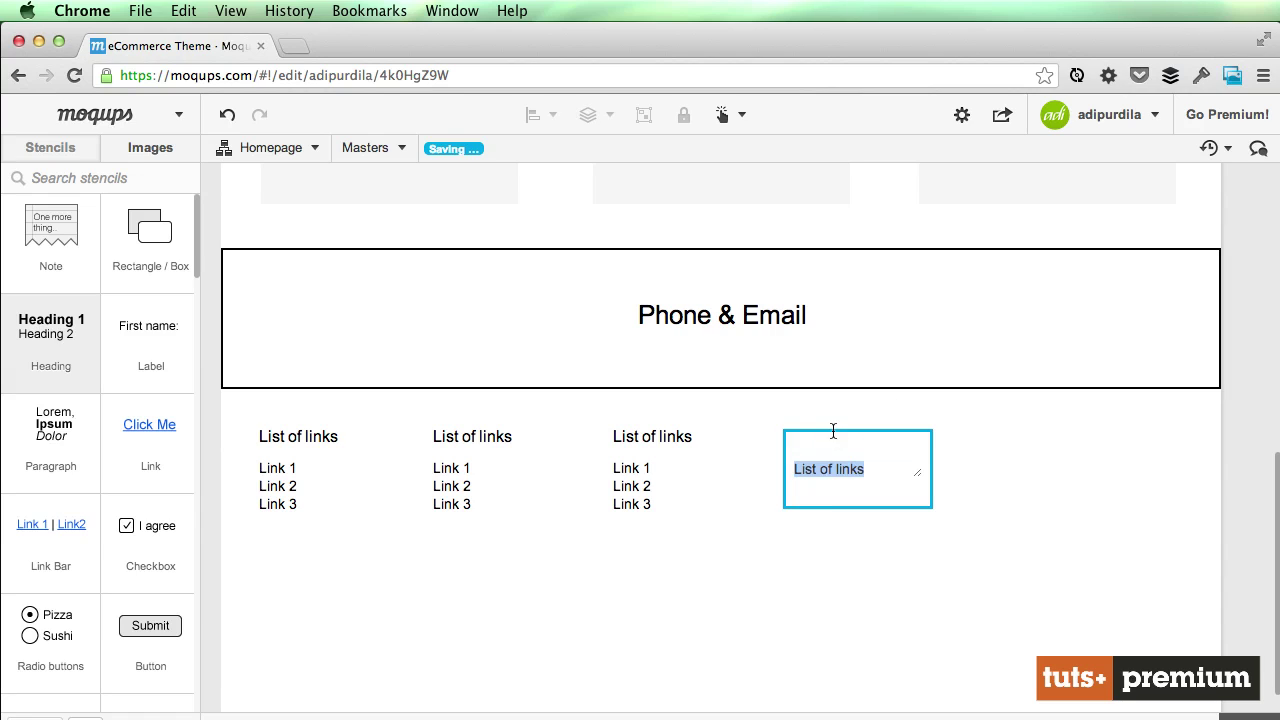
pyautogui.write('Newsletter Signup')
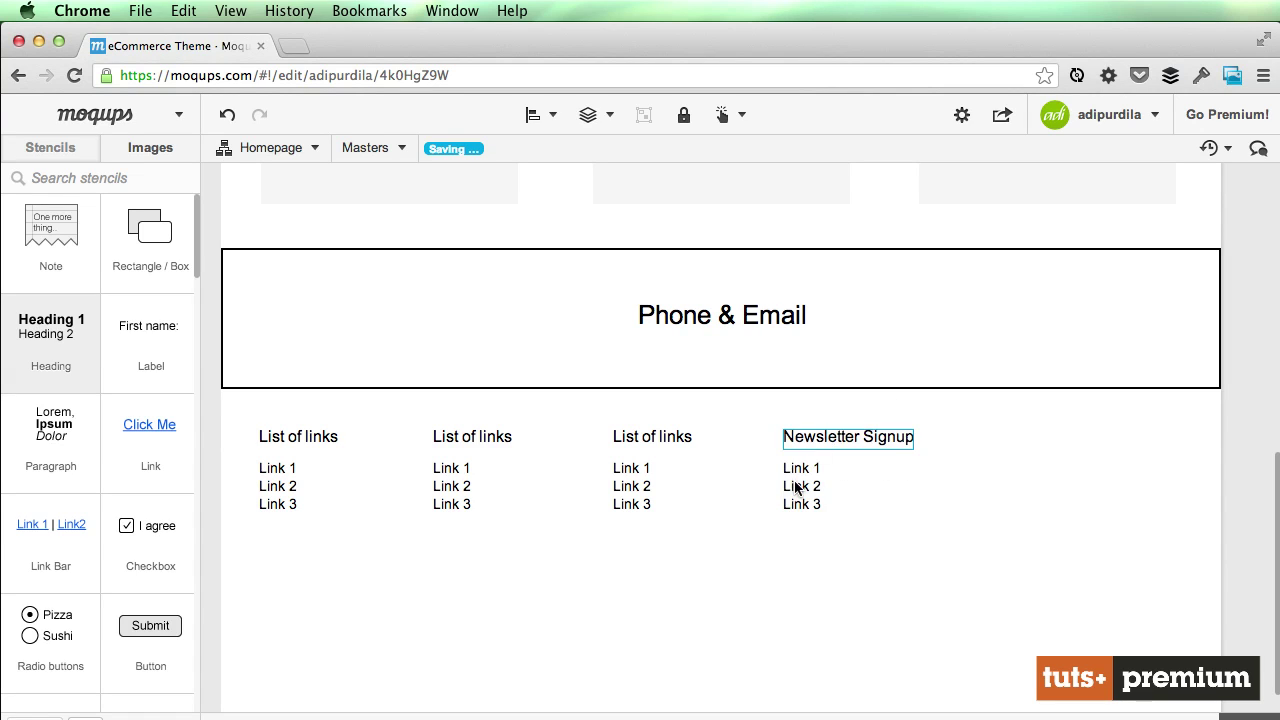
# - Replace the fourth column's links with "This is the newsletter signup section." and widen the text frame to the products' right edge
pyautogui.doubleClick(797, 488)
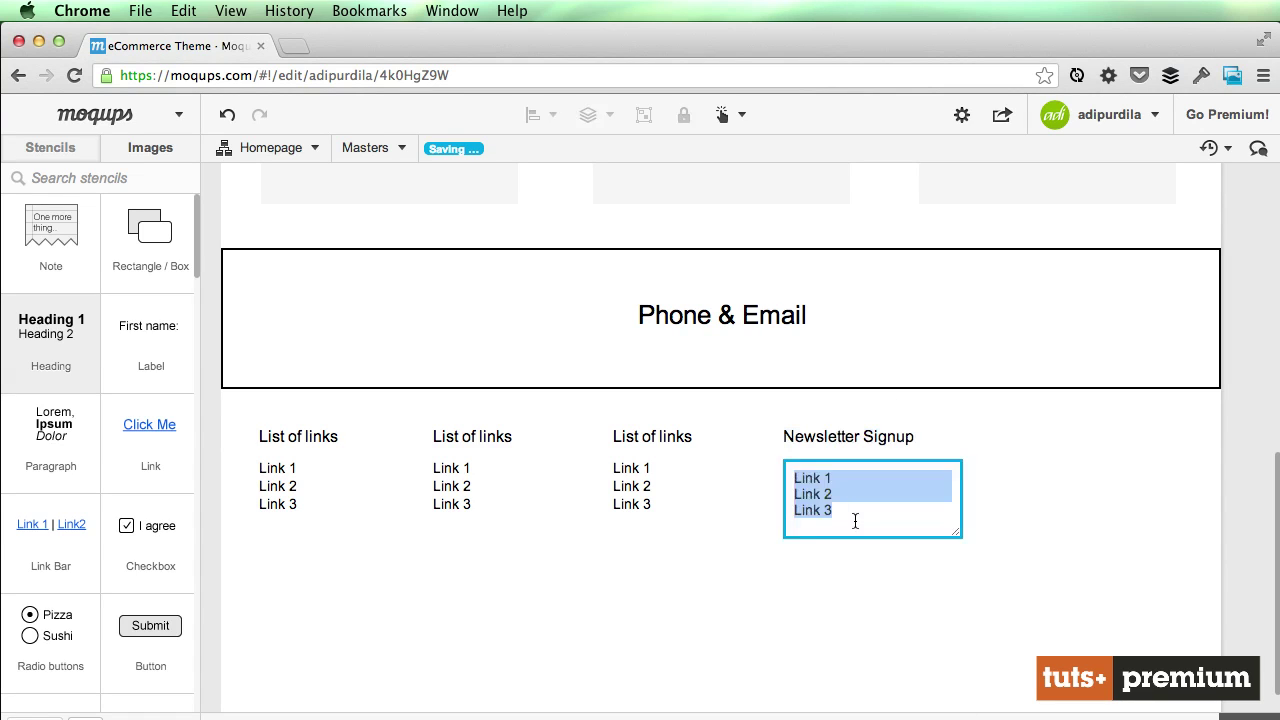
pyautogui.write('This is the newsletter signup')
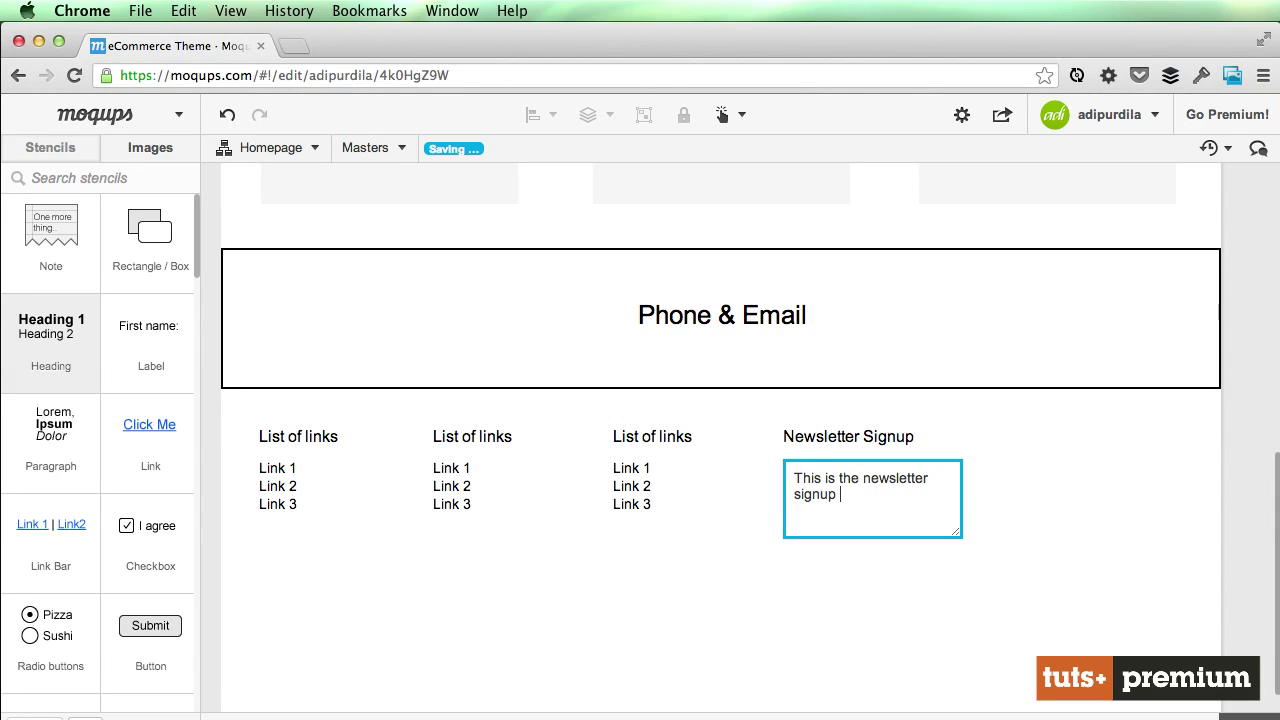
pyautogui.write(' section.')
pyautogui.press('Escape')
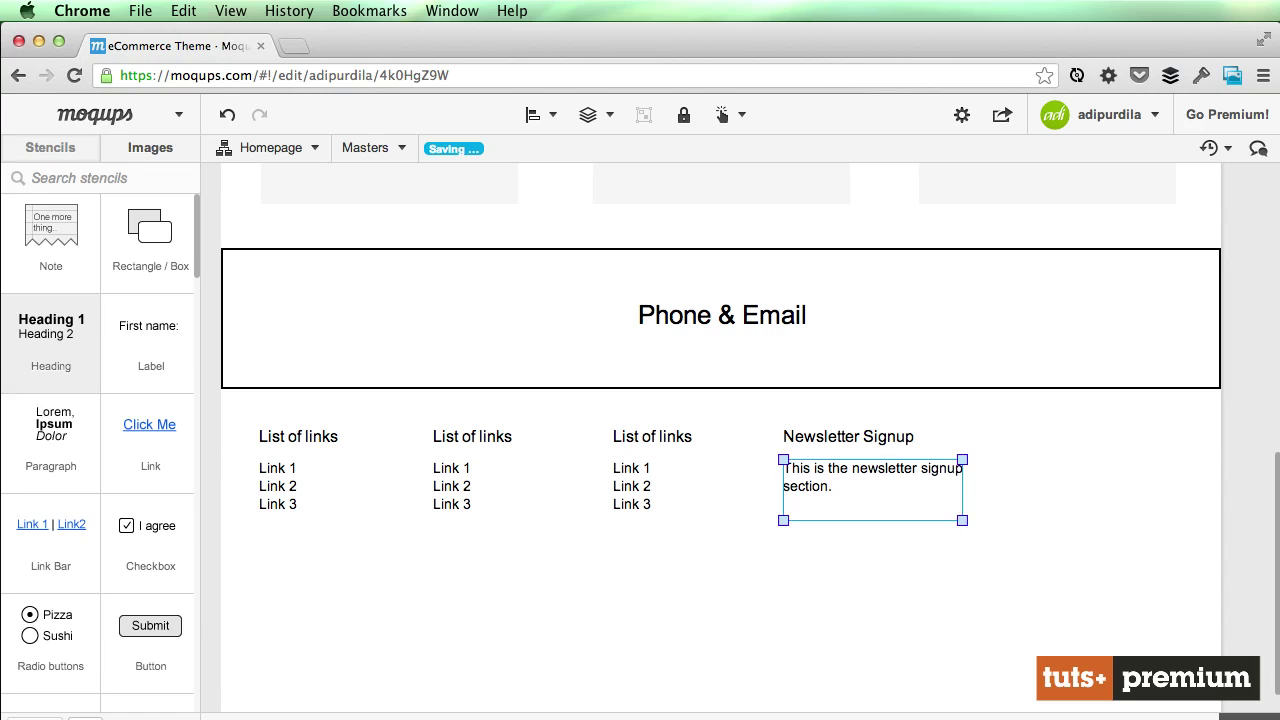
pyautogui.moveTo(962, 520); pyautogui.dragTo(1174, 518)
pyautogui.click(960, 536)
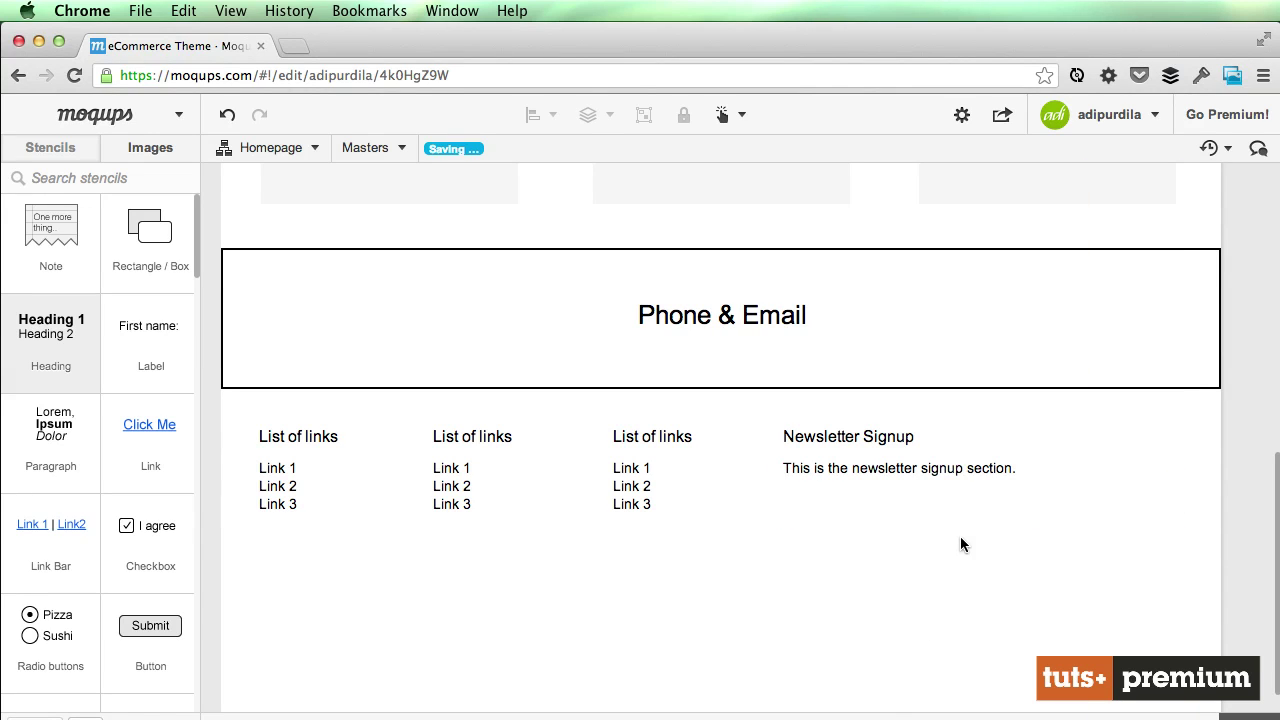
# - Add a text input below the newsletter text, enlarge it, and place a button directly beside it
pyautogui.click(915, 469)
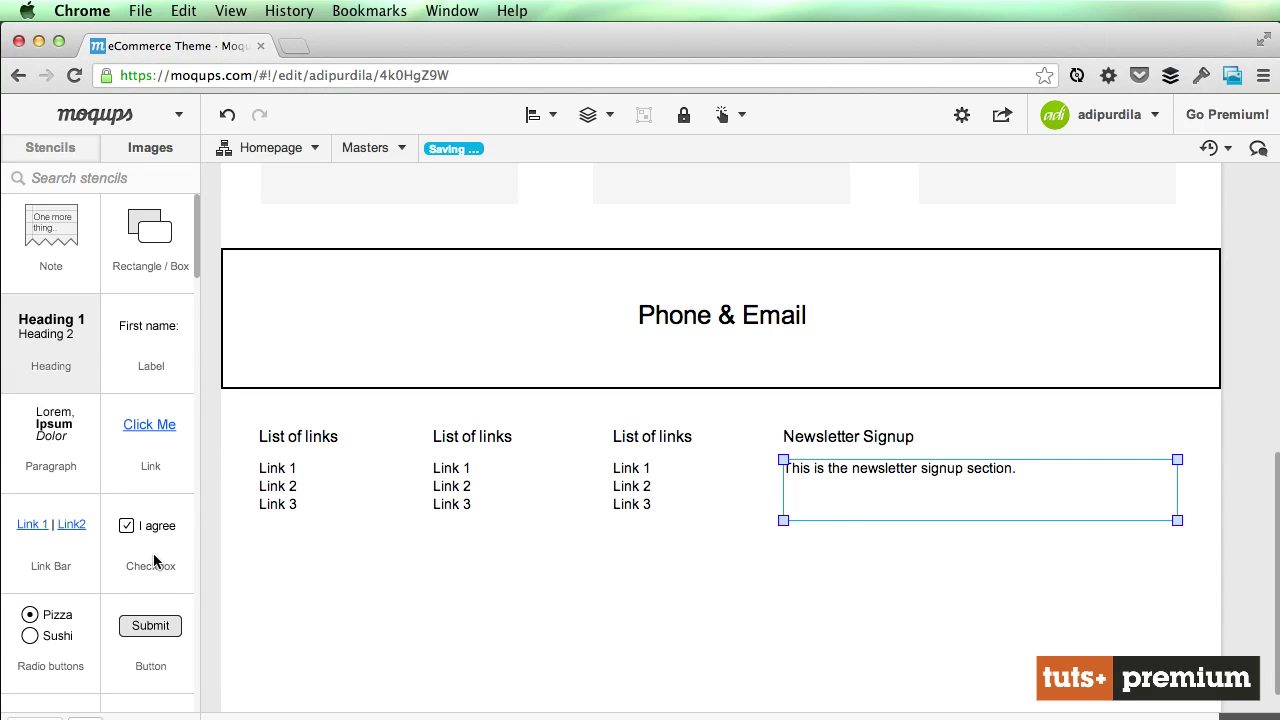
pyautogui.scroll(-5, 152, 520)
pyautogui.moveTo(178, 532); pyautogui.dragTo(785, 493)
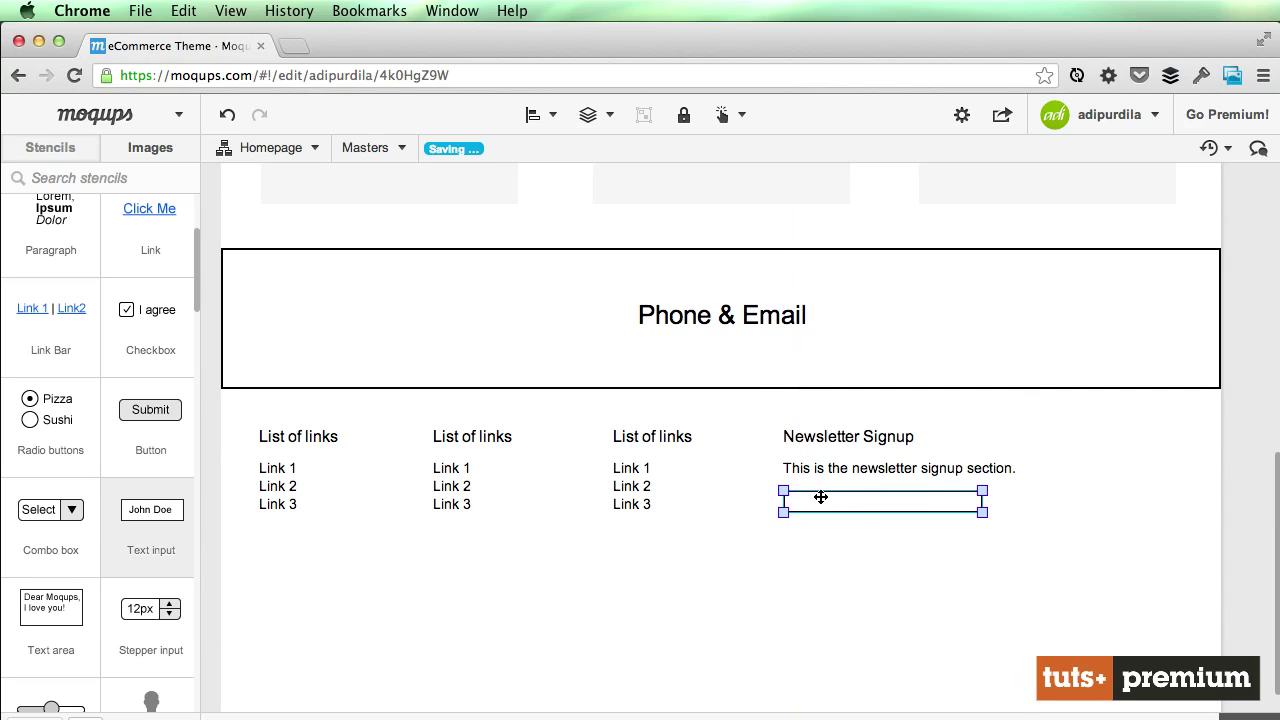
pyautogui.moveTo(984, 510); pyautogui.dragTo(1069, 518)
pyautogui.moveTo(175, 447); pyautogui.dragTo(1105, 505)
pyautogui.click(885, 630)
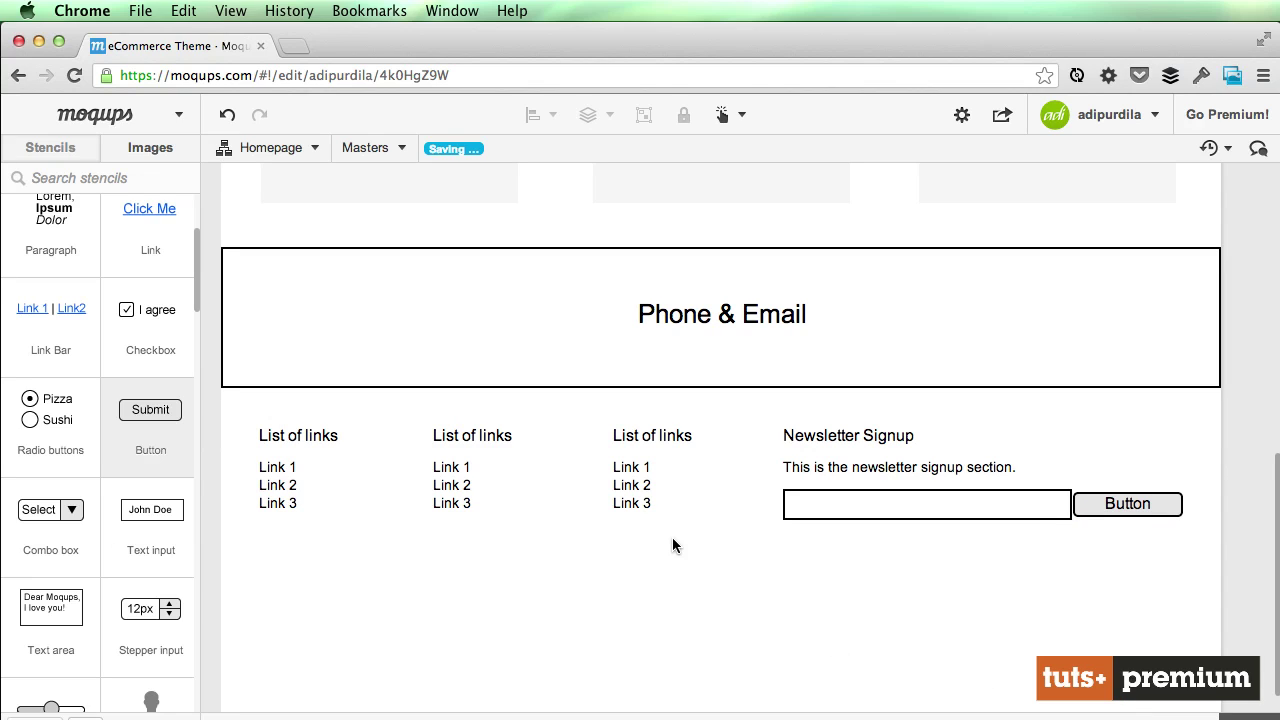
pyautogui.scroll(-2, 672, 545)
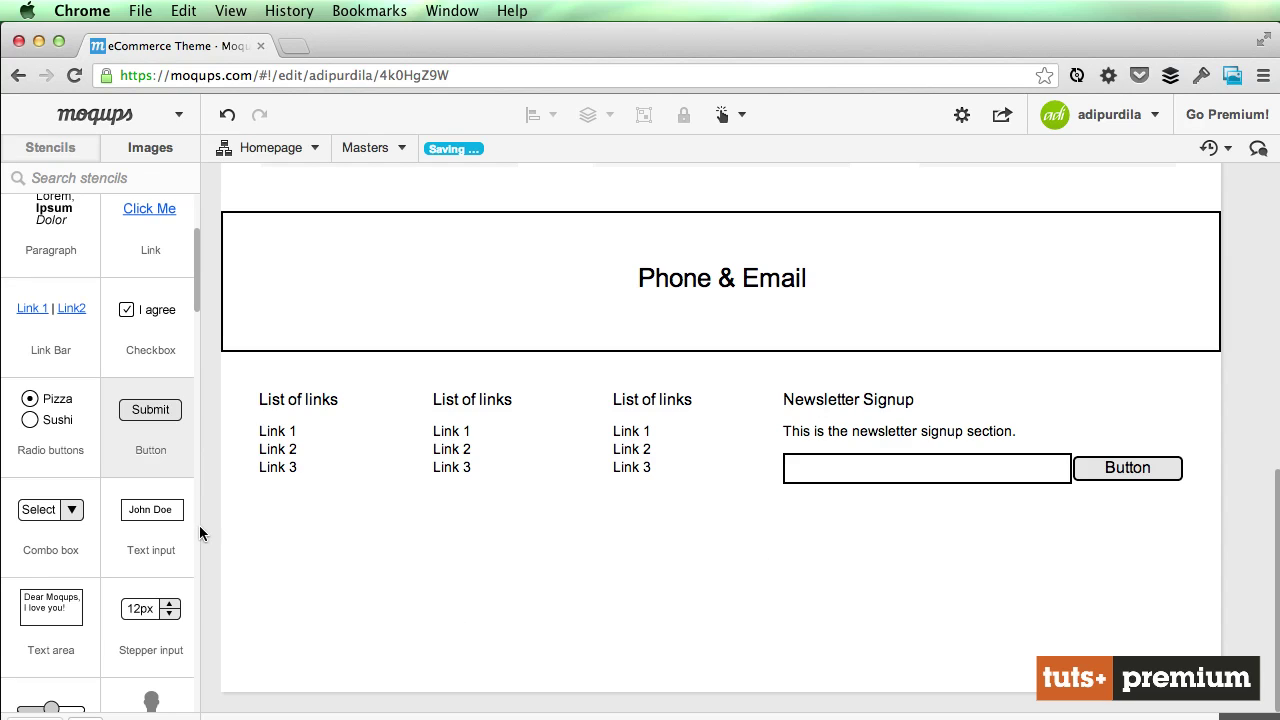
pyautogui.scroll(-1, 186, 434)
pyautogui.scroll(1, 186, 434)
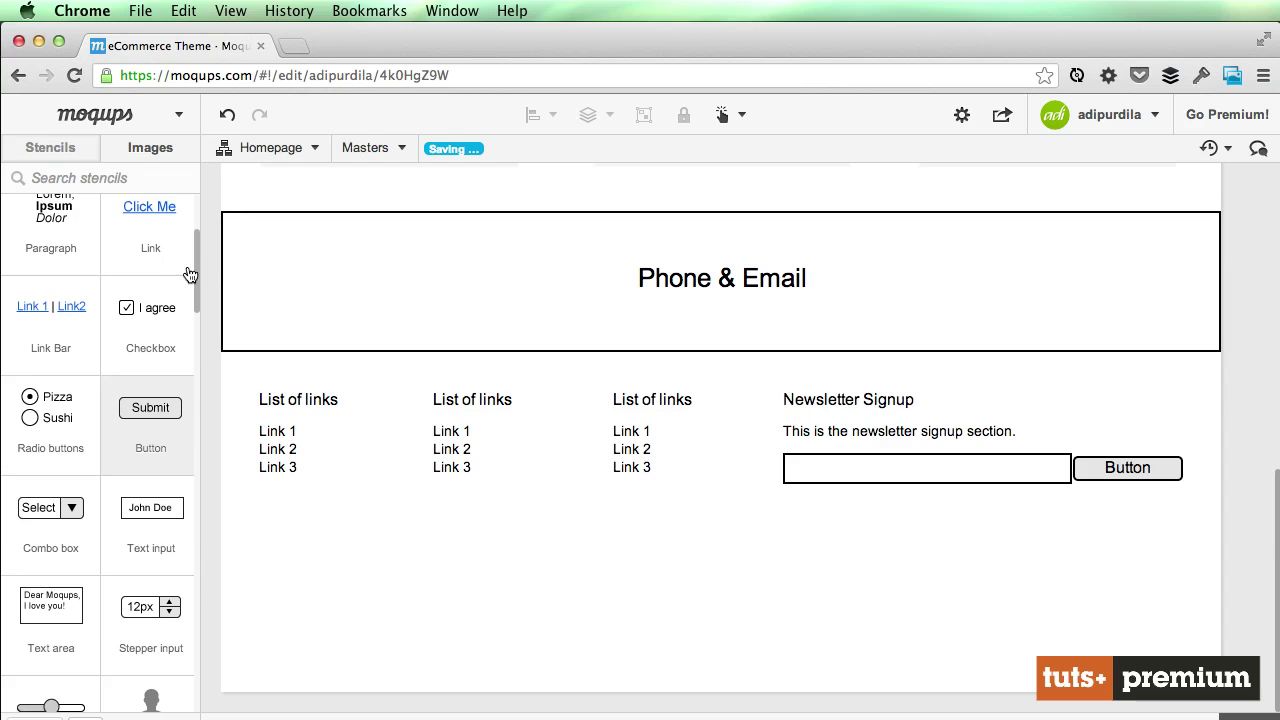
pyautogui.click(110, 177)
pyautogui.write('sep')
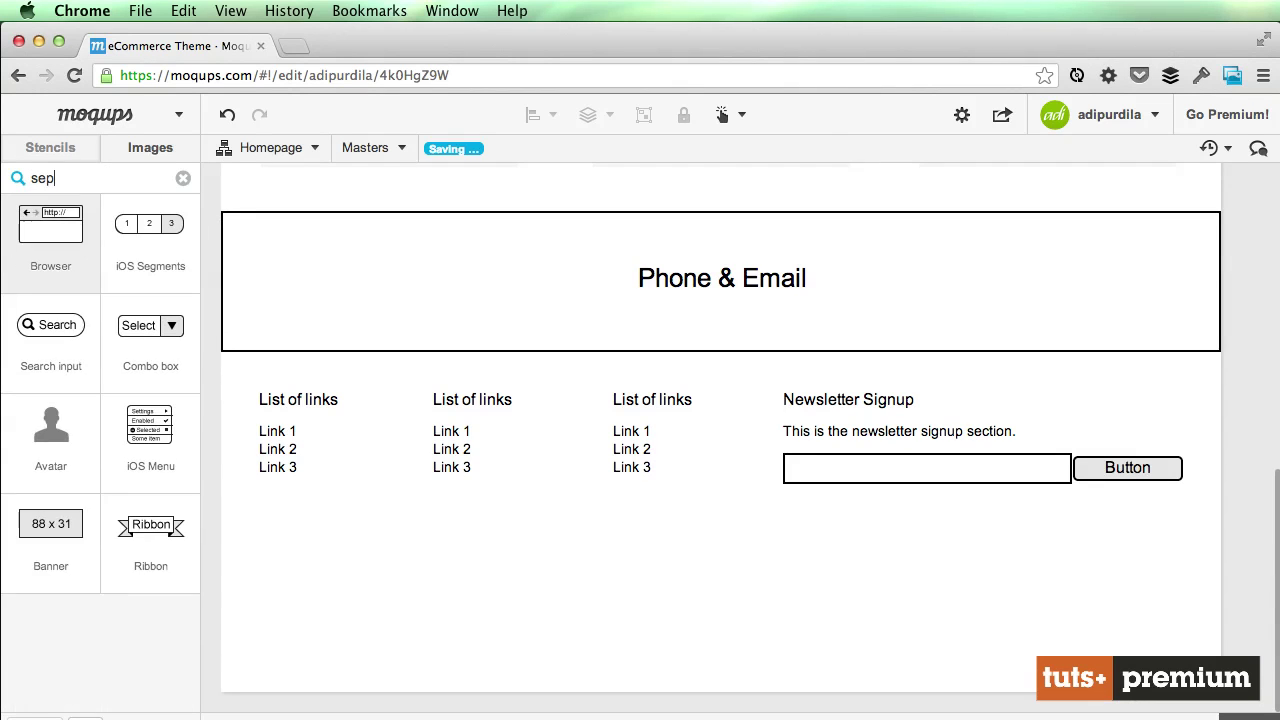
pyautogui.press('BackSpace')
pyautogui.press('BackSpace')
pyautogui.press('BackSpace')
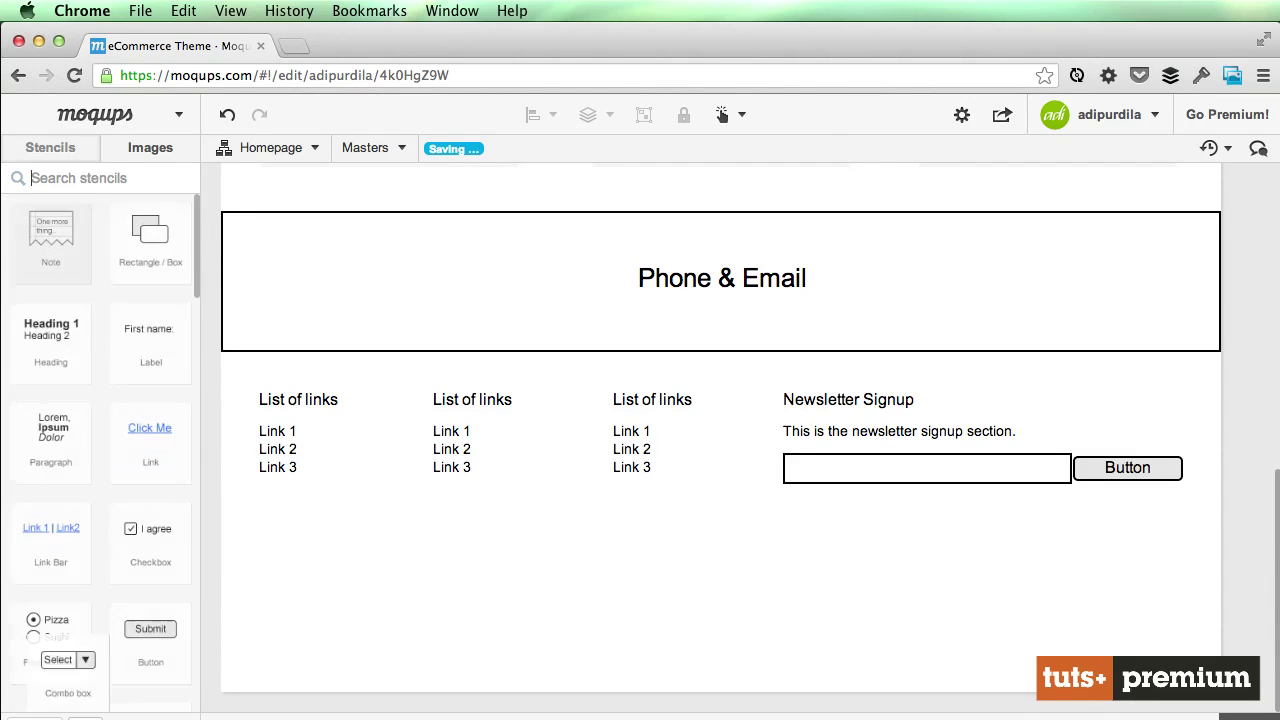
# - Find the Horizontal Line stencil with "hor" and add a line across the content width below the footer columns
pyautogui.write('hor')
pyautogui.moveTo(70, 246)
pyautogui.mouseDown()
pyautogui.moveTo(464, 575)
pyautogui.moveTo(496, 570)
pyautogui.moveTo(298, 533)
pyautogui.moveTo(1200, 500)
pyautogui.moveTo(1185, 499)
pyautogui.mouseUp()
pyautogui.click(508, 634)
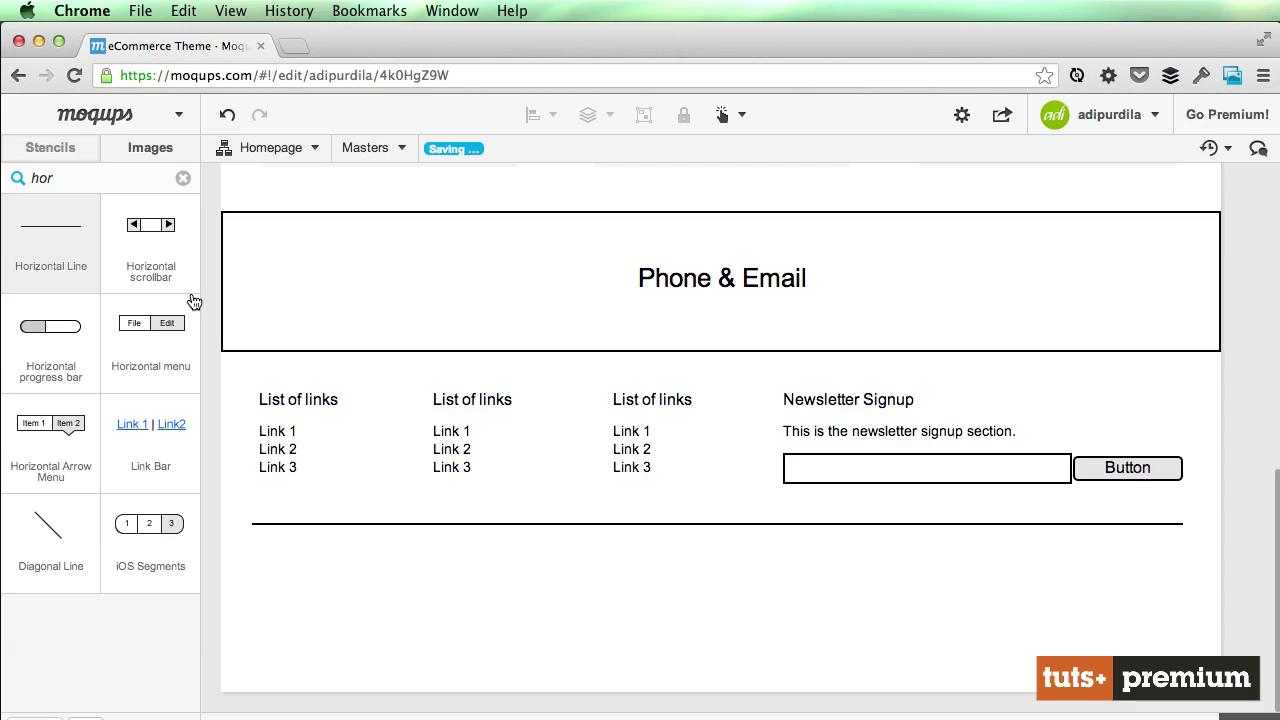
# - Find the Paragraph stencil with "para" and place a paragraph below the footer's horizontal line
pyautogui.tripleClick(116, 178)
pyautogui.press('BackSpace')
pyautogui.write('pra')
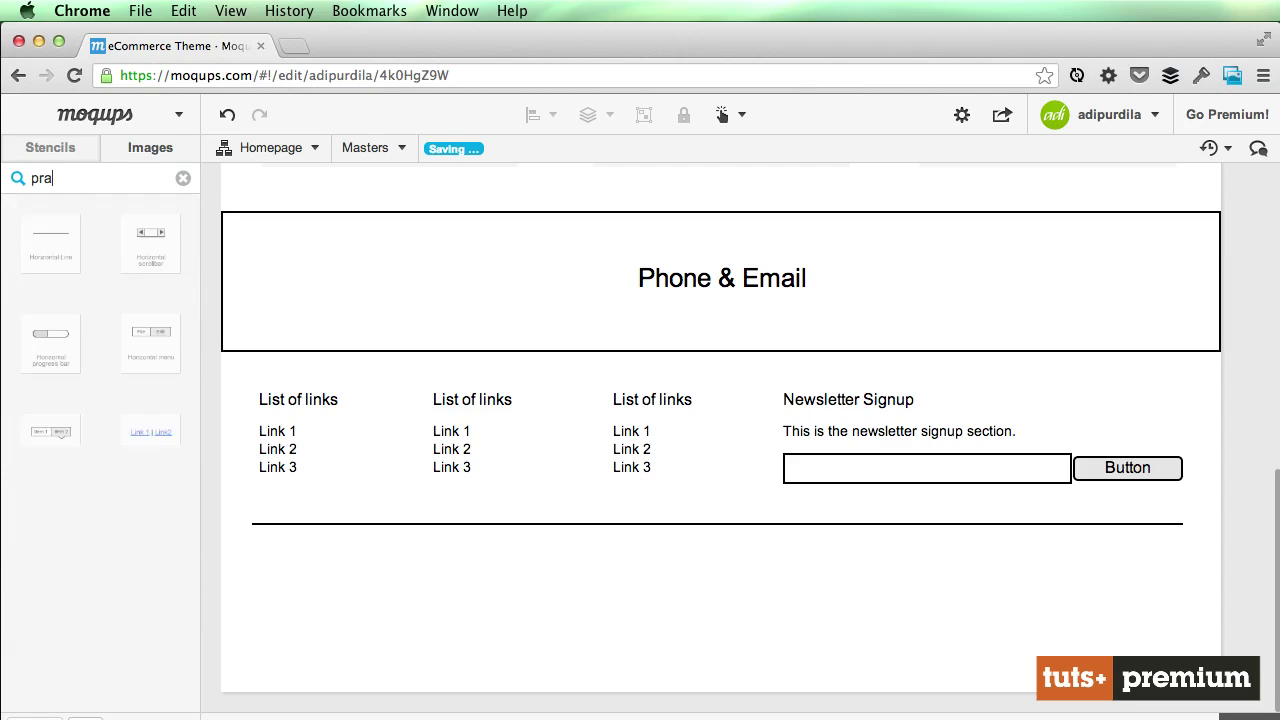
pyautogui.press('BackSpace')
pyautogui.press('BackSpace')
pyautogui.write('ara')
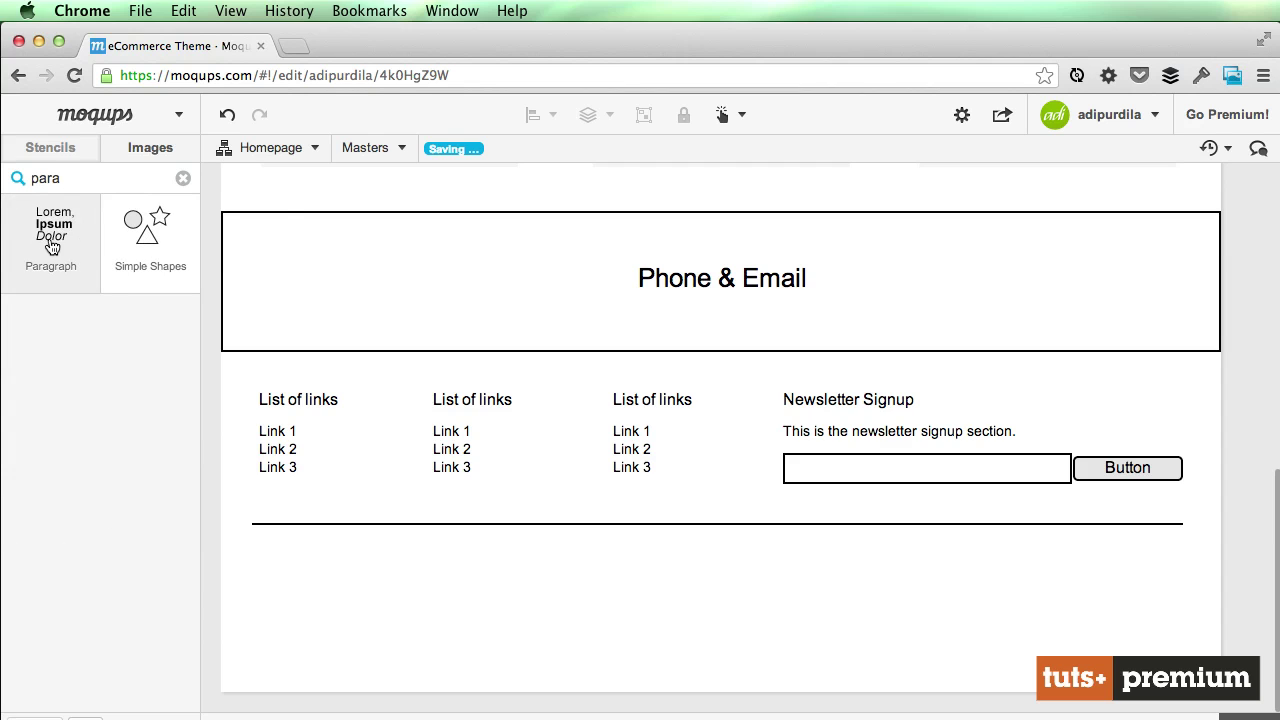
pyautogui.moveTo(52, 247); pyautogui.dragTo(345, 565)
# - Set the new paragraph's text to "Copyright Info", align it with the line's left end and shrink its frame
pyautogui.doubleClick(430, 600)
pyautogui.write('a')
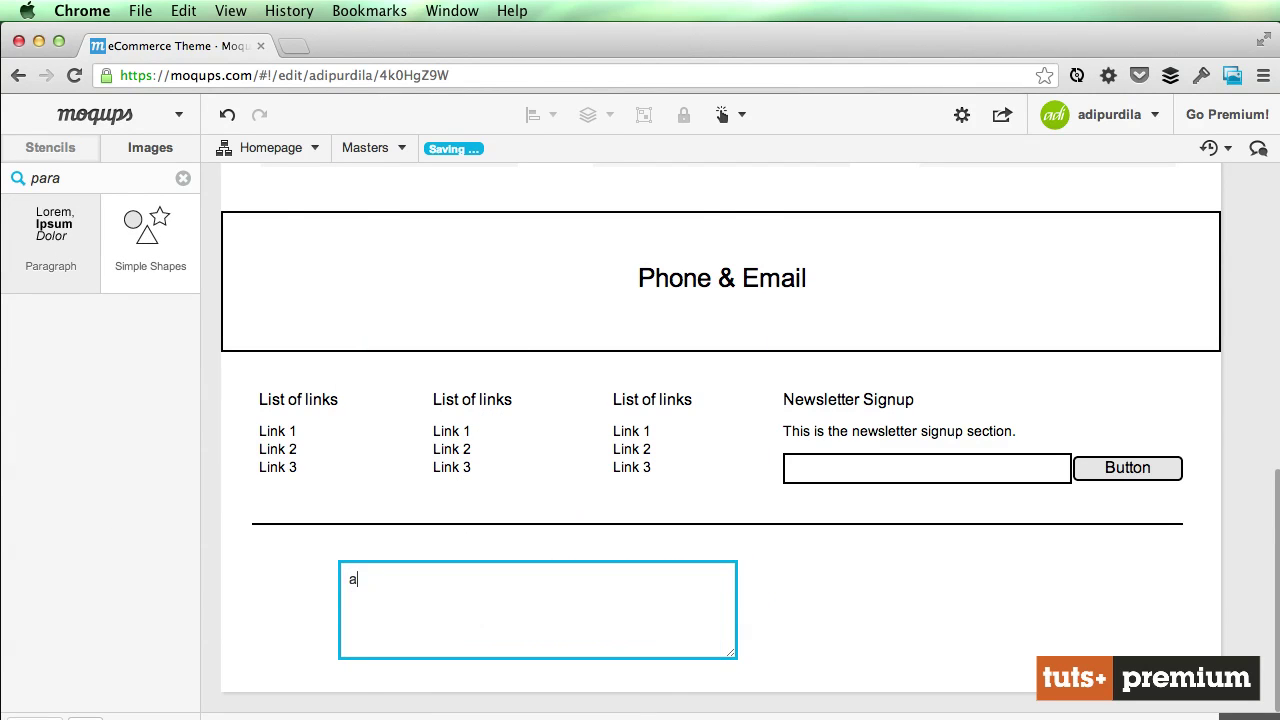
pyautogui.press('super+z')
pyautogui.write('Copyright Info')
pyautogui.press('Escape')
pyautogui.moveTo(486, 606); pyautogui.dragTo(340, 595)
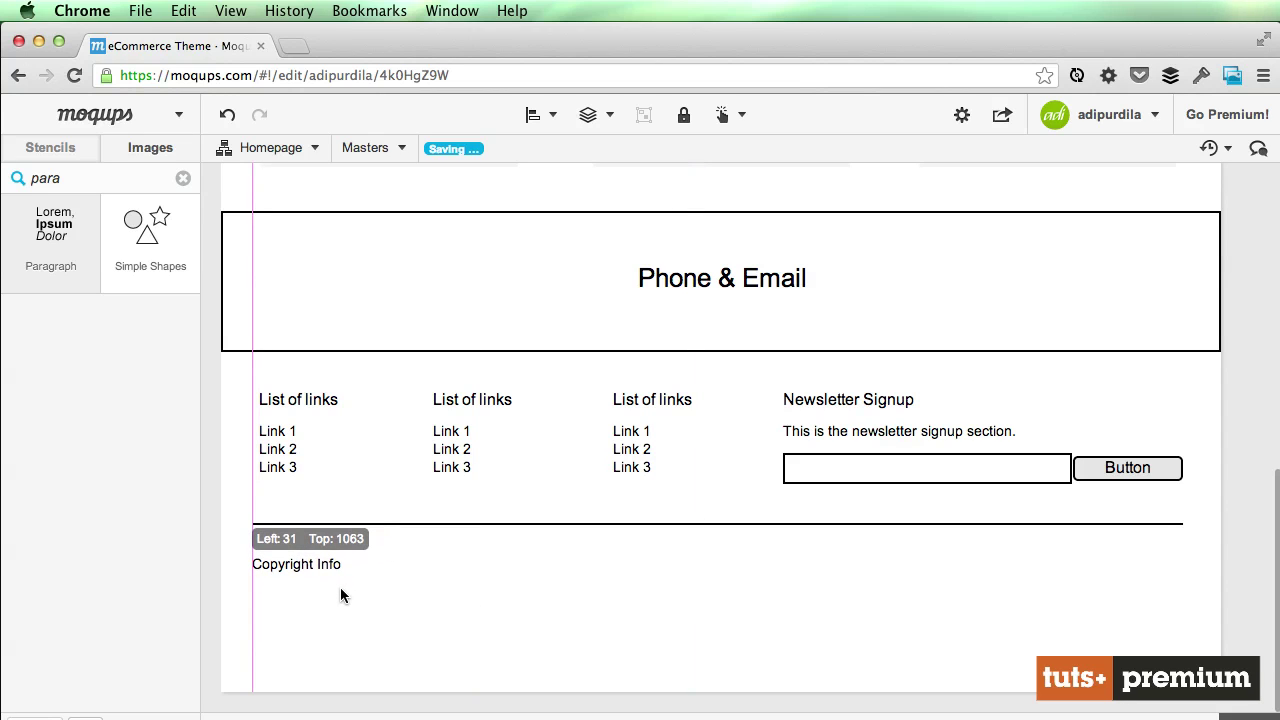
pyautogui.moveTo(623, 654); pyautogui.dragTo(603, 591)
pyautogui.click(757, 620)
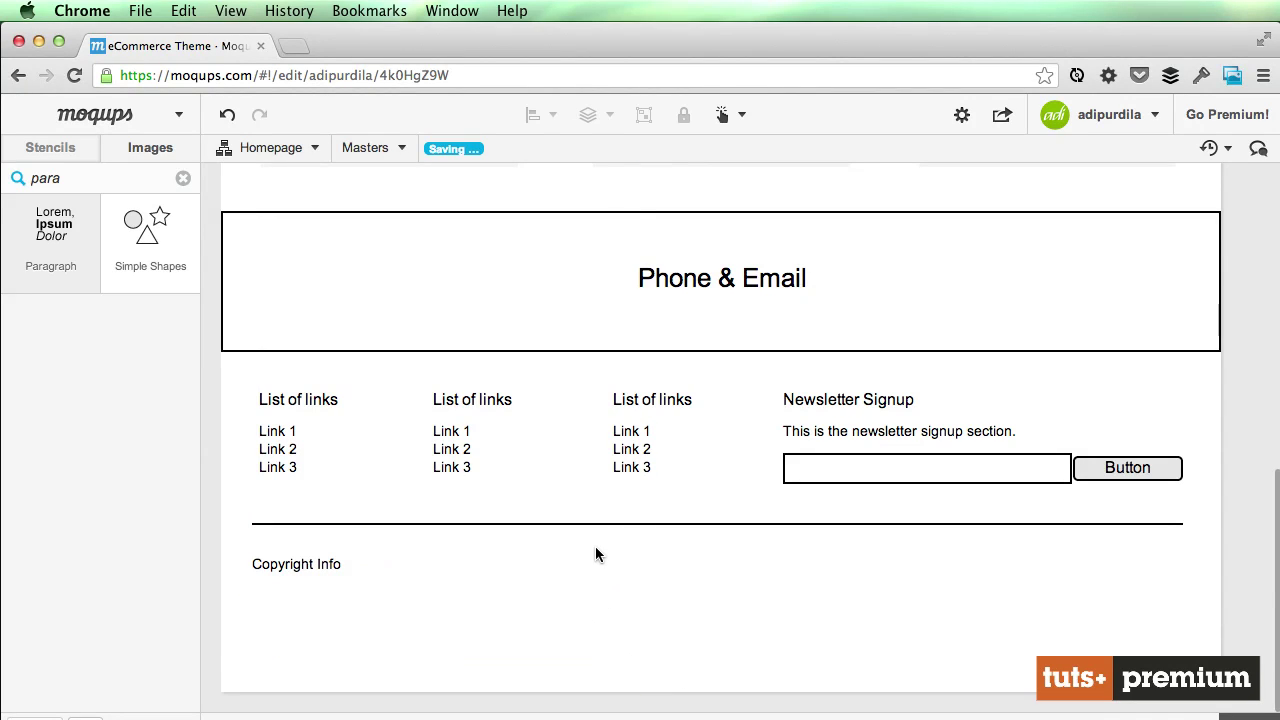
# - Duplicate a links column below the line, aligned with the third column, and change its heading to "Social Media Links"
pyautogui.click(434, 405)
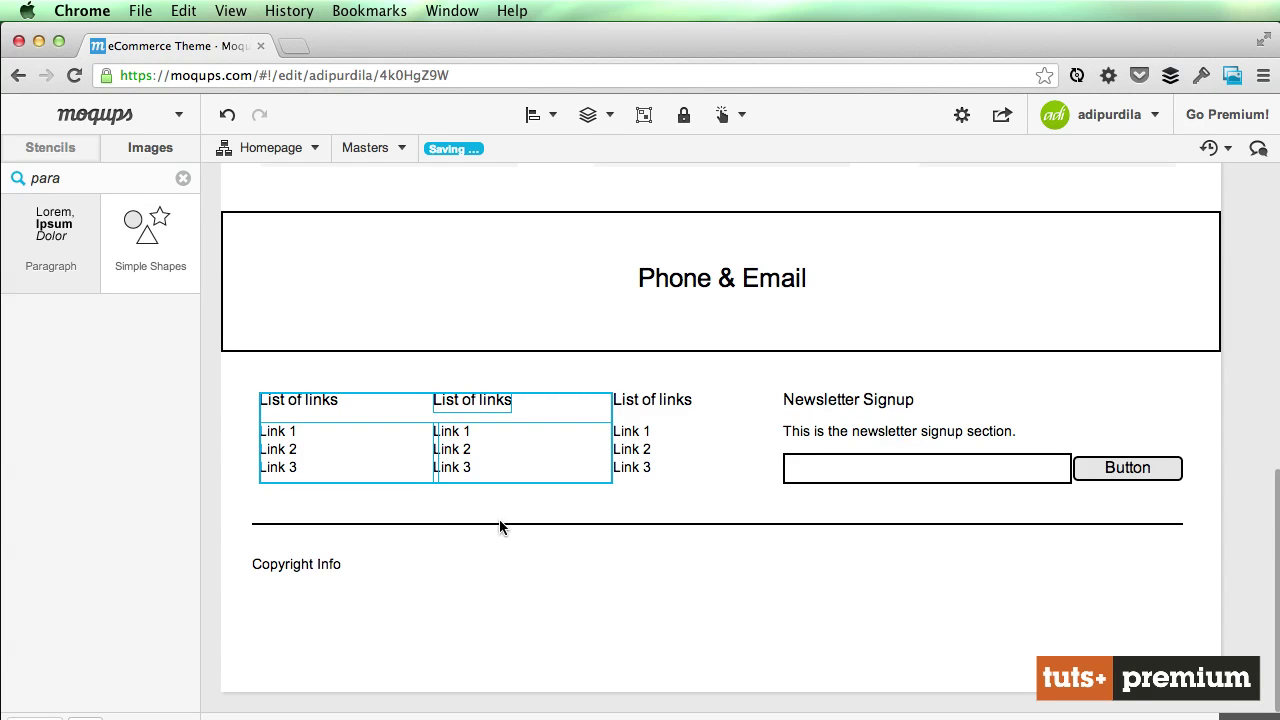
pyautogui.click(502, 516)
pyautogui.click(460, 393)
pyautogui.moveTo(565, 437); pyautogui.dragTo(663, 561)
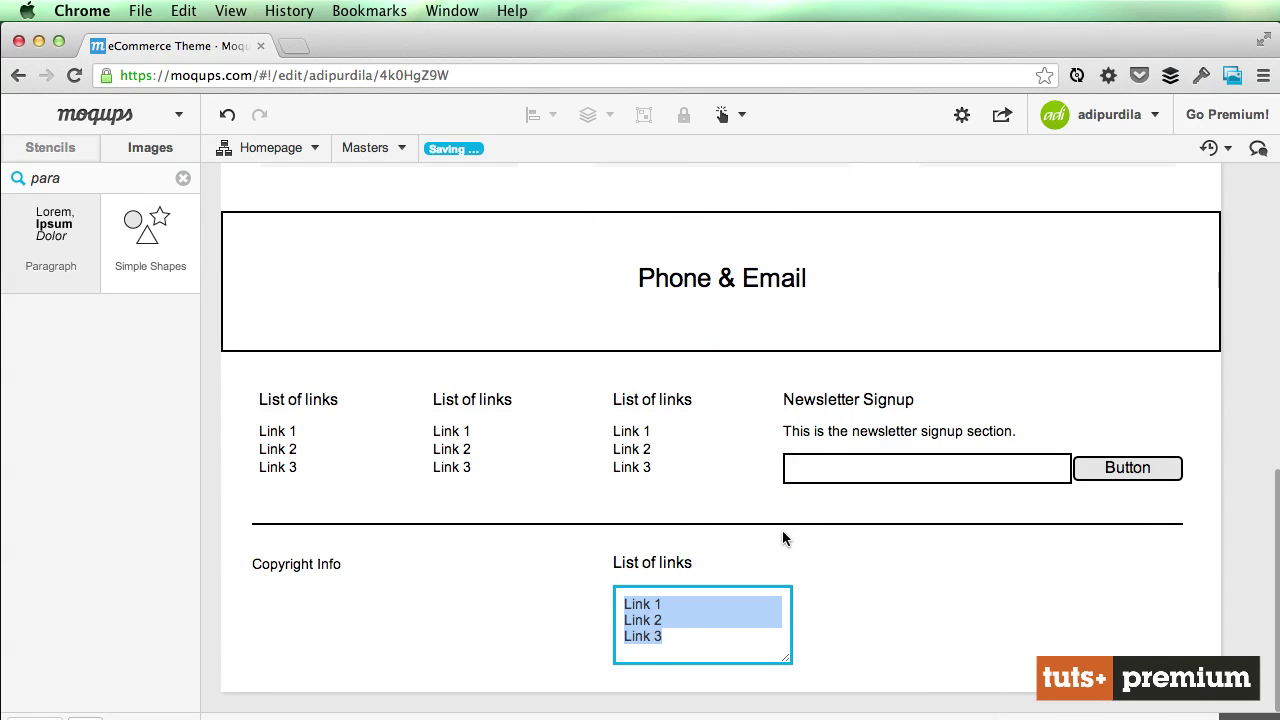
pyautogui.doubleClick(693, 562)
pyautogui.write('Socia')
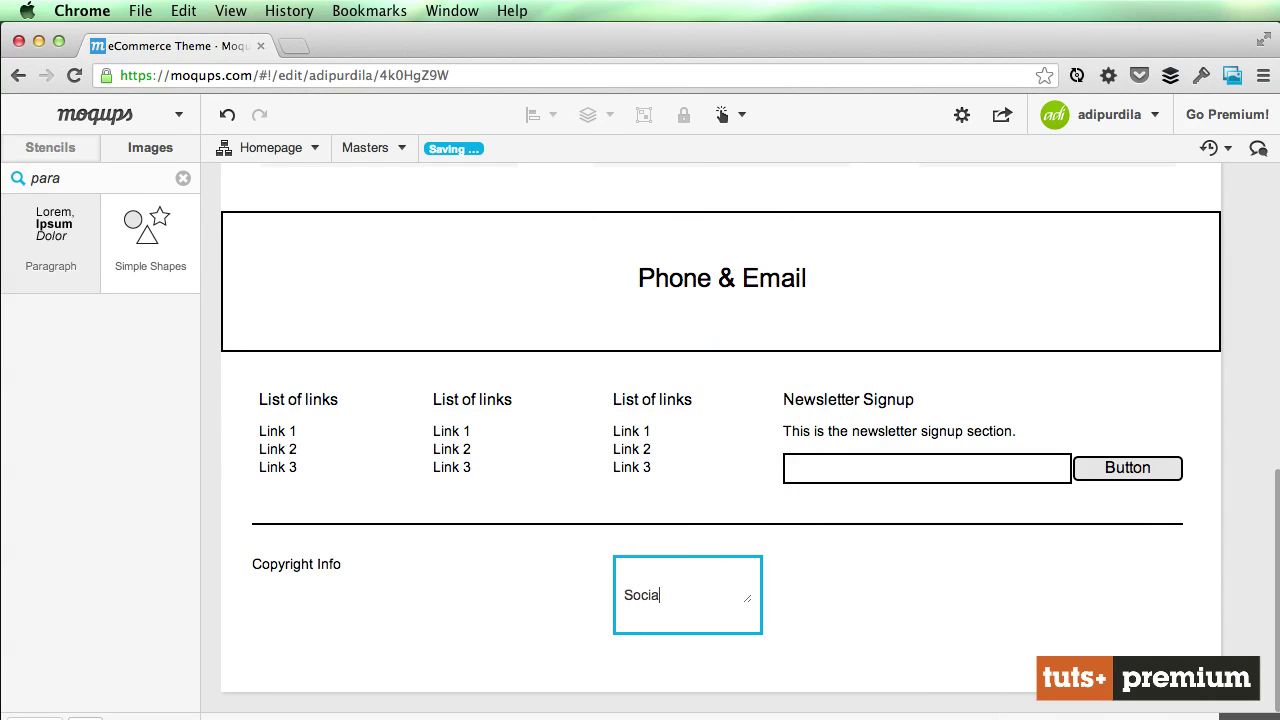
pyautogui.write('l Media Links')
pyautogui.press('Escape')
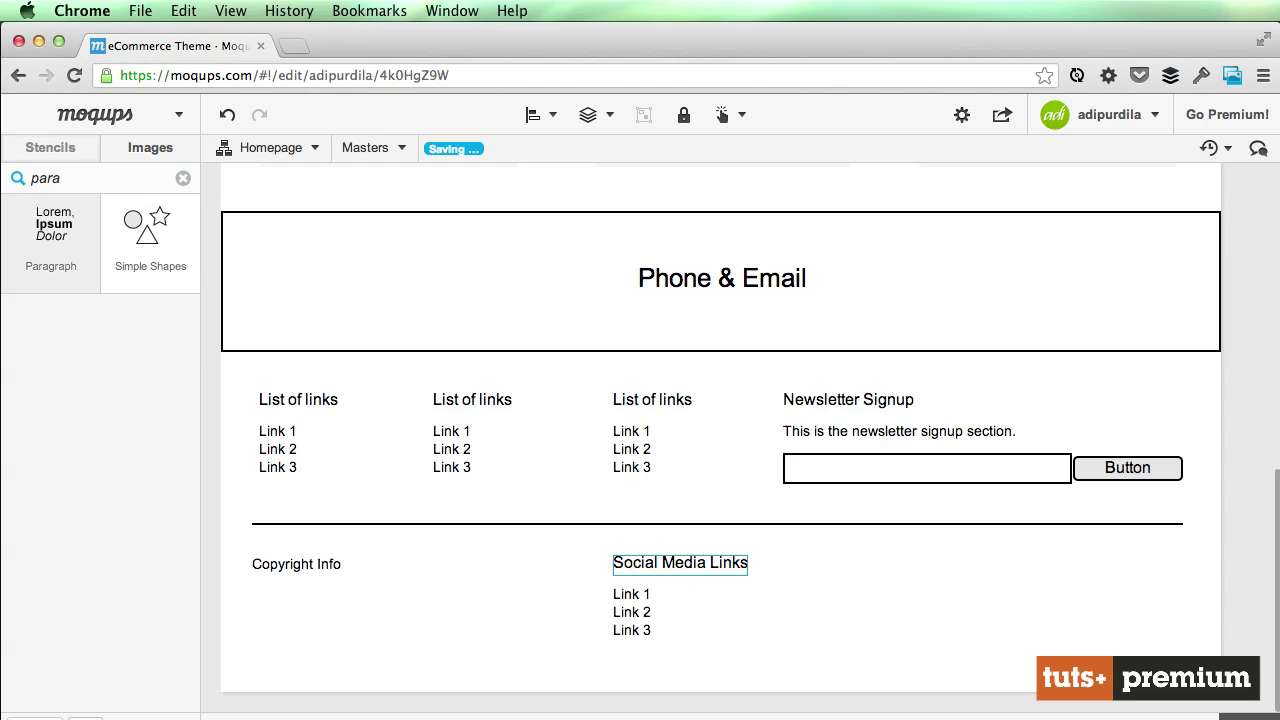
# - Replace the links under Social Media Links with "Twitter" and "Facebook" on separate lines
pyautogui.click(603, 606)
pyautogui.doubleClick(646, 600)
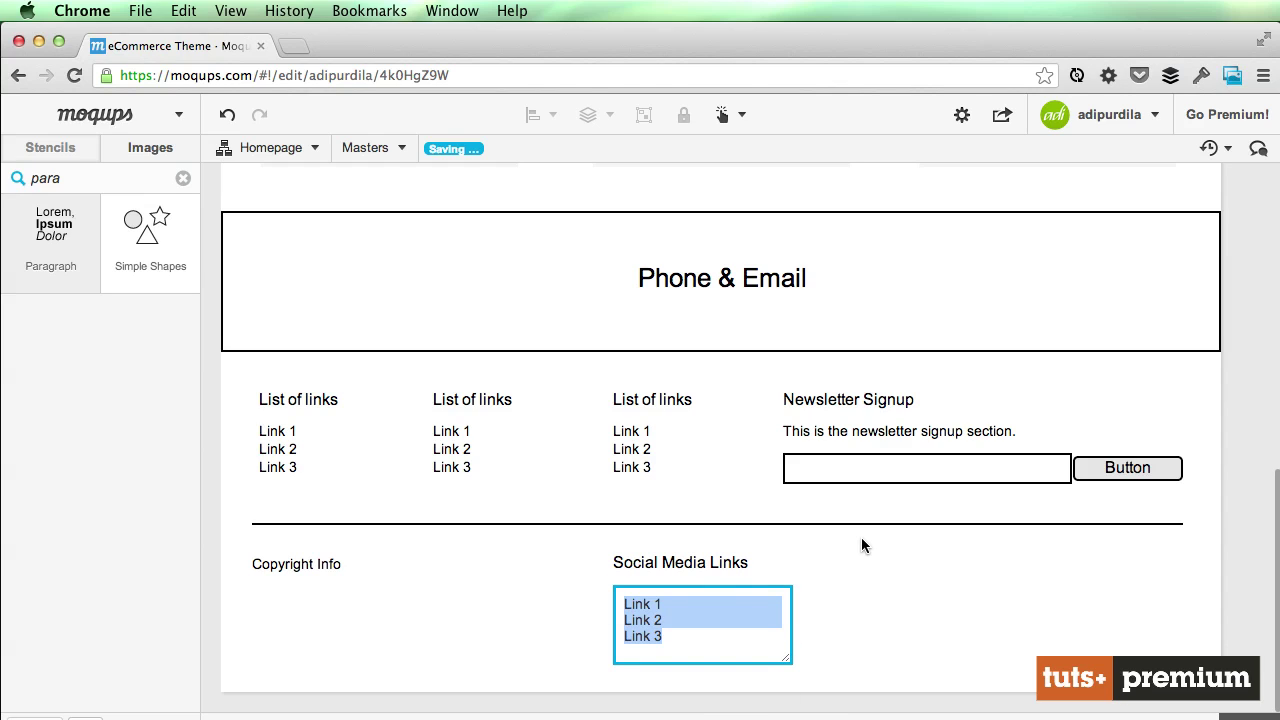
pyautogui.write('Twitter ')
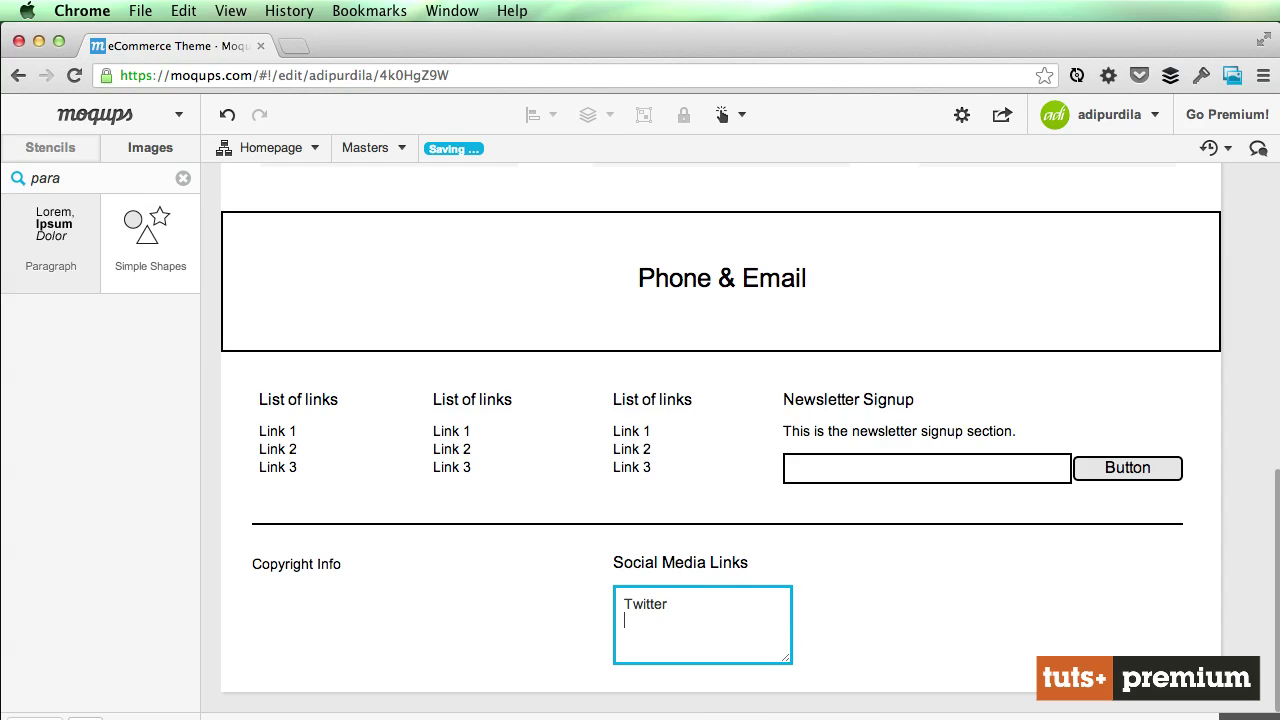
pyautogui.write('Facebook')
pyautogui.press('Escape')
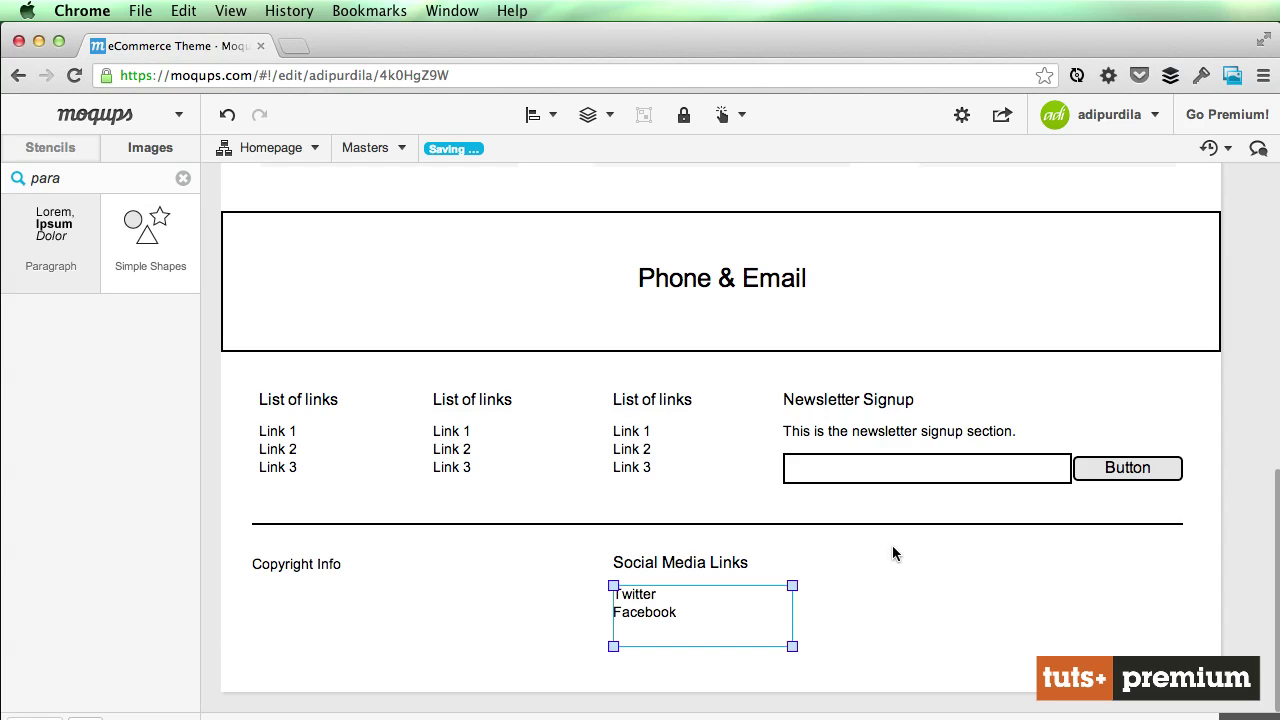
pyautogui.click(915, 555)
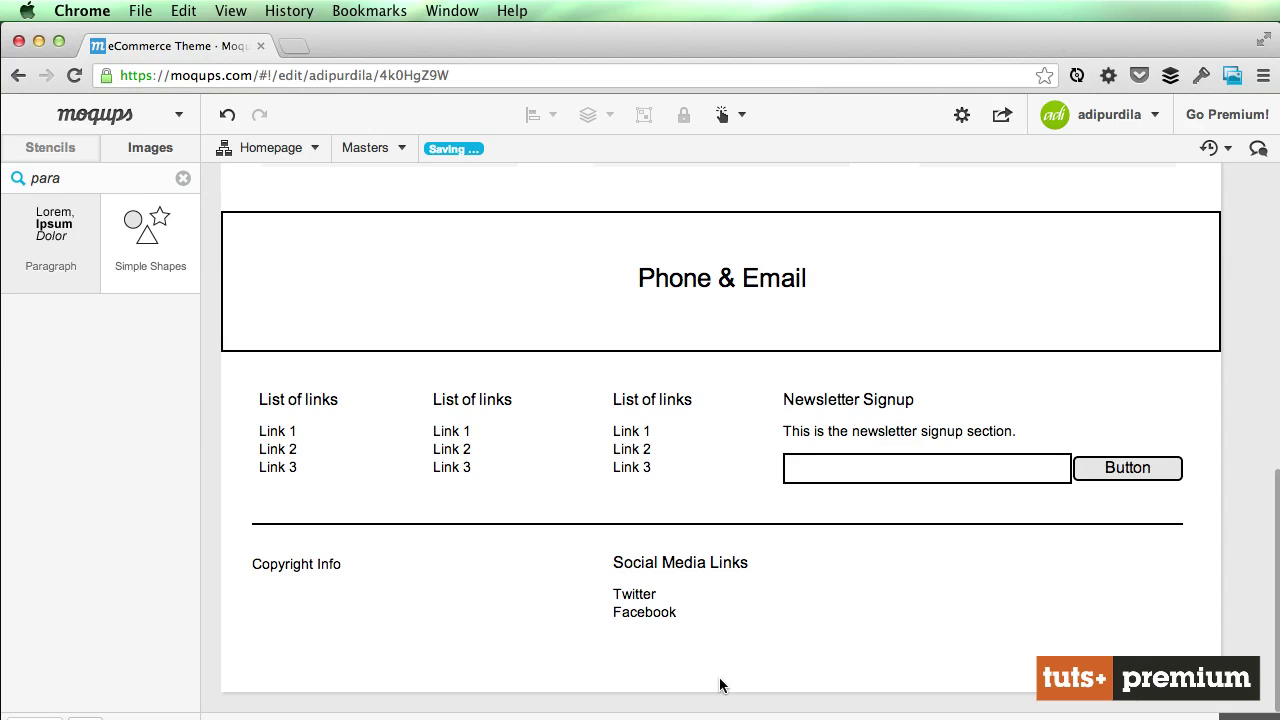
# - Duplicate the Social Media Links column to its right in the same row and change the copy's heading to "Payment Methods"
pyautogui.click(645, 576)
pyautogui.moveTo(755, 580); pyautogui.dragTo(1051, 579)
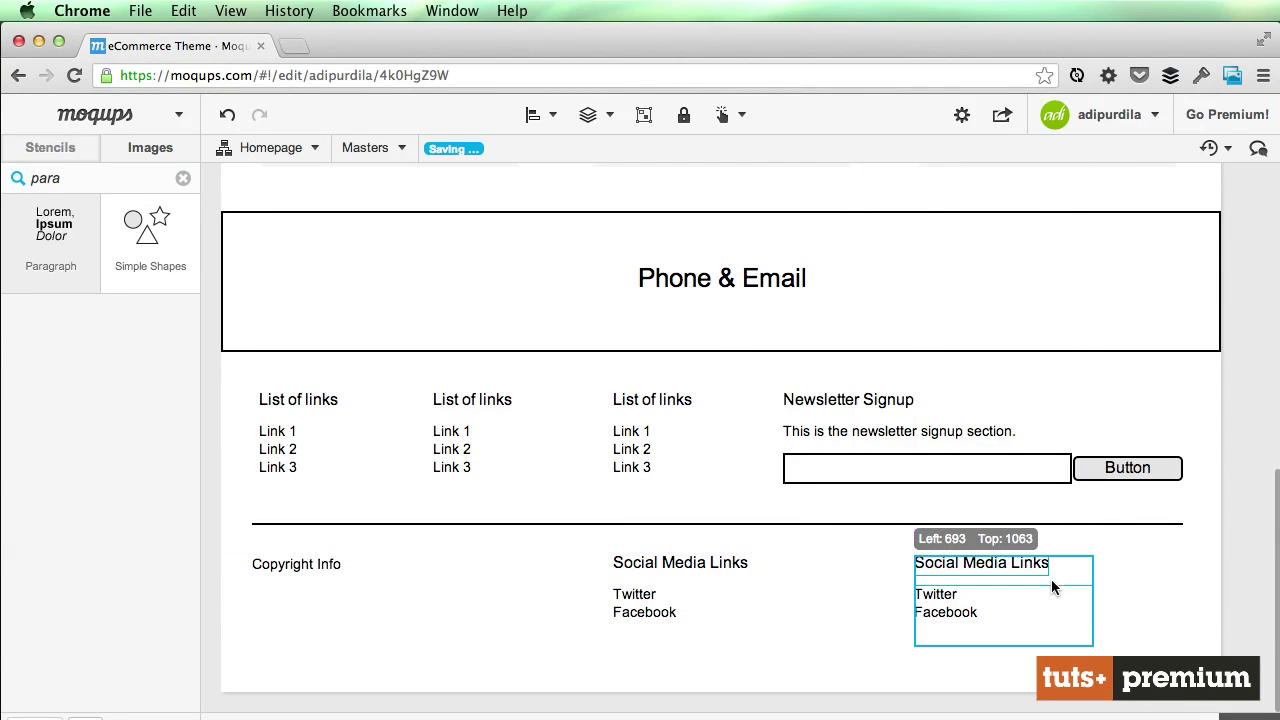
pyautogui.click(832, 667)
pyautogui.doubleClick(980, 566)
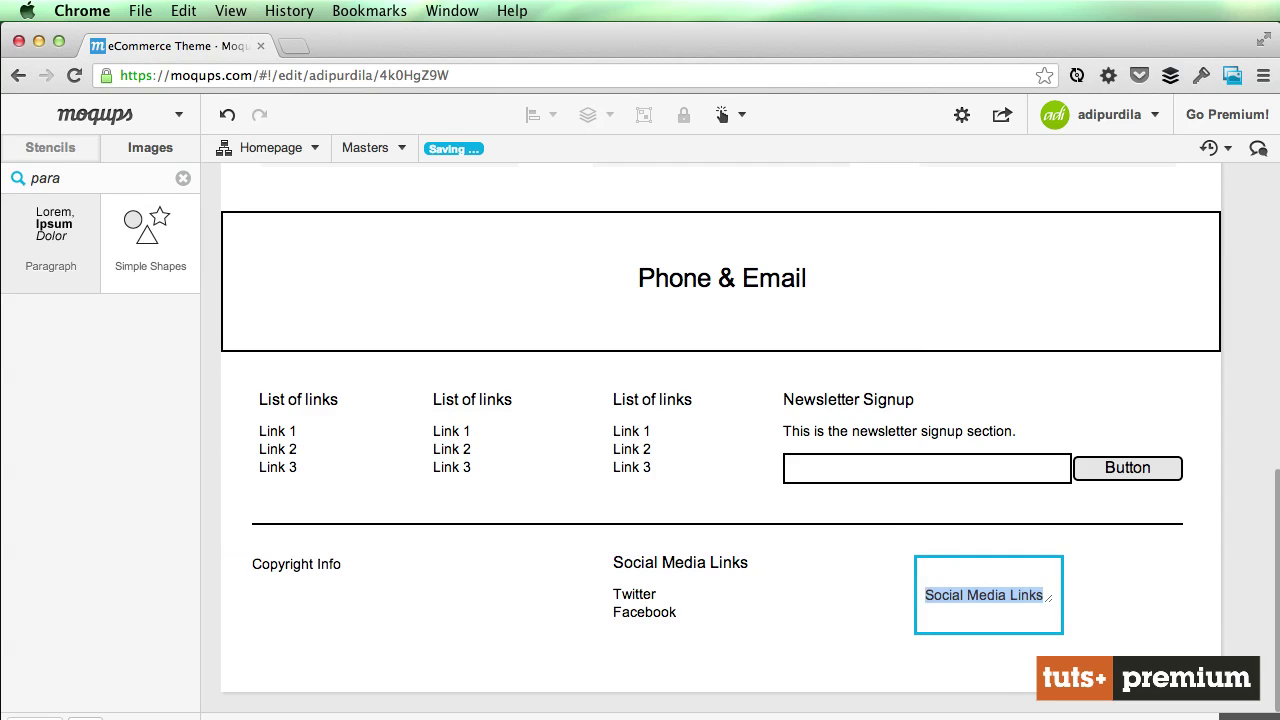
pyautogui.write('Payment Methods')
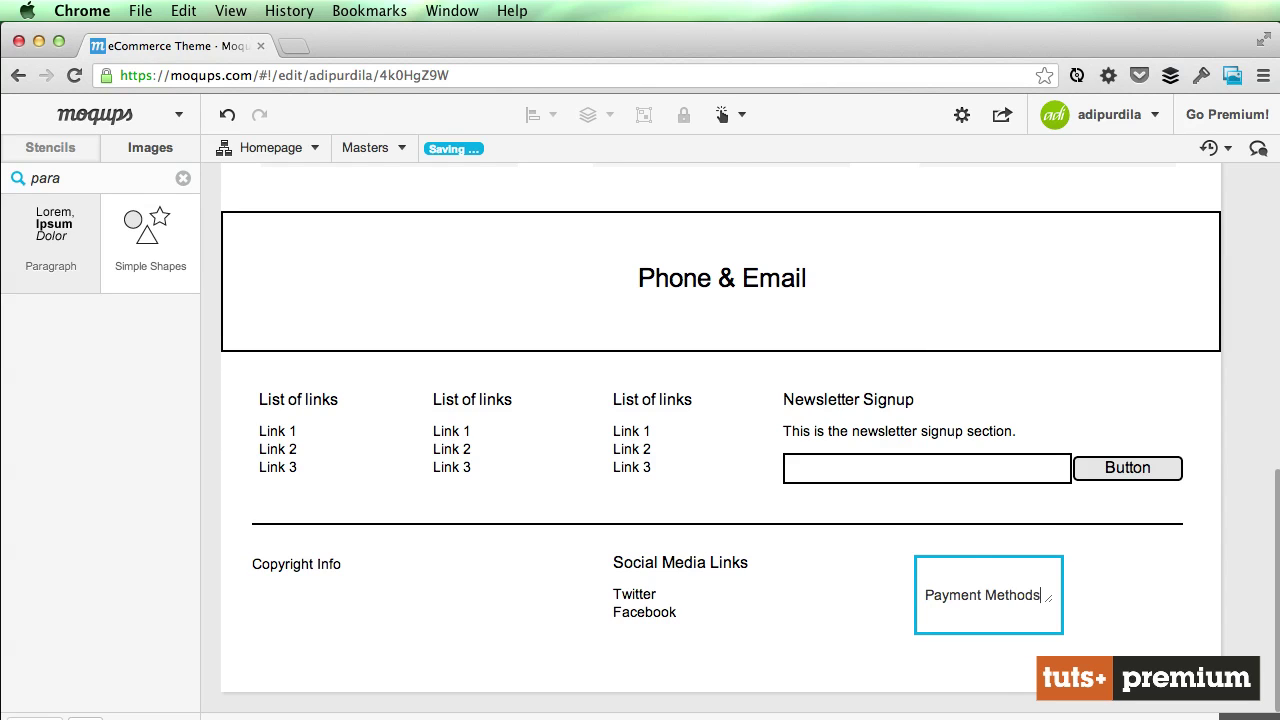
pyautogui.press('Escape')
# - Replace the text under Payment Methods with "Visa, MasterCard, AMEX, Discover, PayPal"
pyautogui.doubleClick(997, 595)
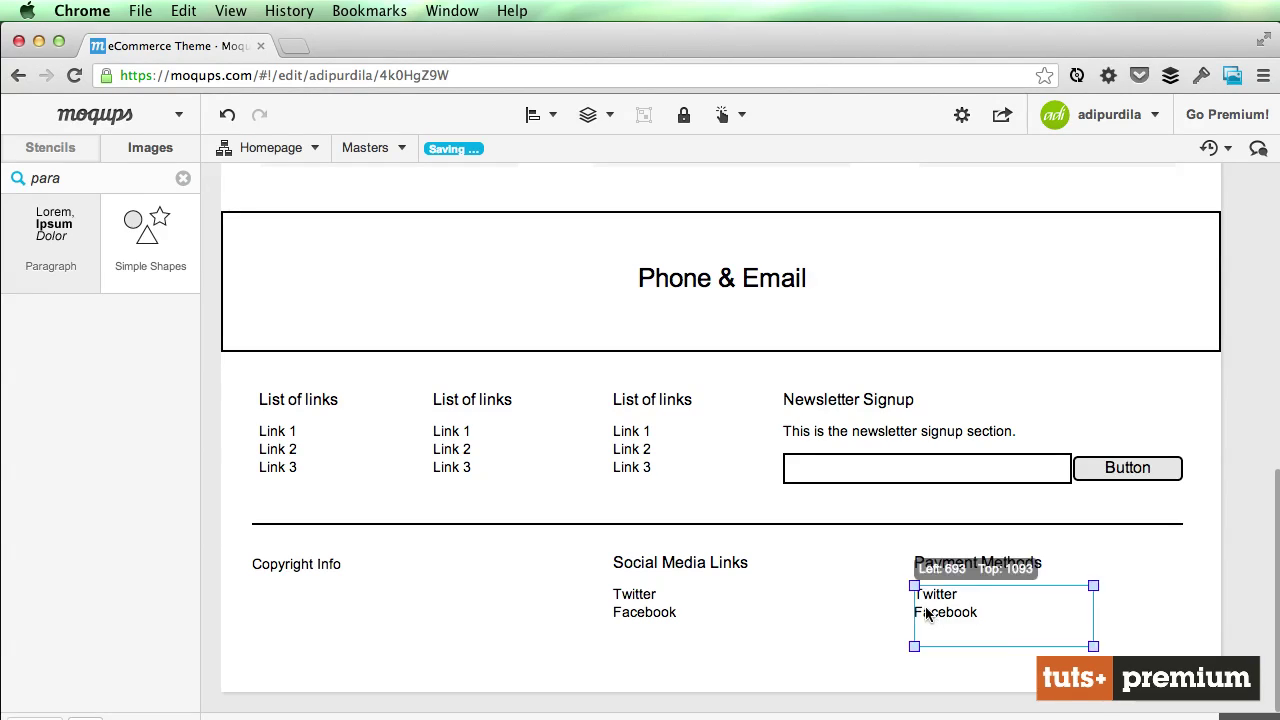
pyautogui.write('Visa')
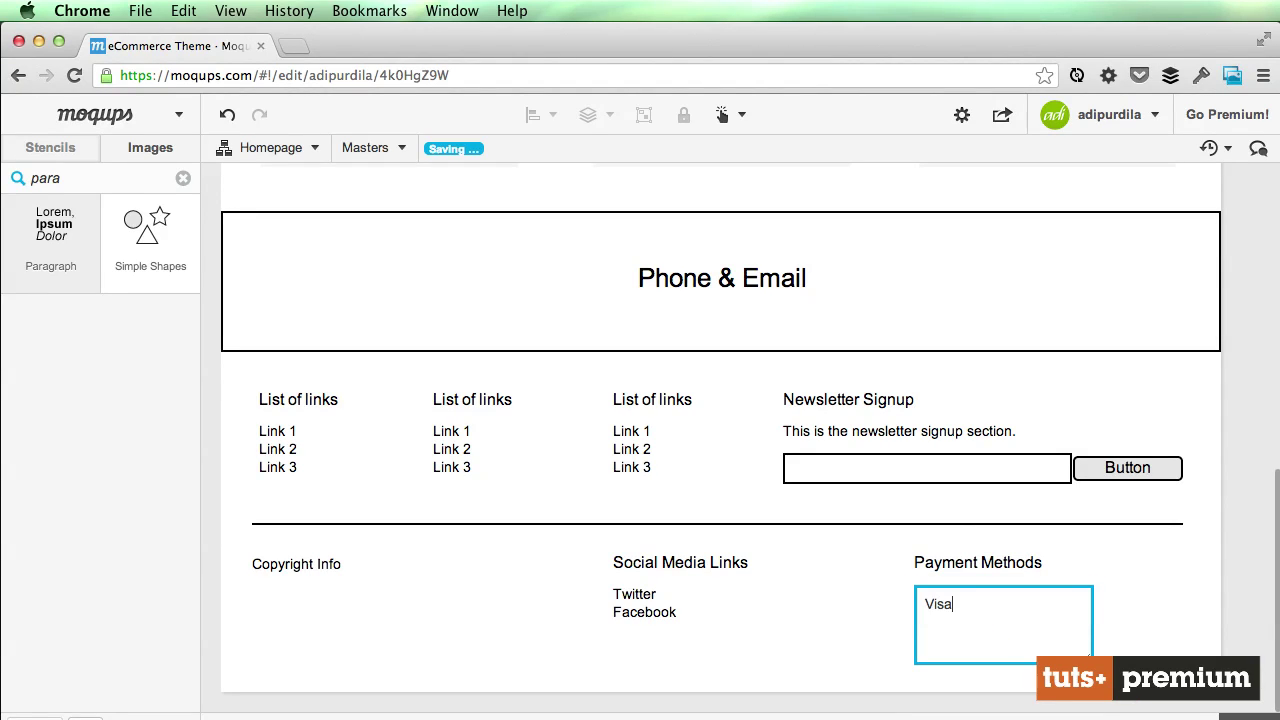
pyautogui.write(', MasterCard, AMEX, ')
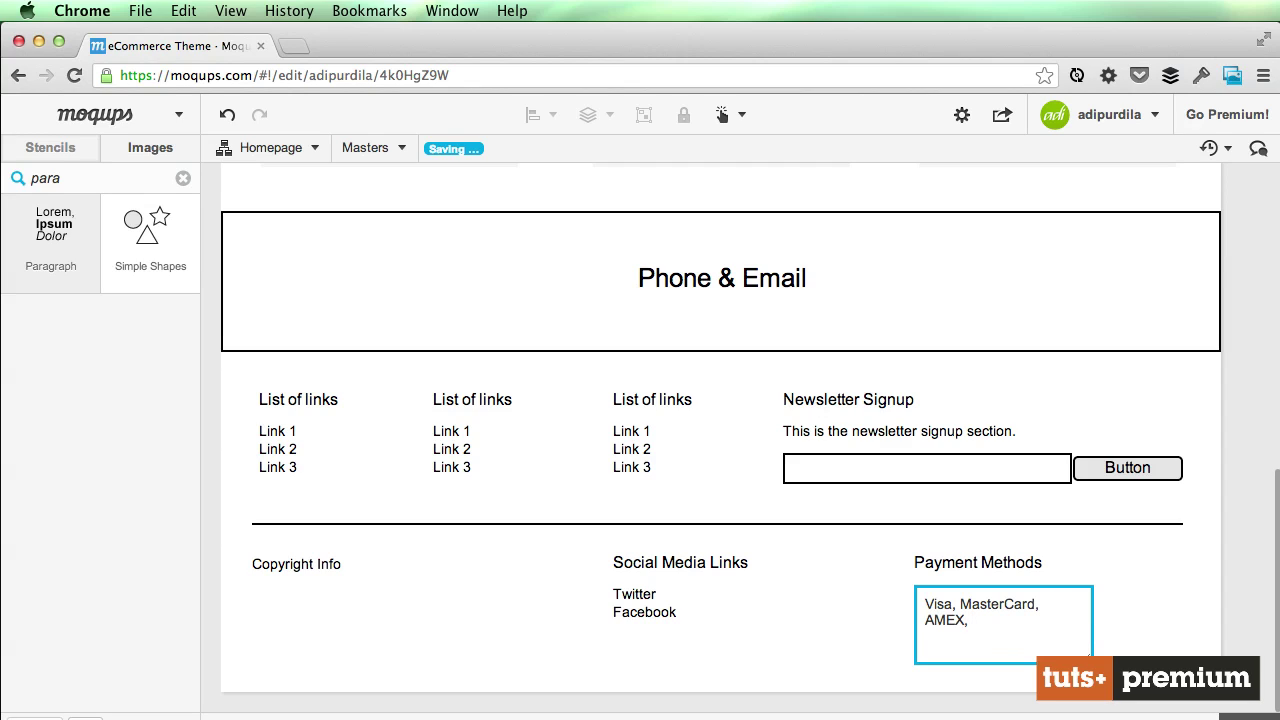
pyautogui.write('Discover, Paypal')
pyautogui.press('BackSpace')
pyautogui.press('BackSpace')
pyautogui.press('BackSpace')
pyautogui.write('Pal')
pyautogui.press('Escape')
pyautogui.click(1140, 616)
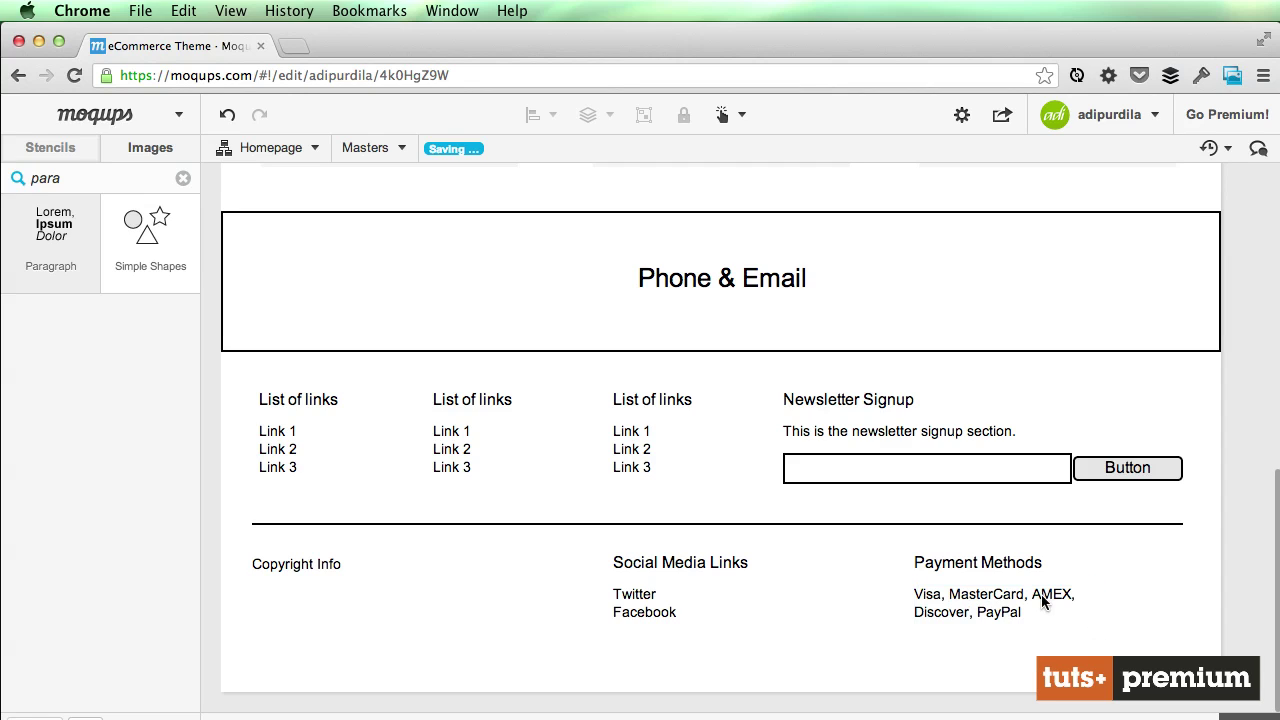
# - Widen the payment methods text frame to the right end of the footer line
pyautogui.click(1042, 600)
pyautogui.moveTo(1097, 648); pyautogui.dragTo(1190, 639)
pyautogui.press('Escape')
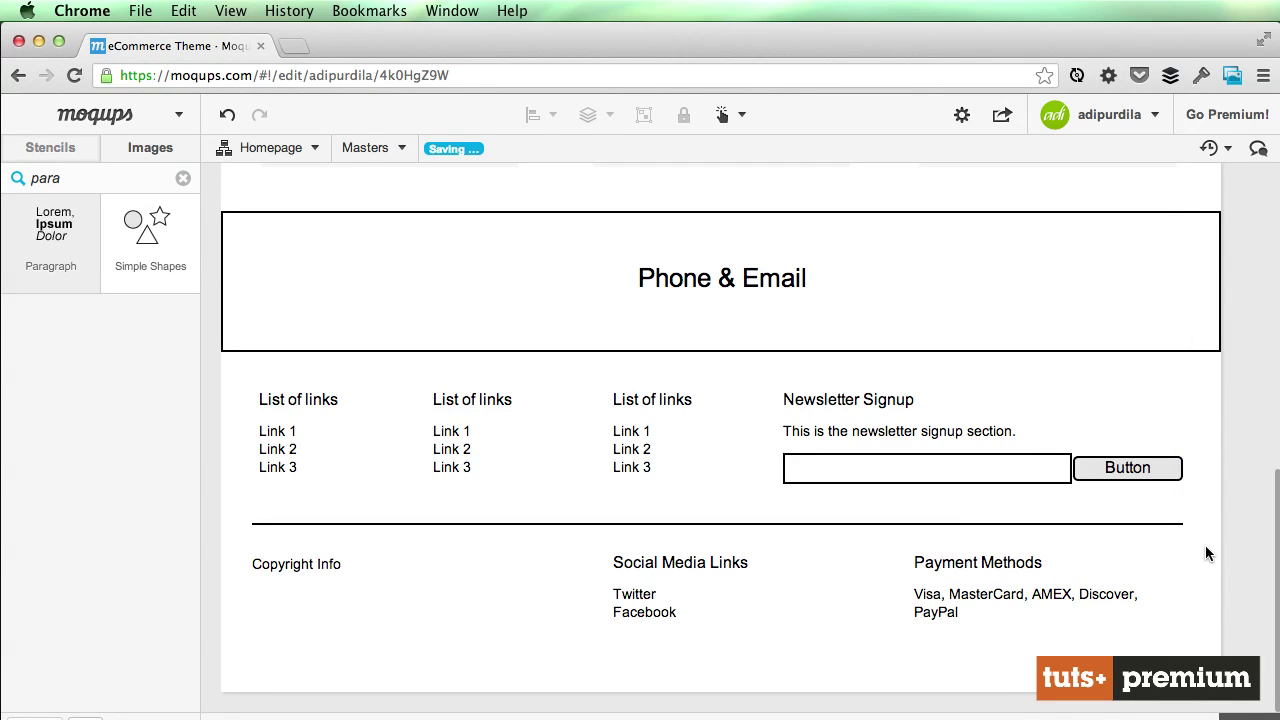
# - Review the homepage wireframe from the header and promo slider down to the footer
pyautogui.scroll(3, 1200, 545)
pyautogui.scroll(-3, 1198, 544)
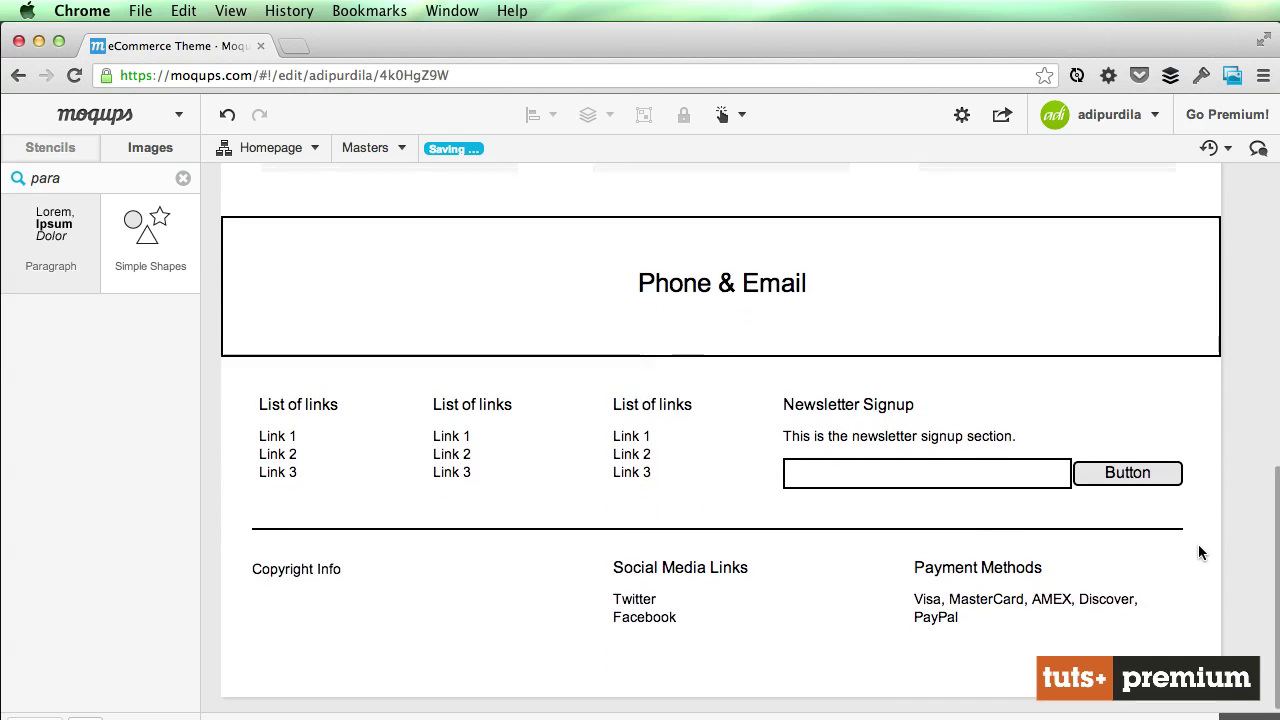
pyautogui.scroll(5, 1198, 546)
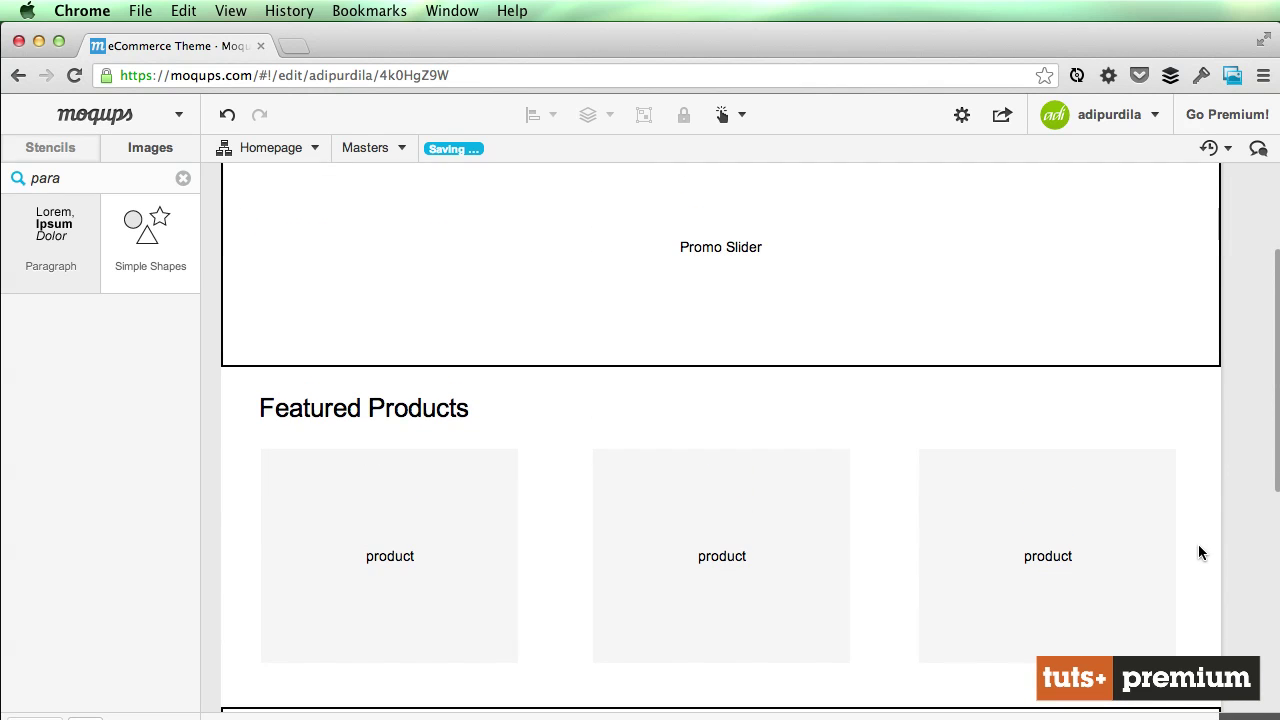
pyautogui.scroll(3, 1198, 546)
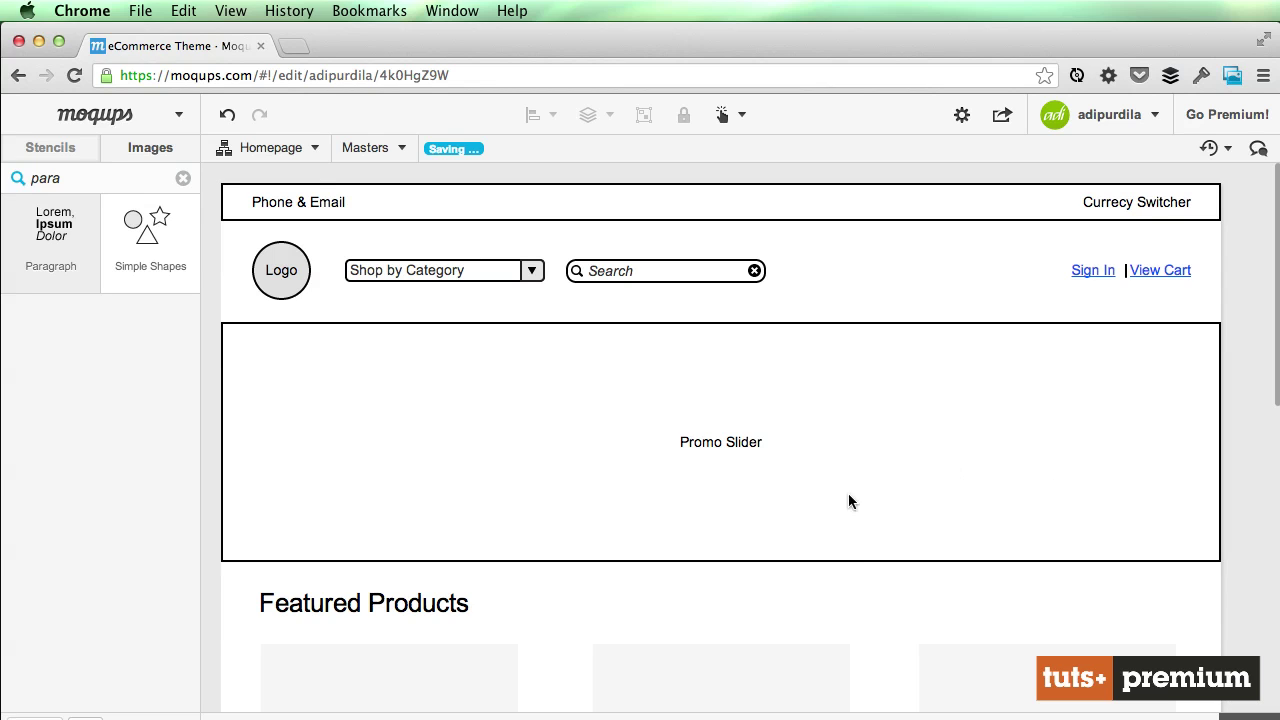
pyautogui.scroll(-2, 855, 572)
pyautogui.scroll(-1, 855, 572)
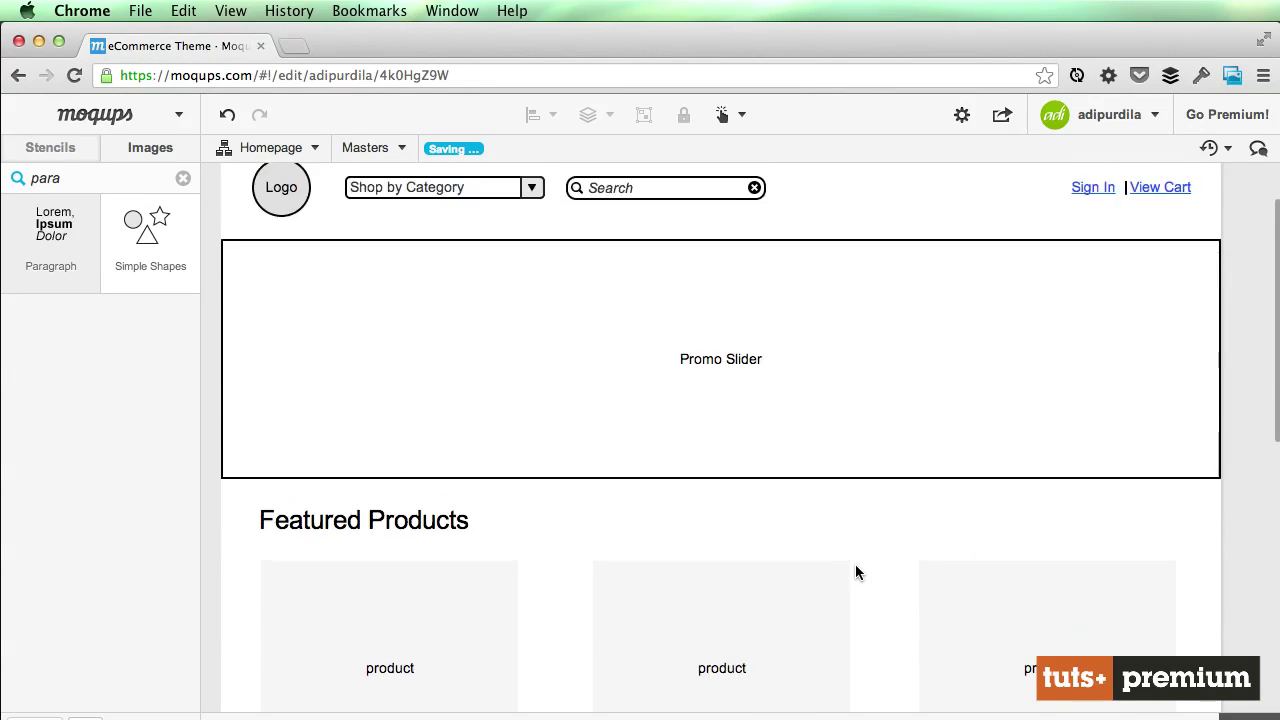
pyautogui.scroll(3, 855, 572)
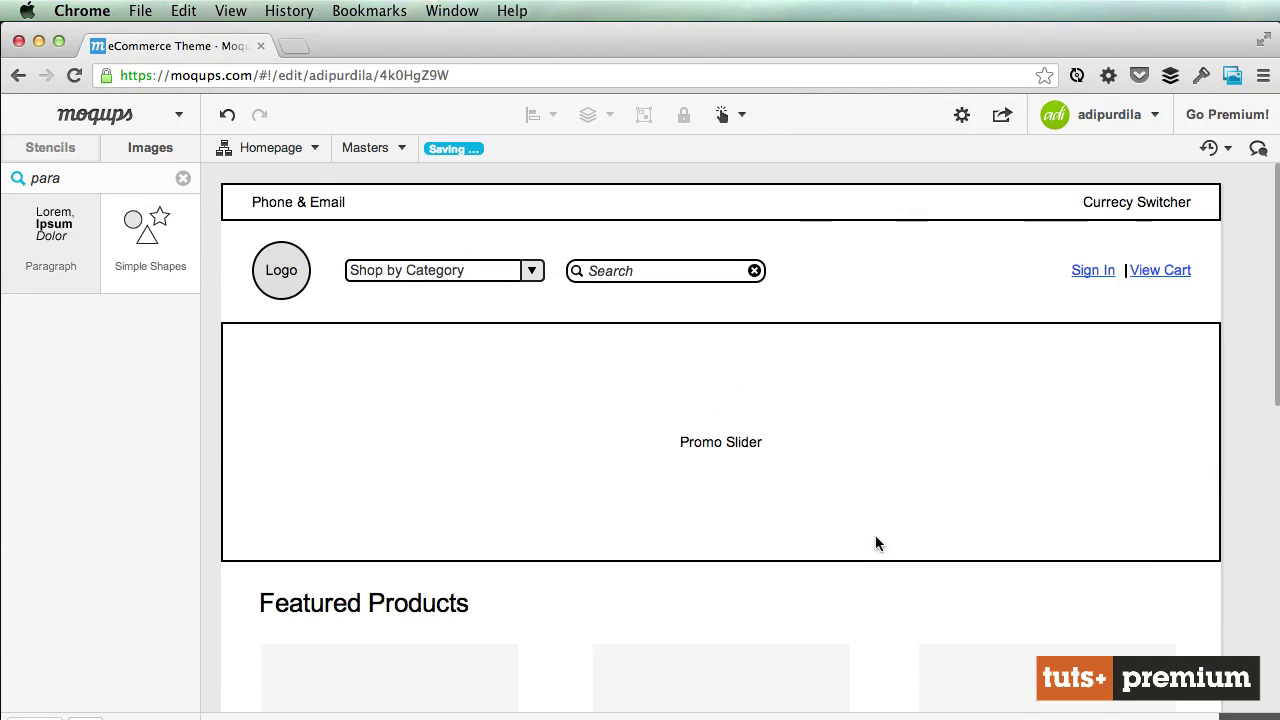
pyautogui.scroll(-5, 954, 508)
pyautogui.scroll(-10, 955, 507)
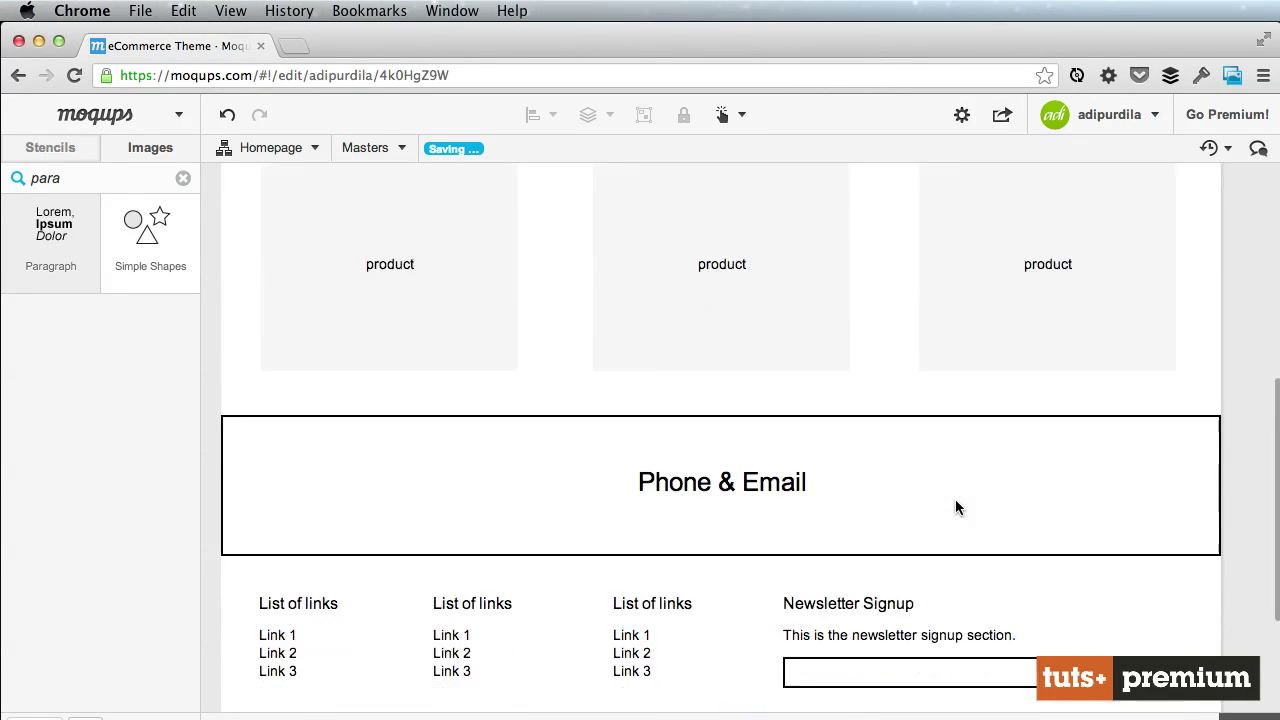